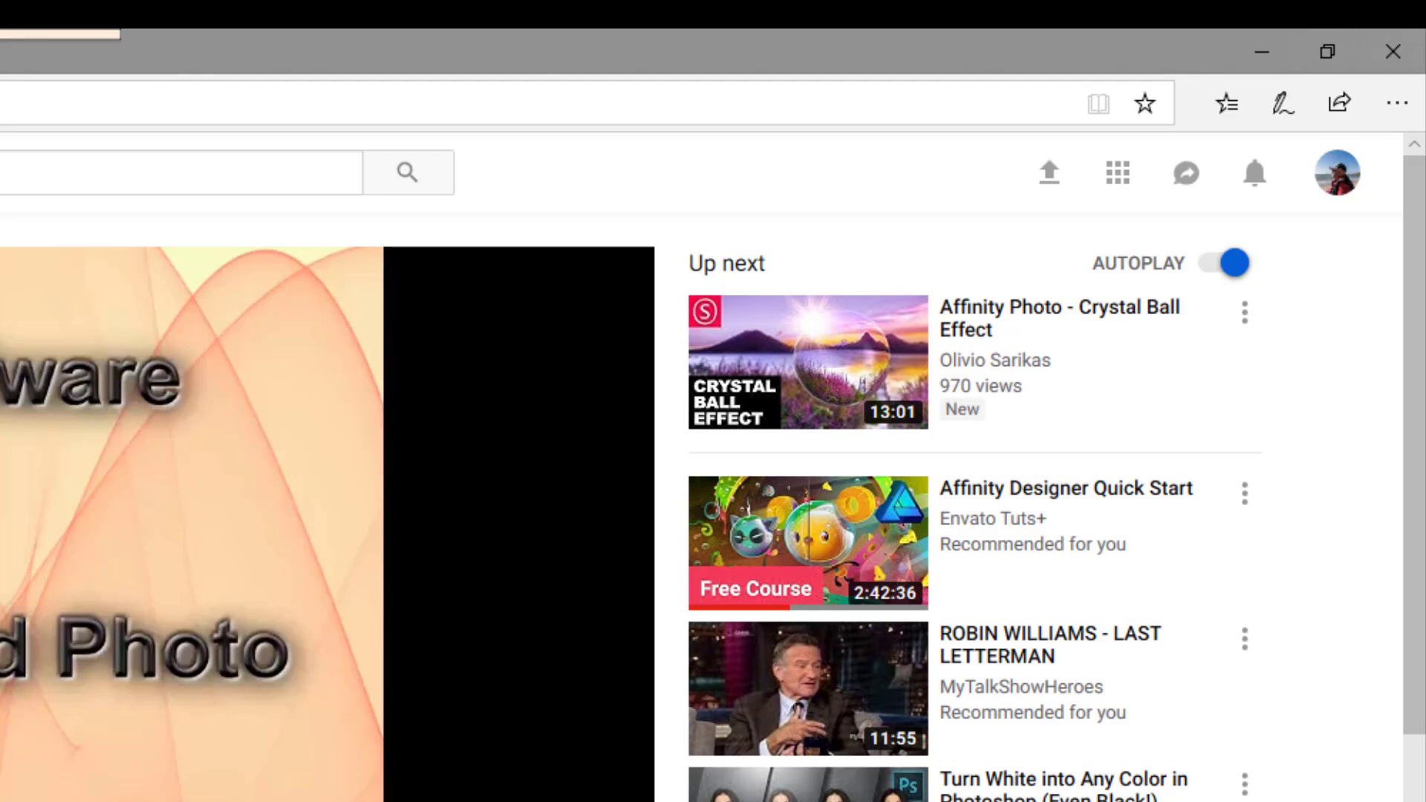
Step: Add a new document palette to the colour swatches
mouse_move(820, 572)
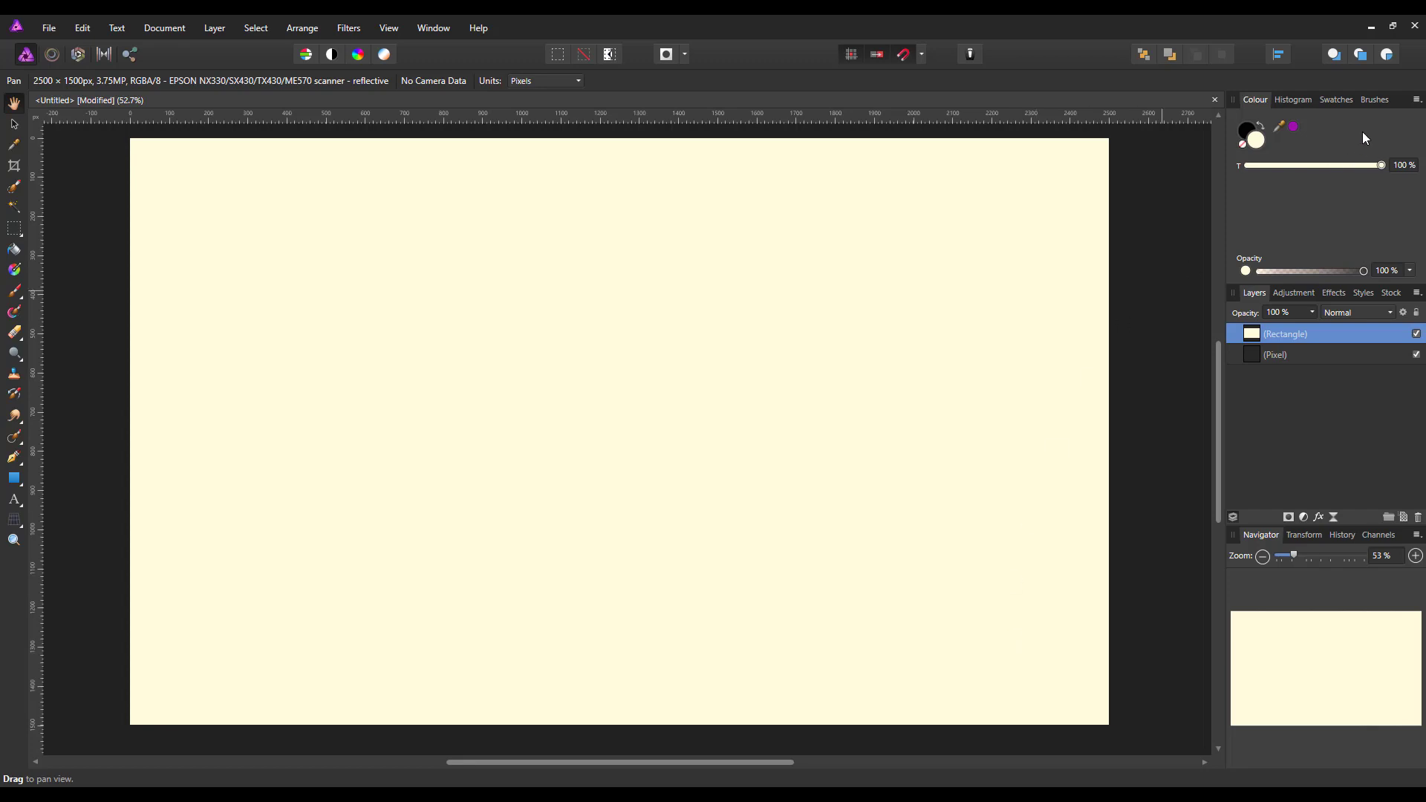
click(1337, 102)
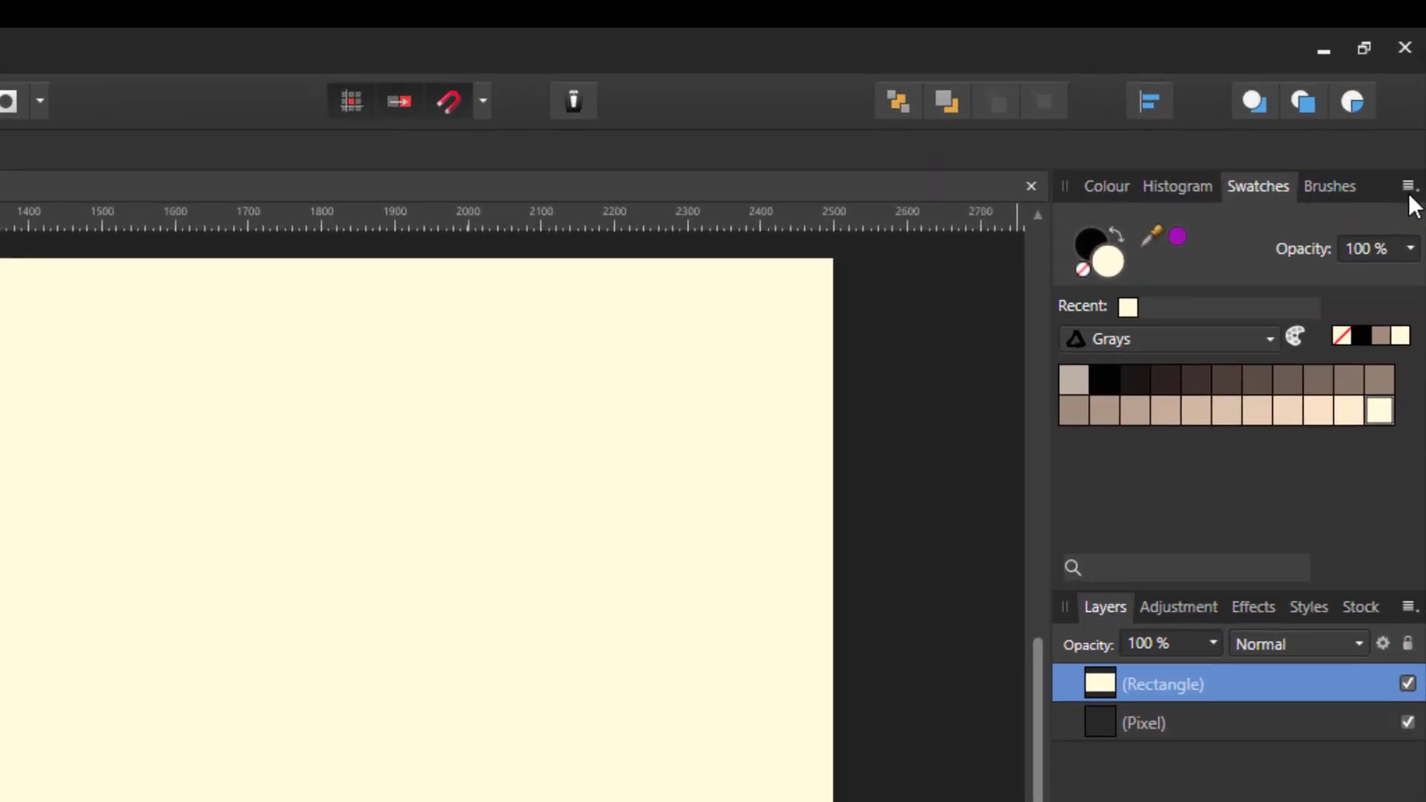
click(1407, 190)
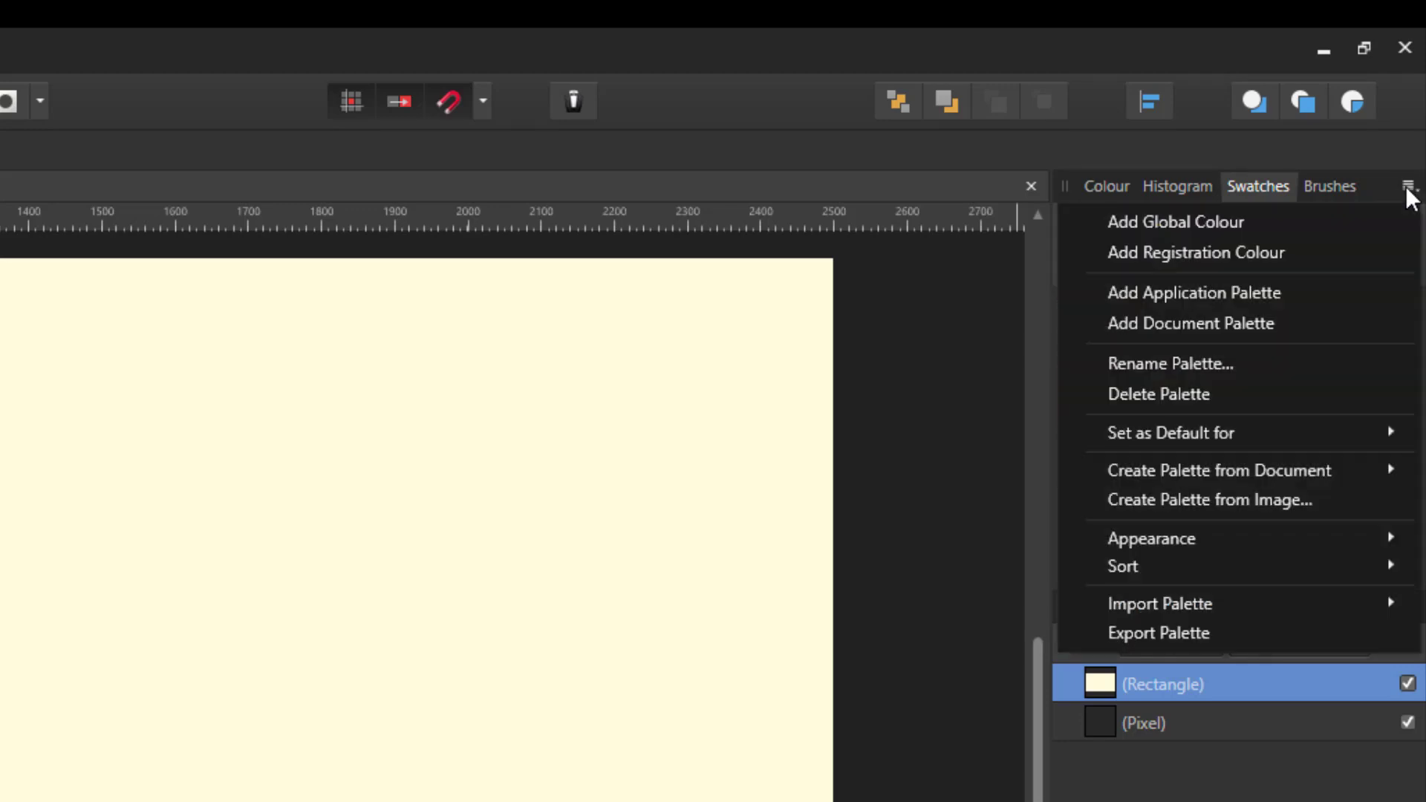
click(1178, 325)
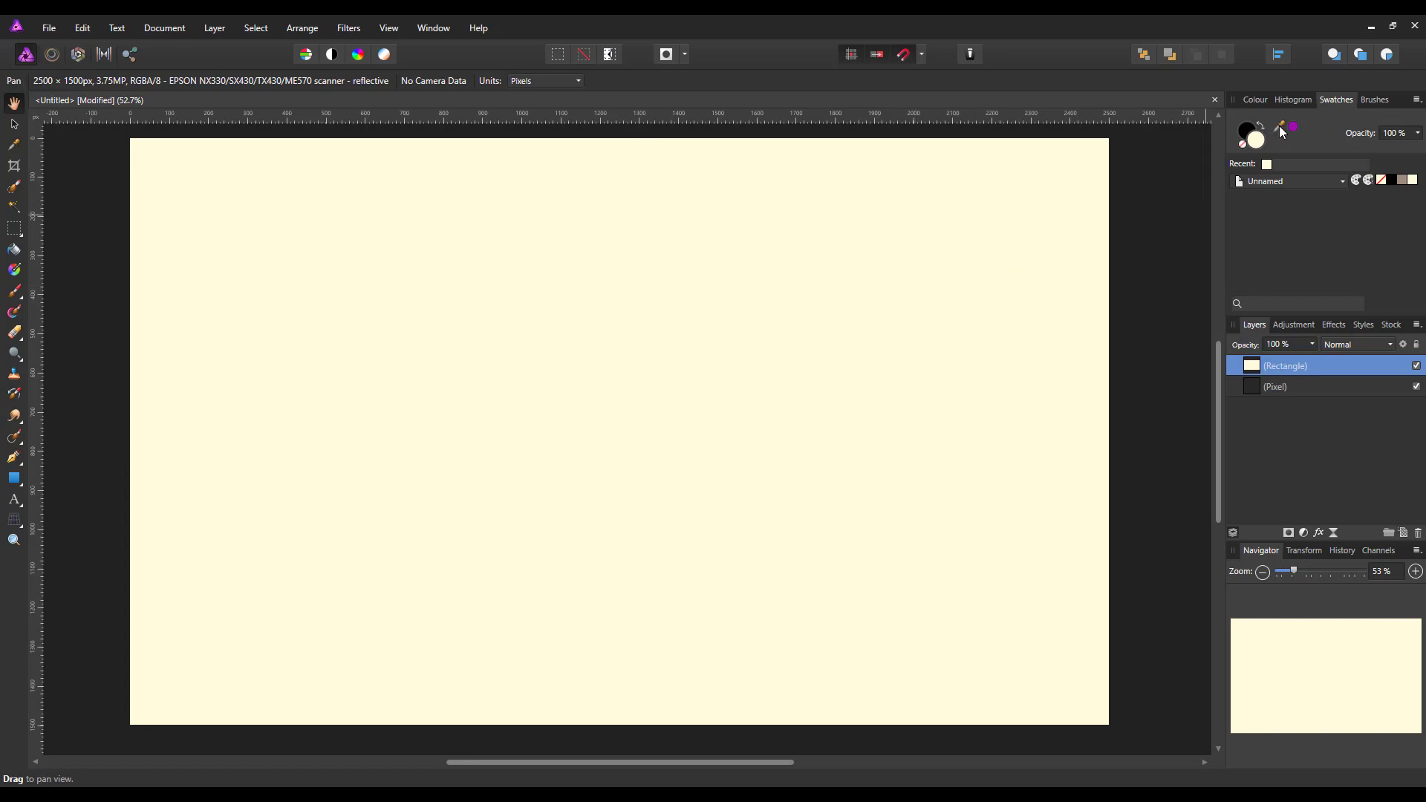
Step: Sample the purple from the application's Photo Persona icon and apply it as the rectangle's fill
drag(1282, 133, 49, 67)
drag(37, 58, 28, 53)
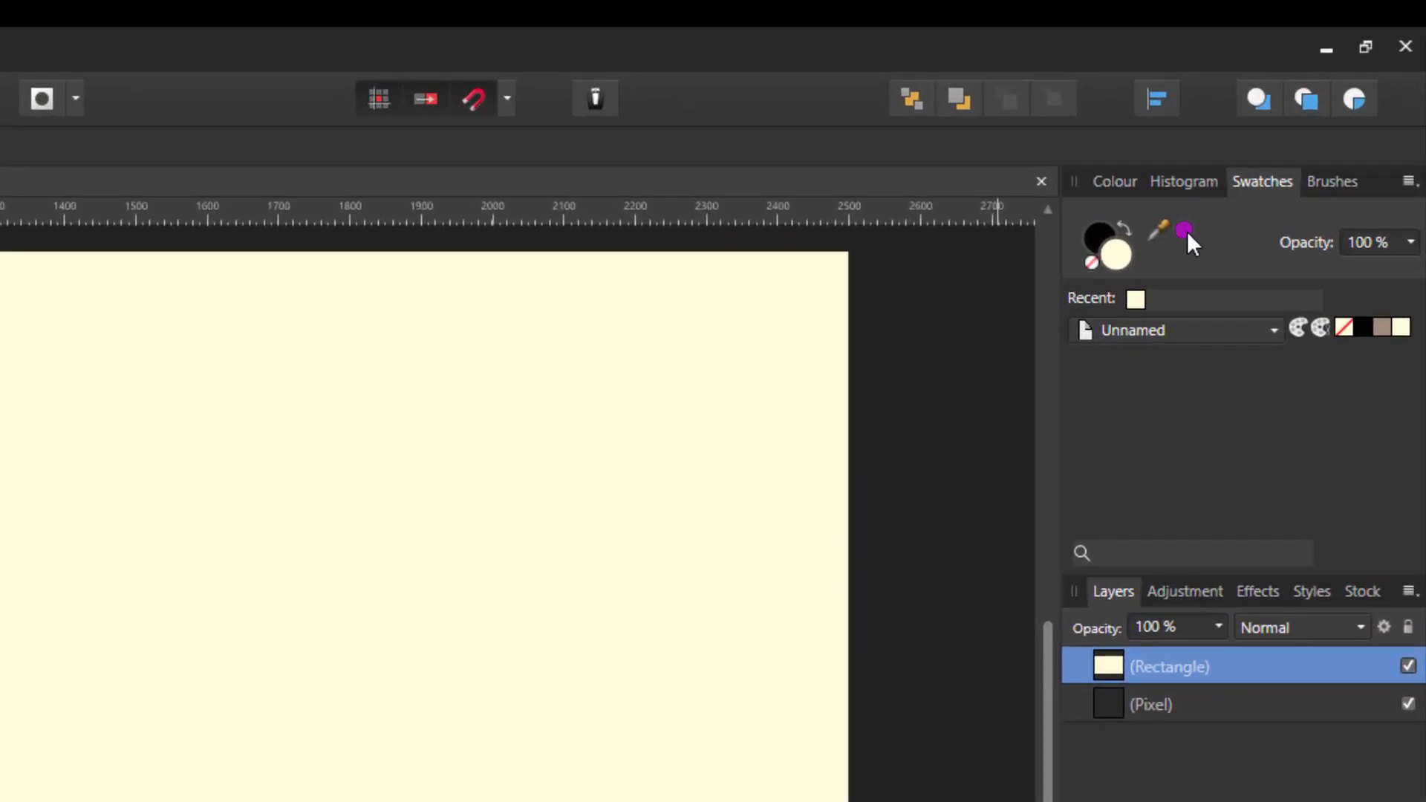
click(1186, 230)
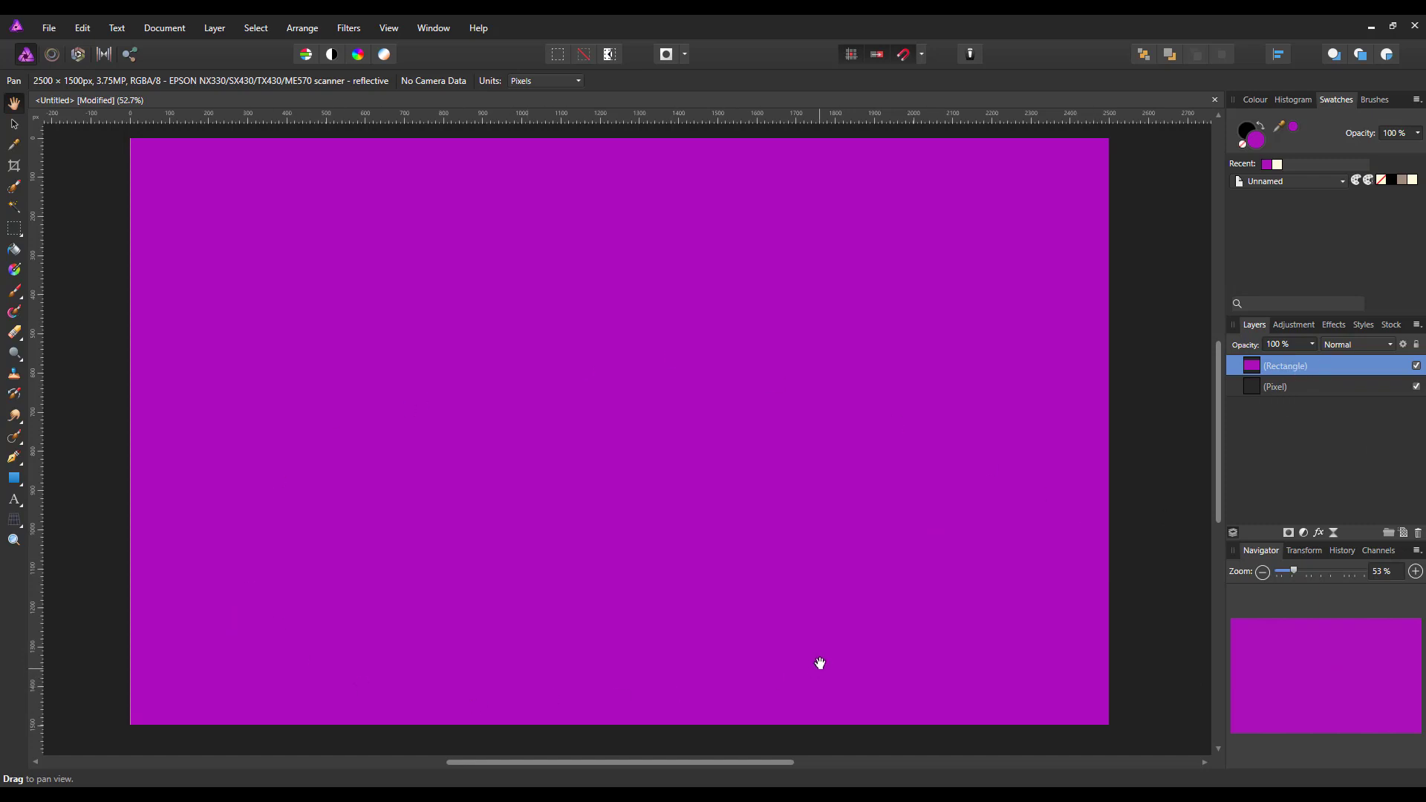
Step: Shrink the full-canvas purple rectangle to a small square near the canvas's upper-left corner
click(14, 125)
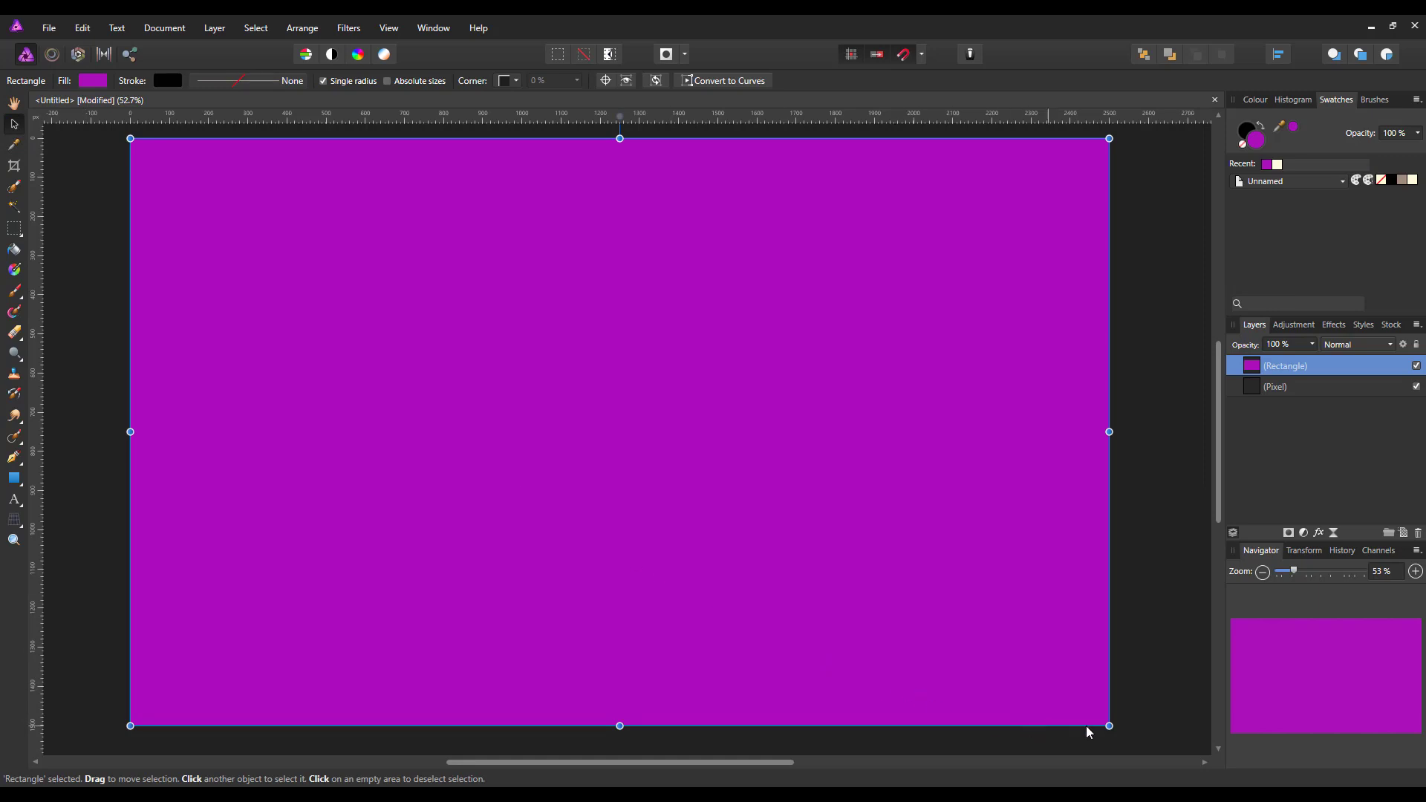
drag(1109, 726, 269, 280)
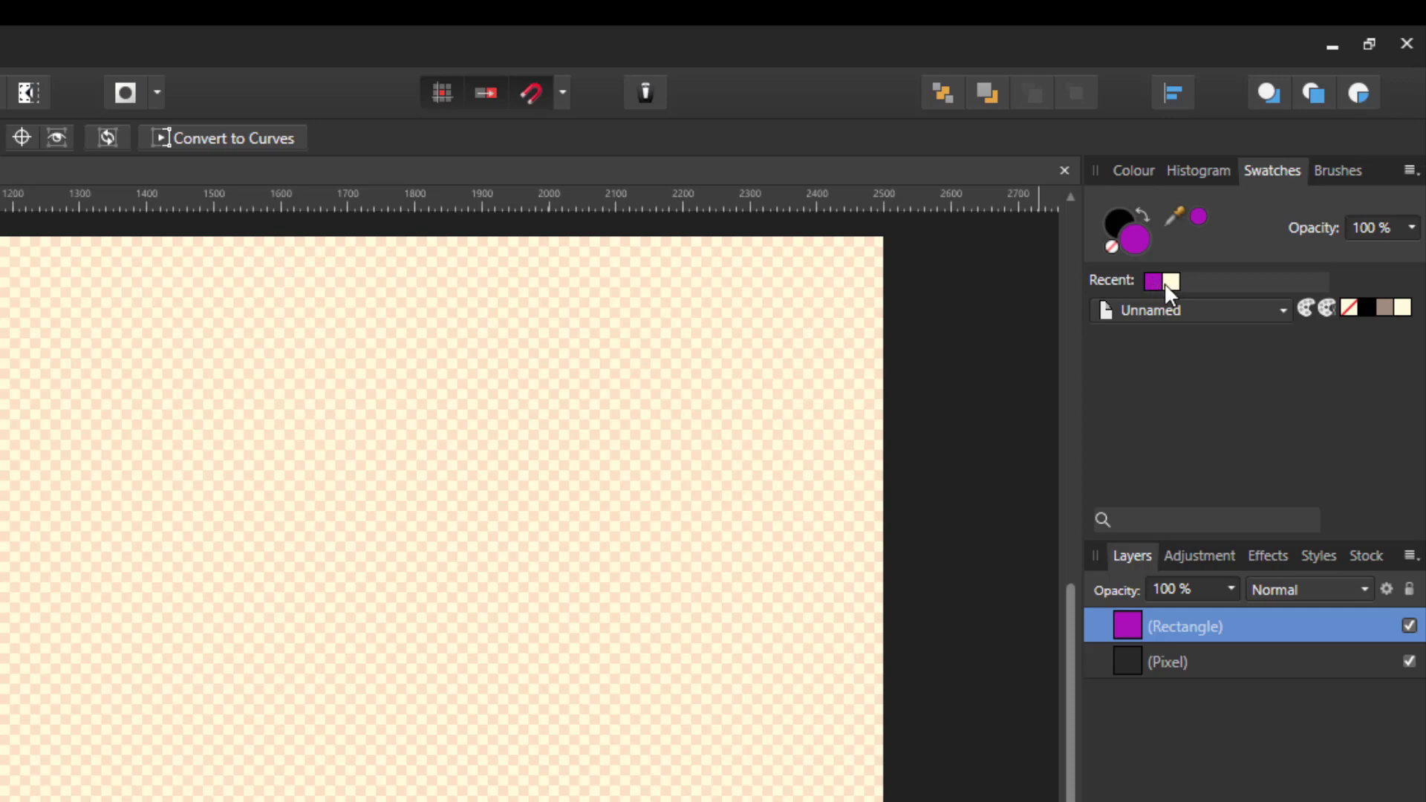
Step: Add the square's current purple fill to the empty document palette
click(1306, 309)
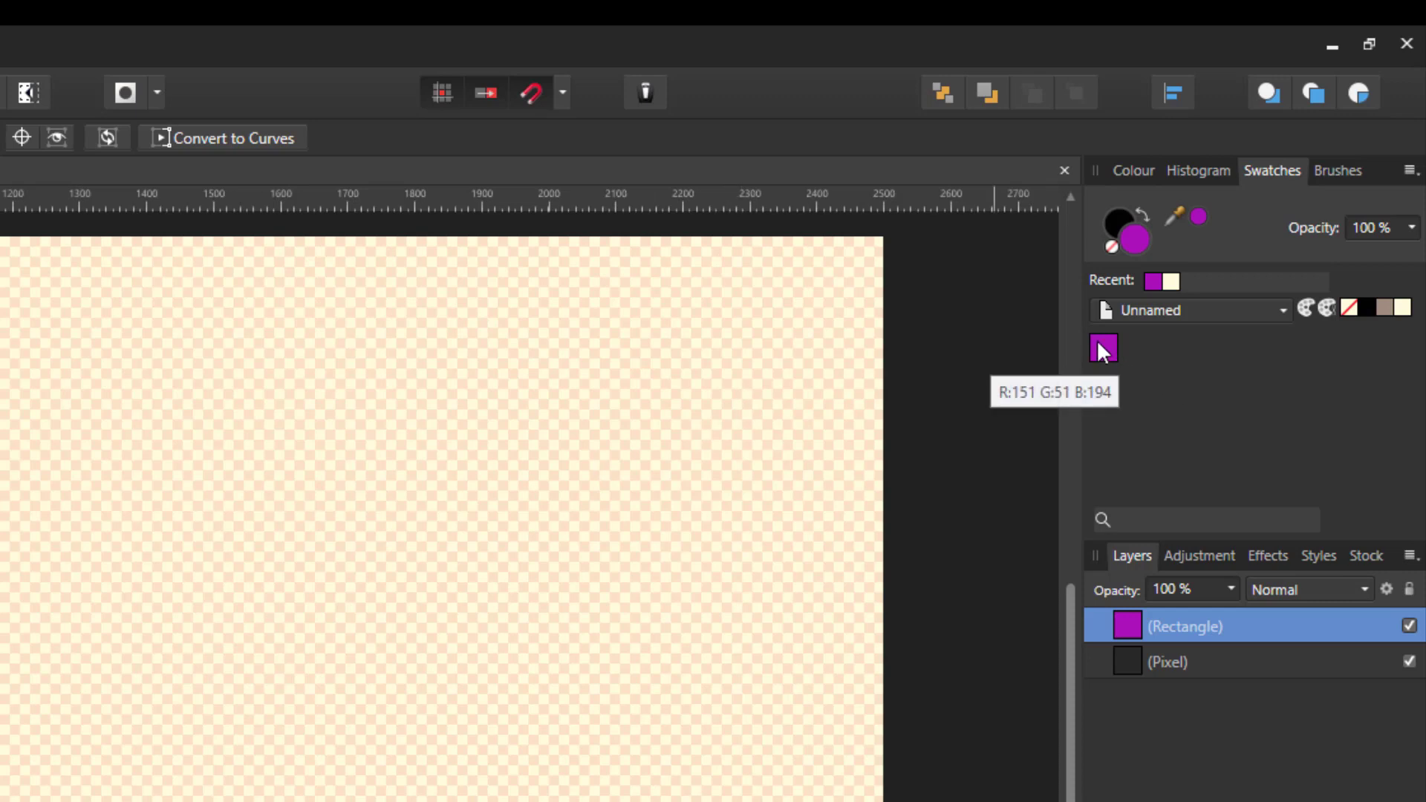
click(1409, 172)
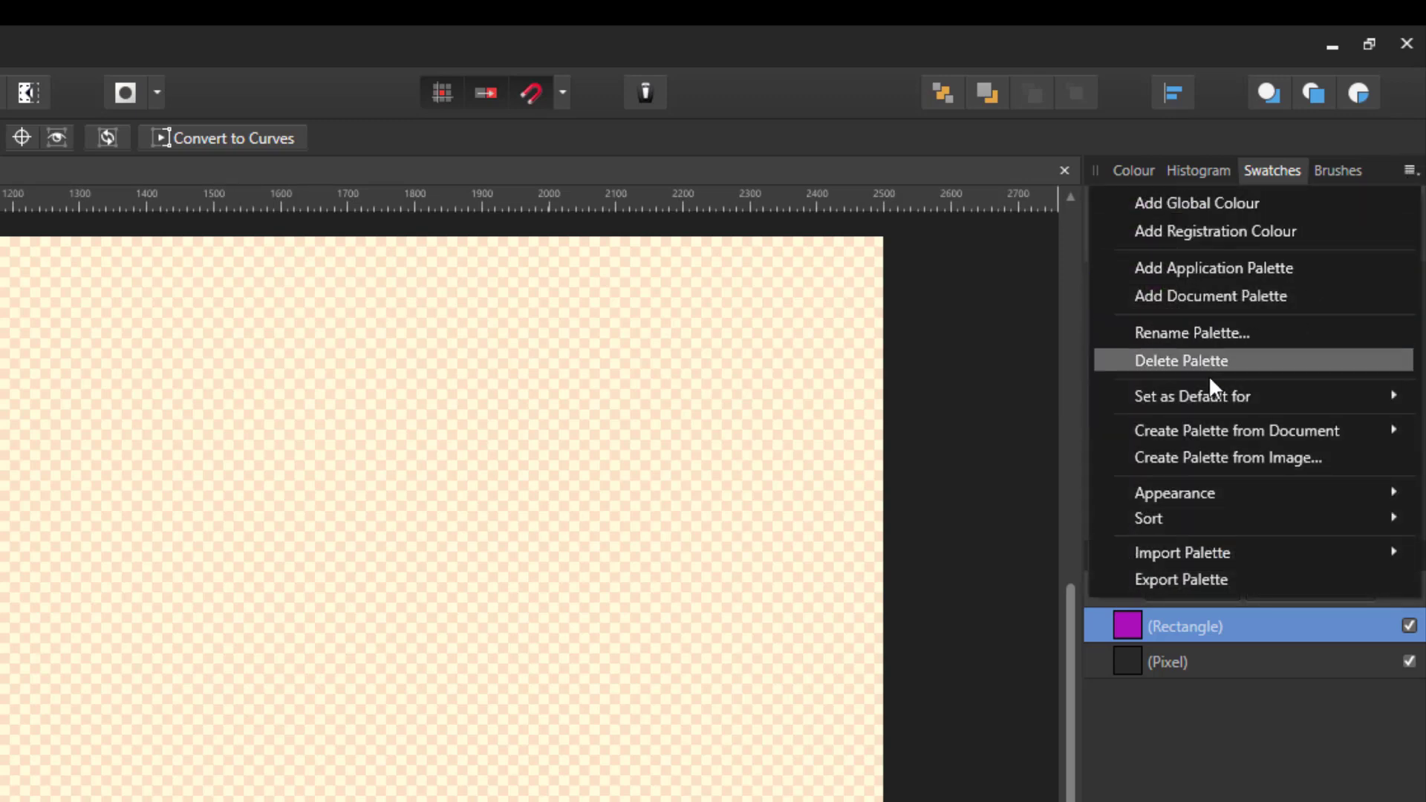
click(1072, 615)
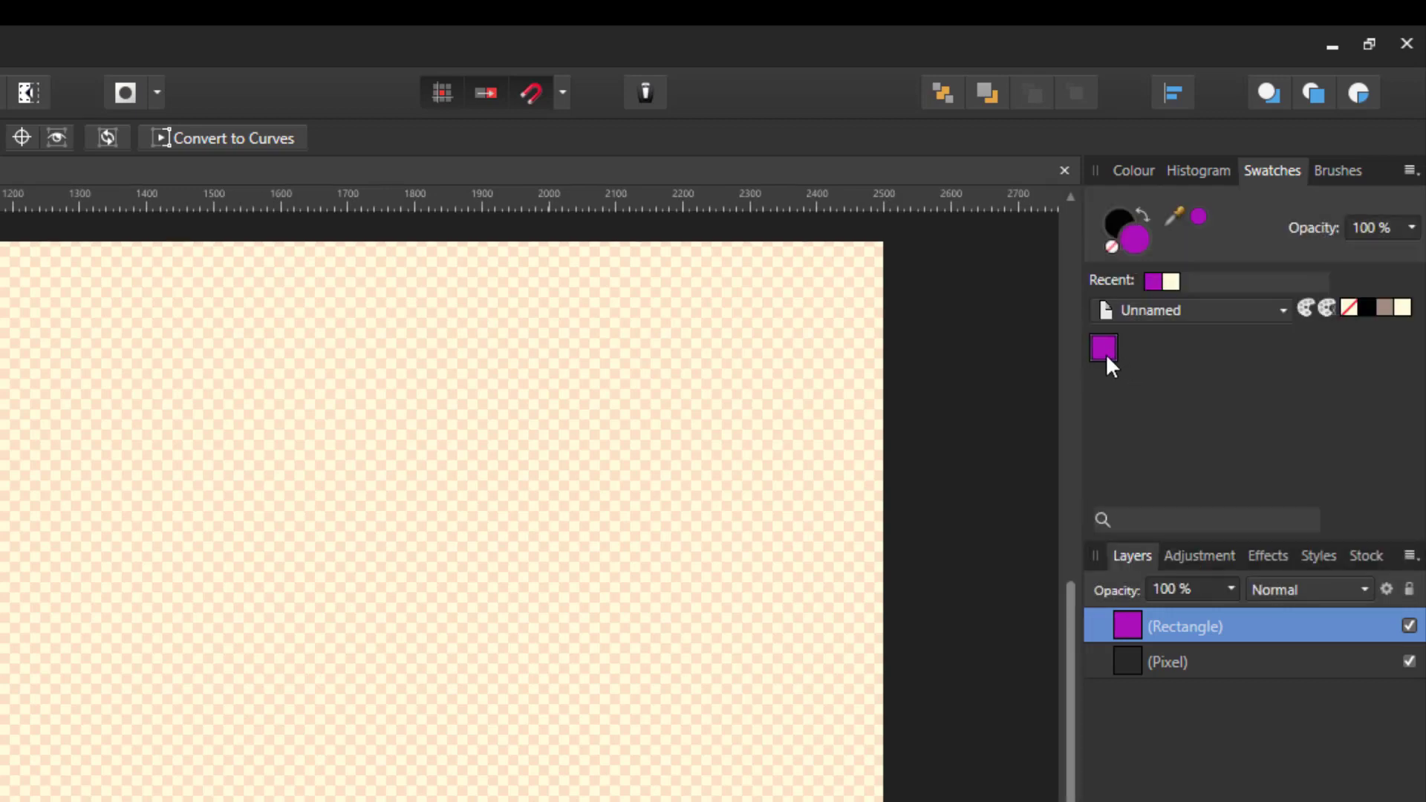
Step: Rename the purple swatch in the document palette as "Origninal"
right_click(1104, 358)
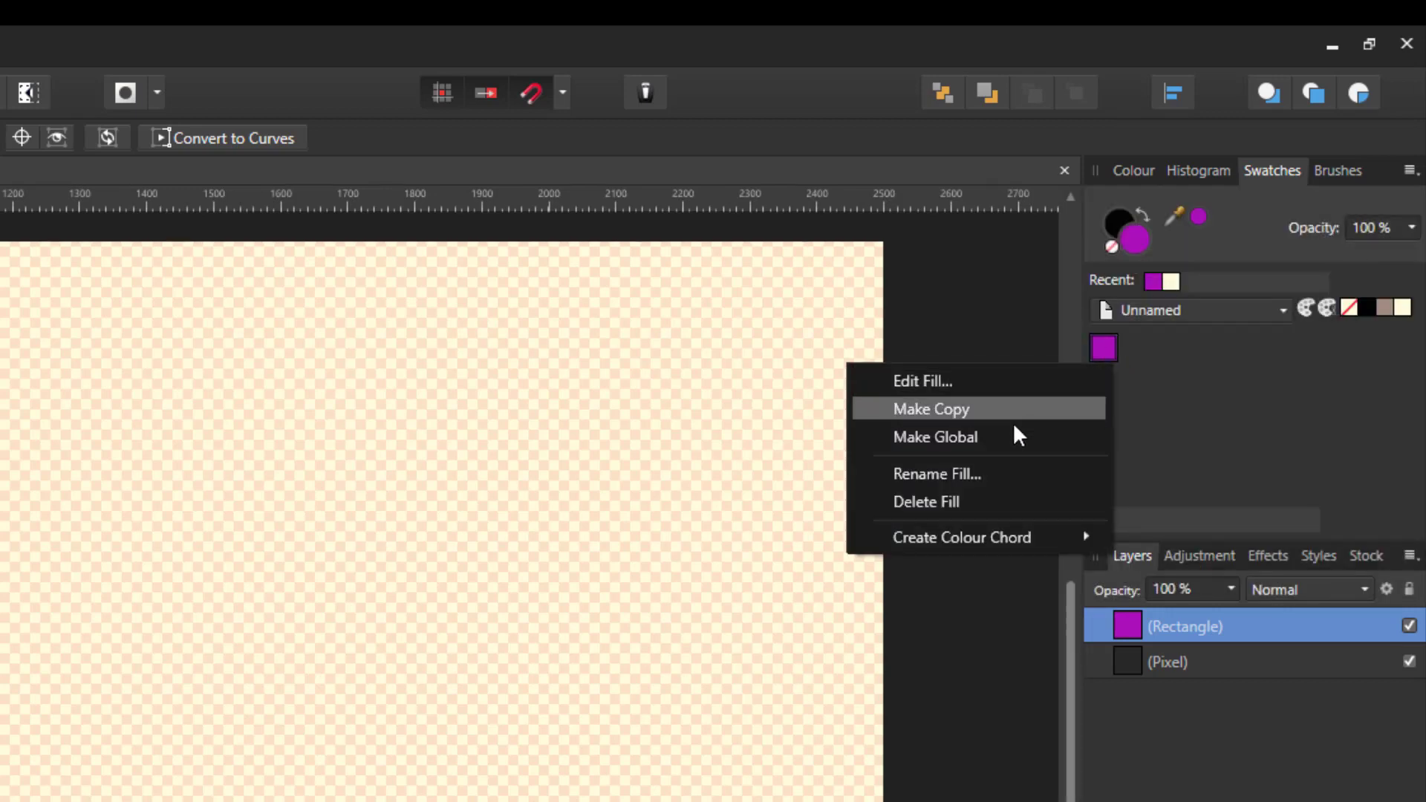
click(924, 475)
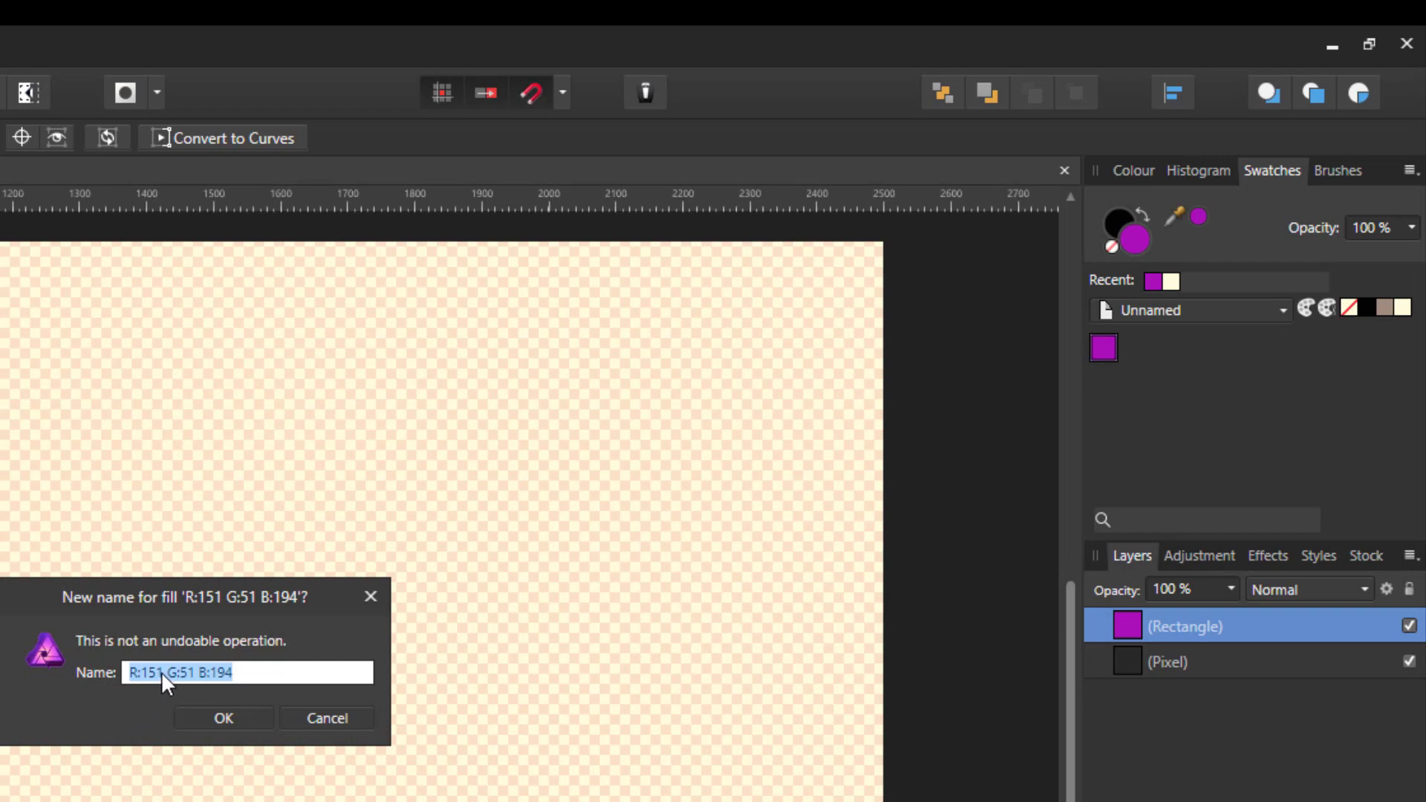
text(Origi)
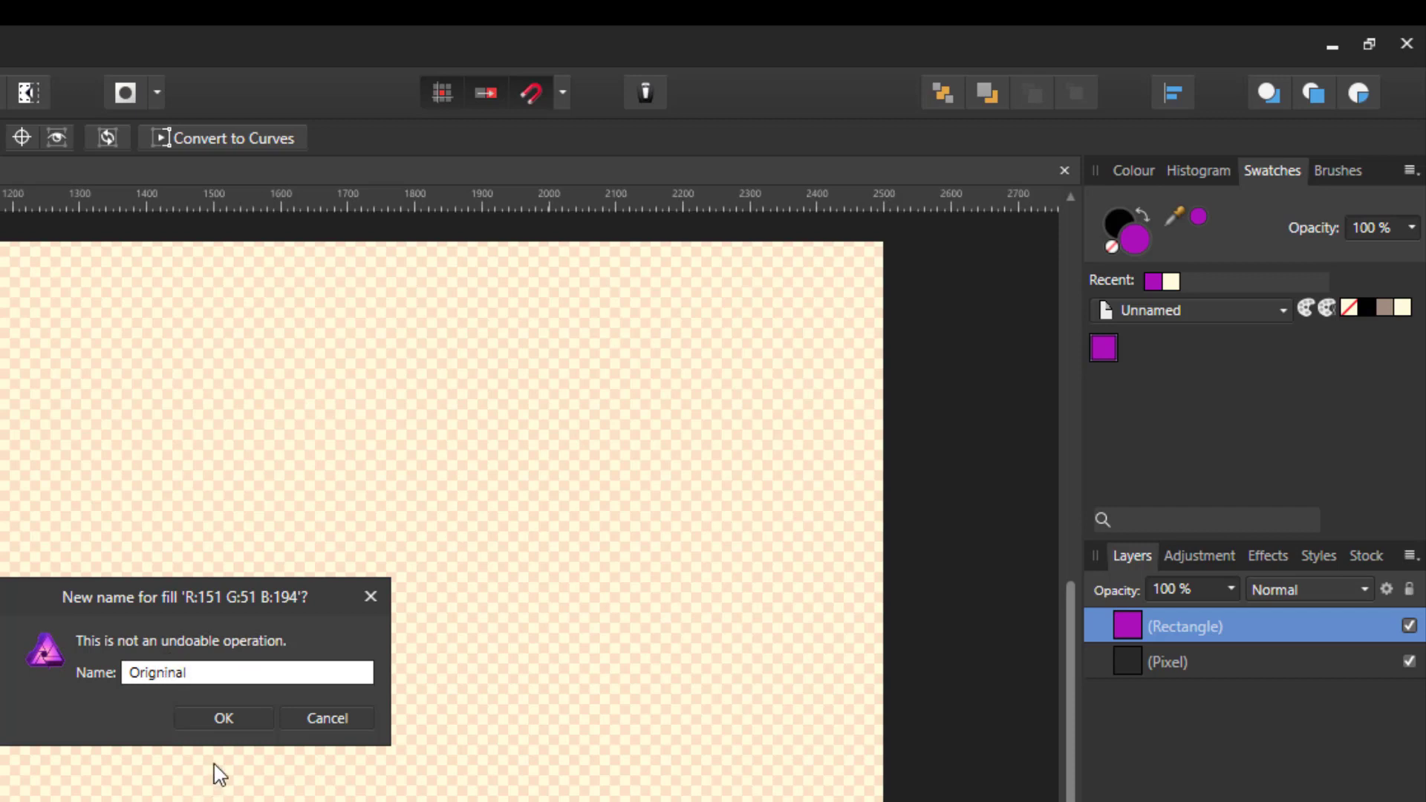
click(213, 716)
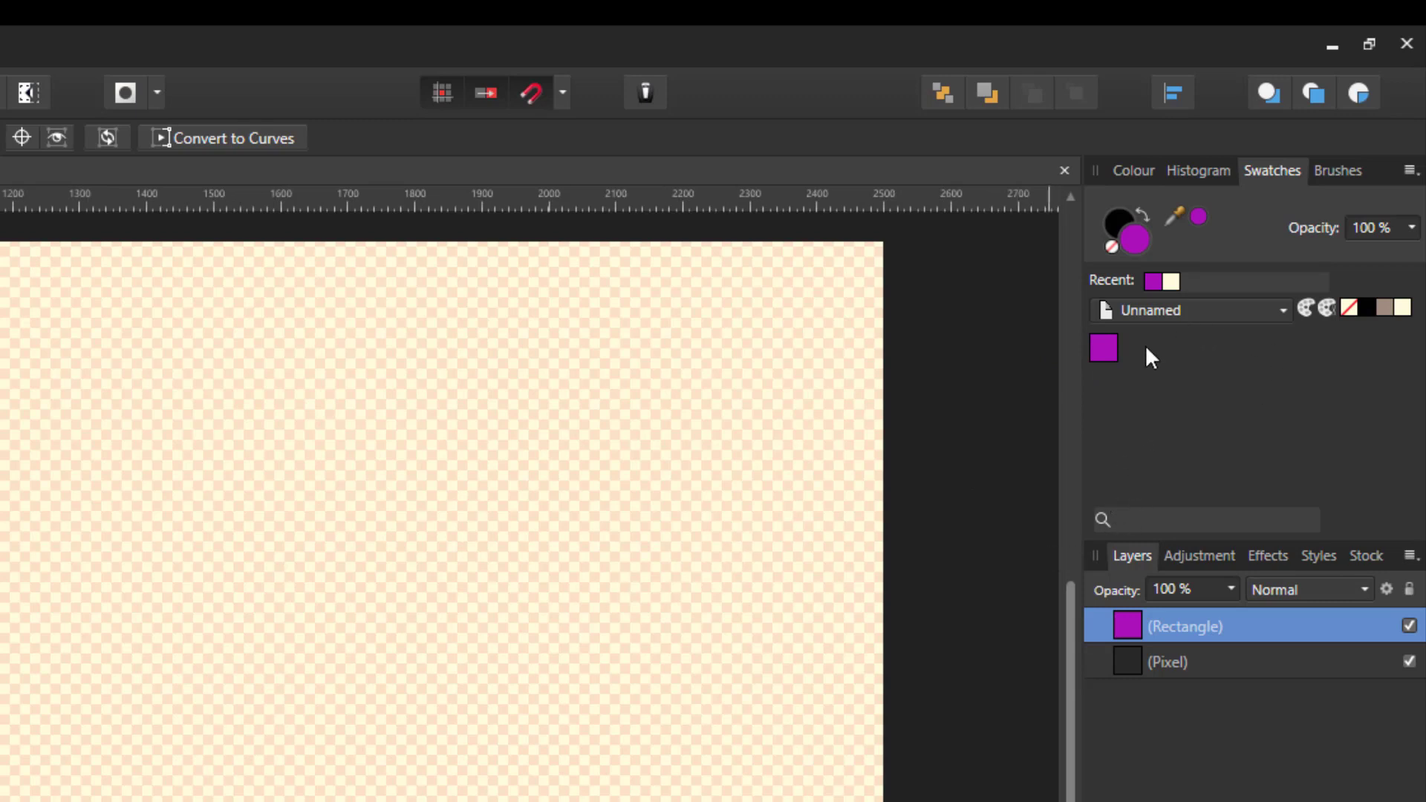
Step: Create a Complementary colour chord from the purple swatch
right_click(1103, 343)
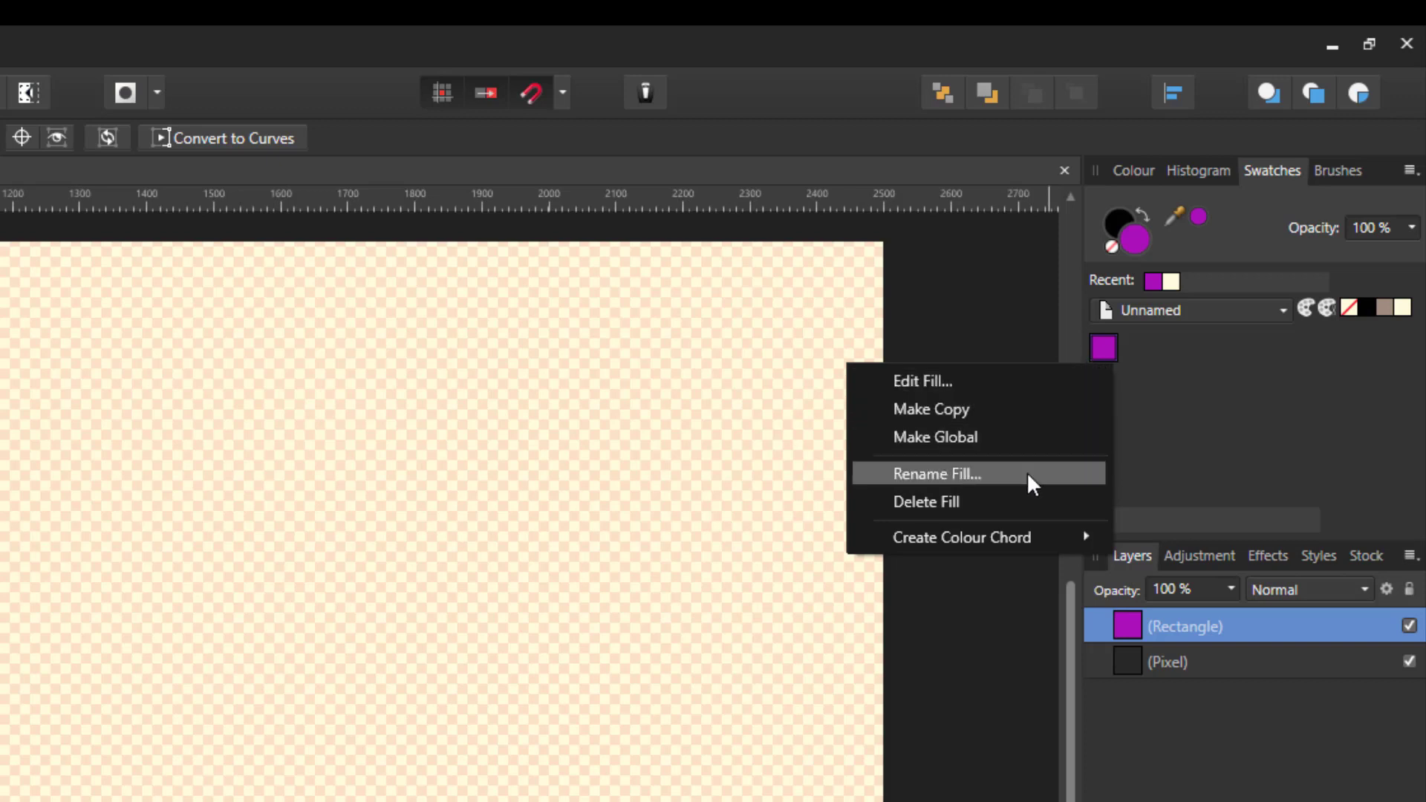
mouse_move(949, 539)
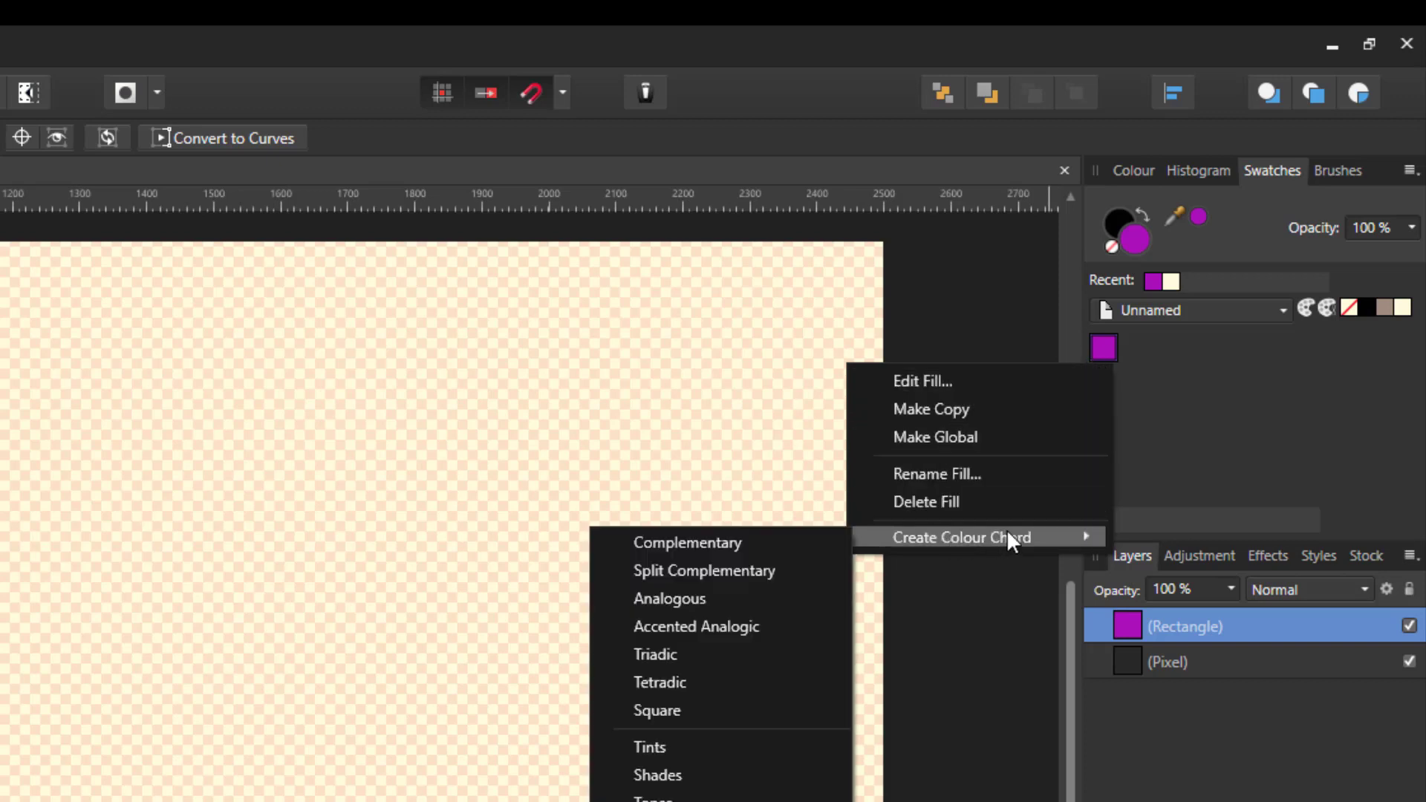
click(707, 547)
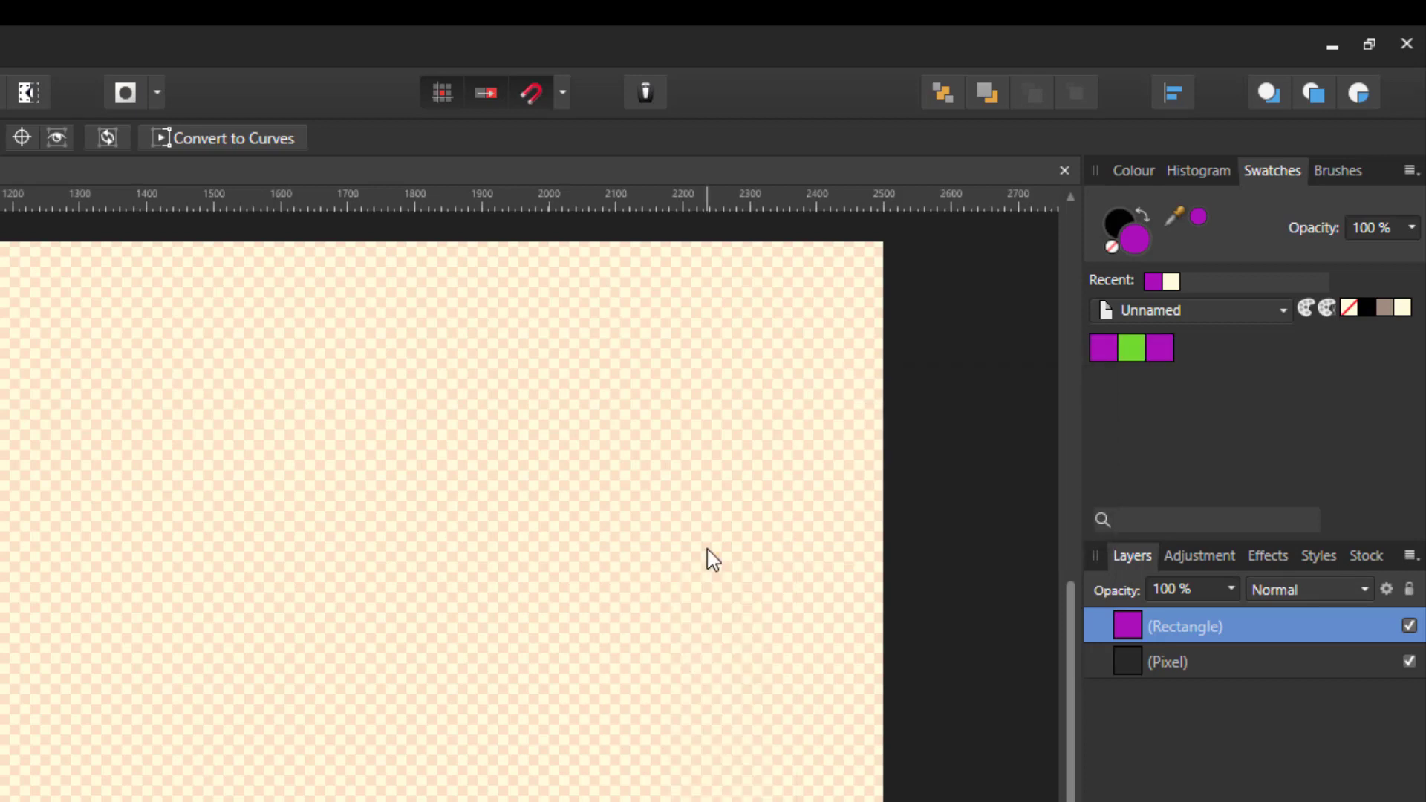
click(1160, 346)
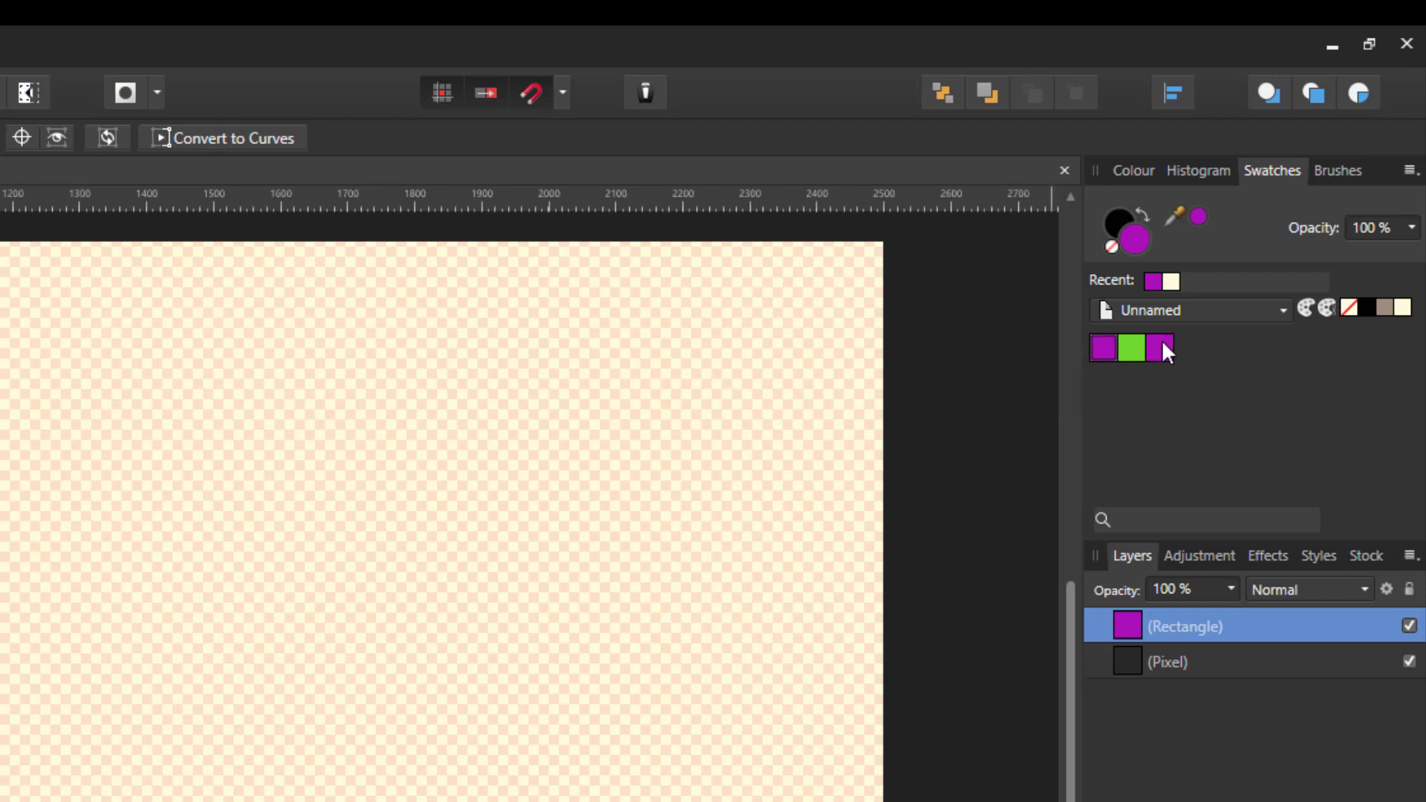
Step: Create a Split Complementary colour chord from the first purple swatch in the palette
right_click(1101, 348)
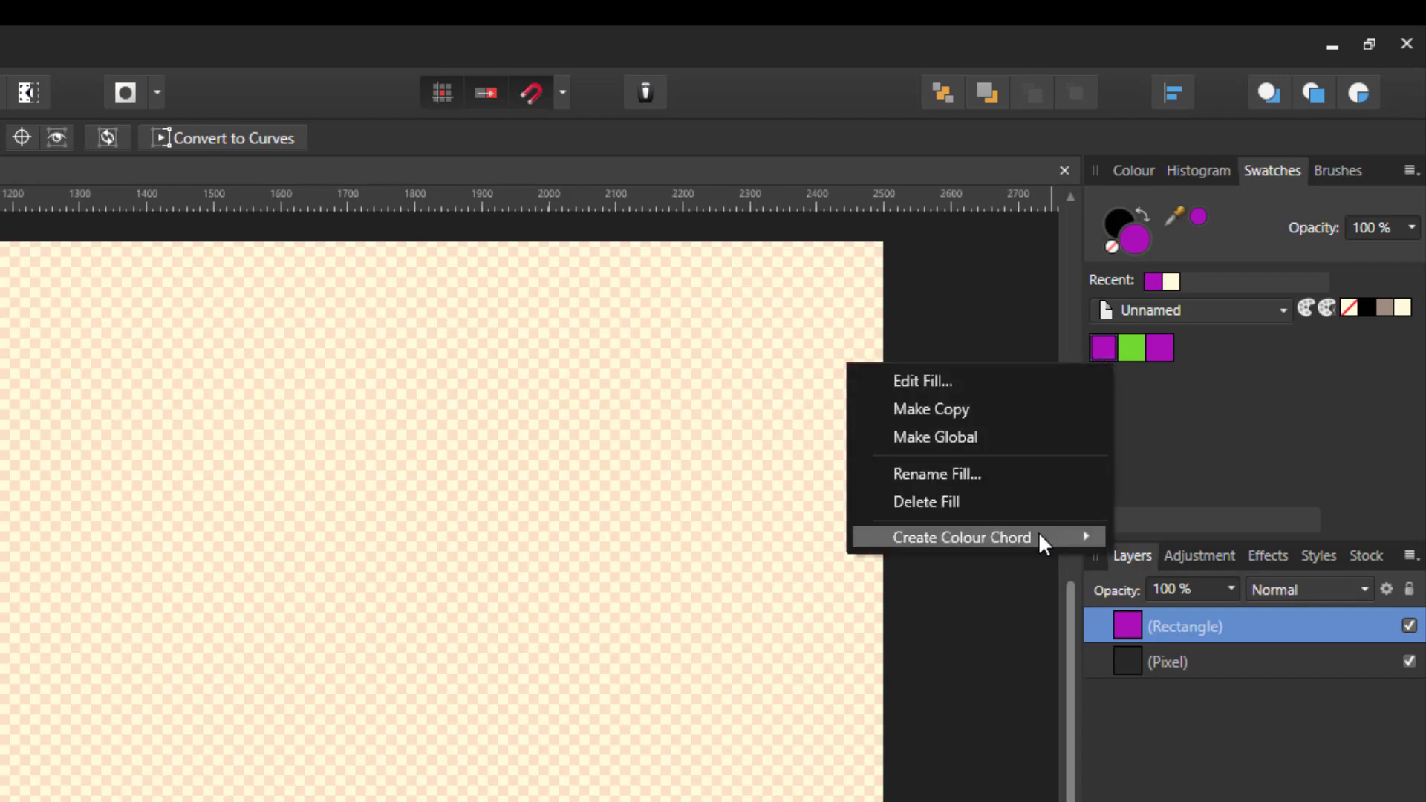
mouse_move(1037, 532)
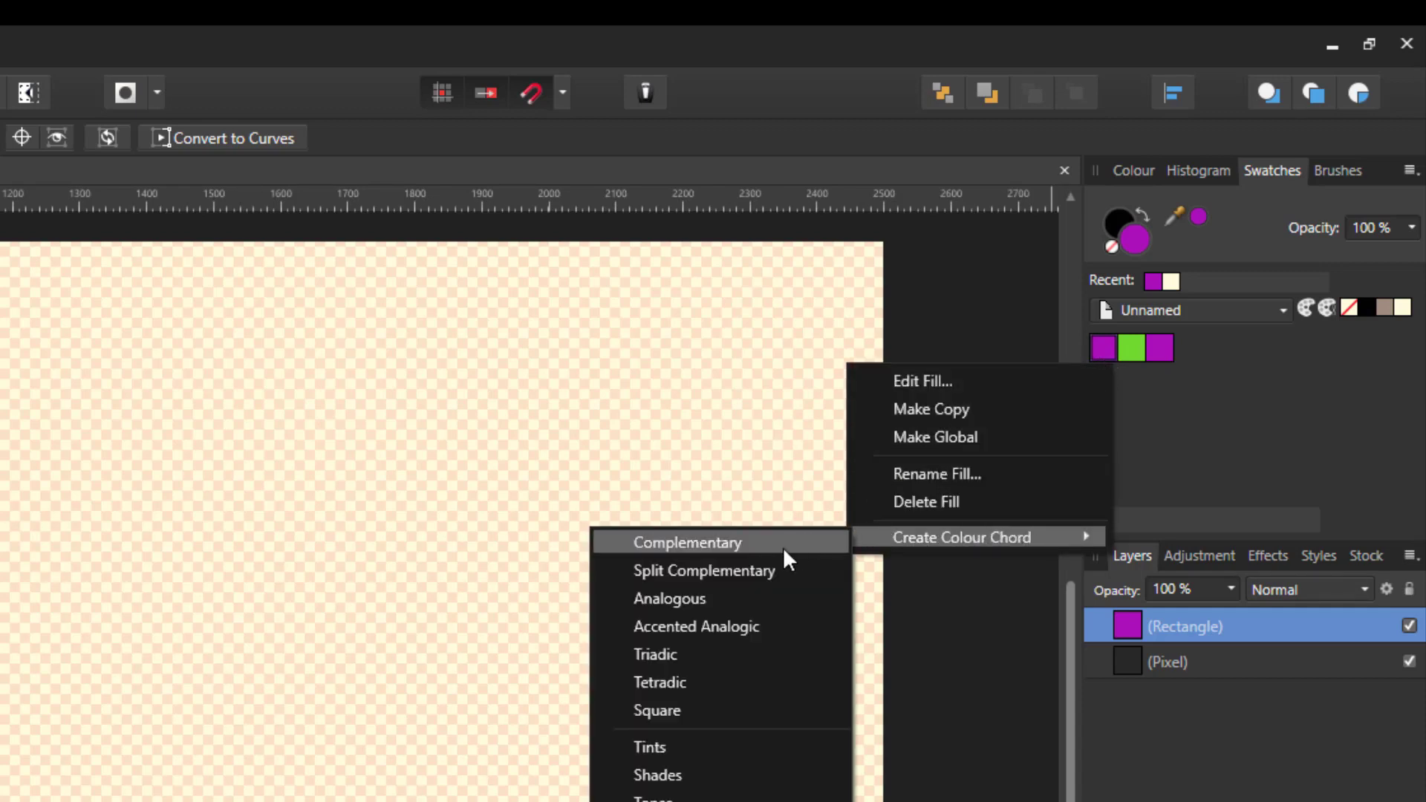
click(707, 567)
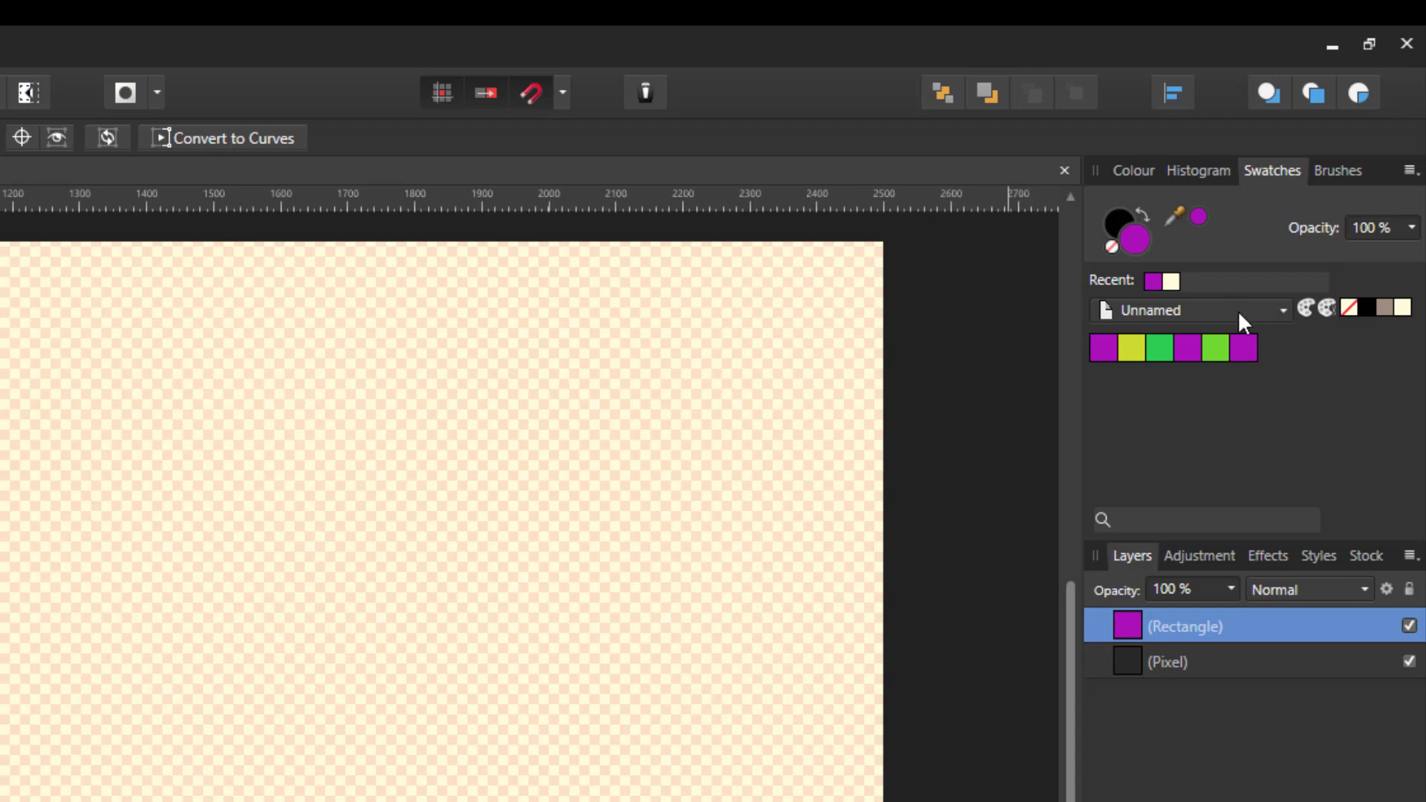
Step: Rename the unnamed document palette as "Complimentry"
click(1215, 311)
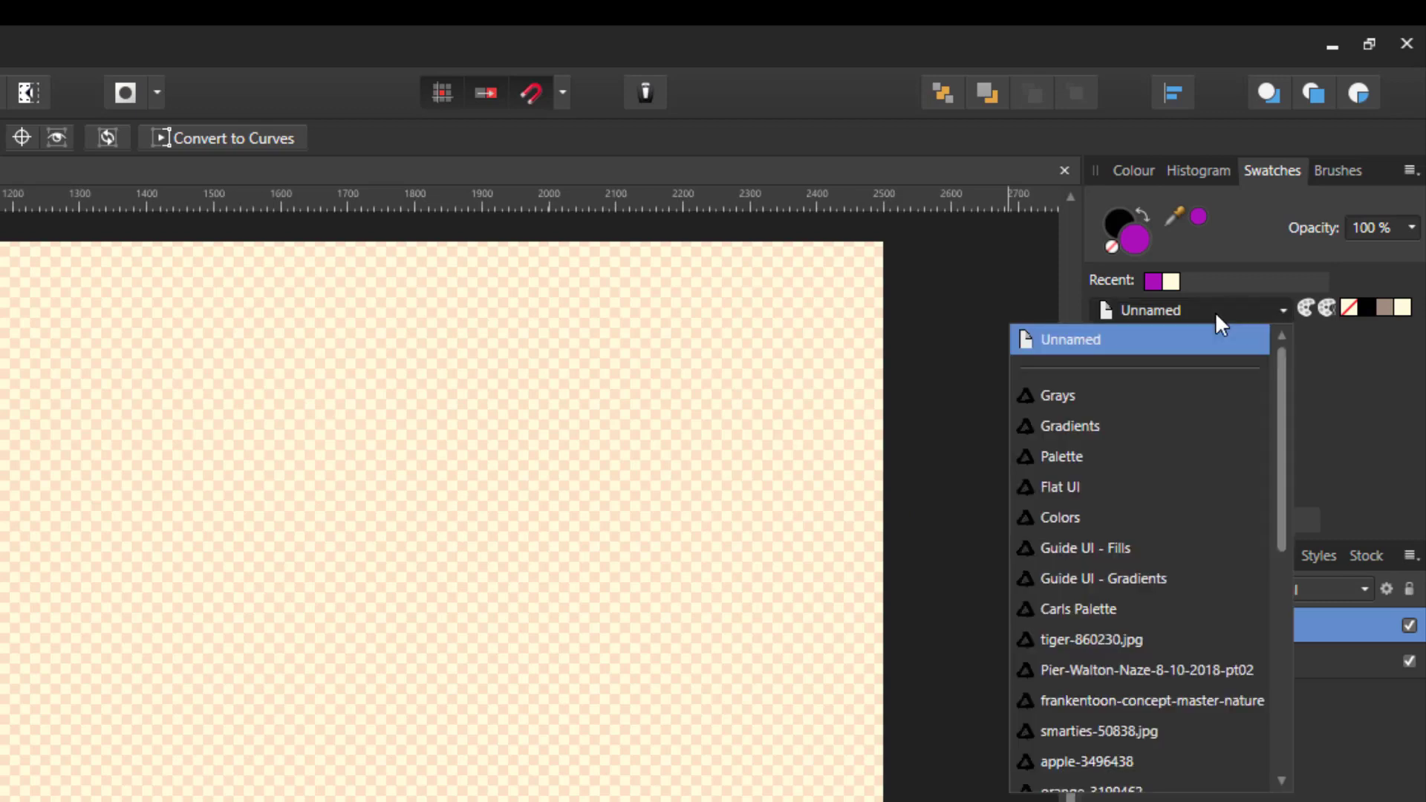
click(1307, 341)
click(1408, 173)
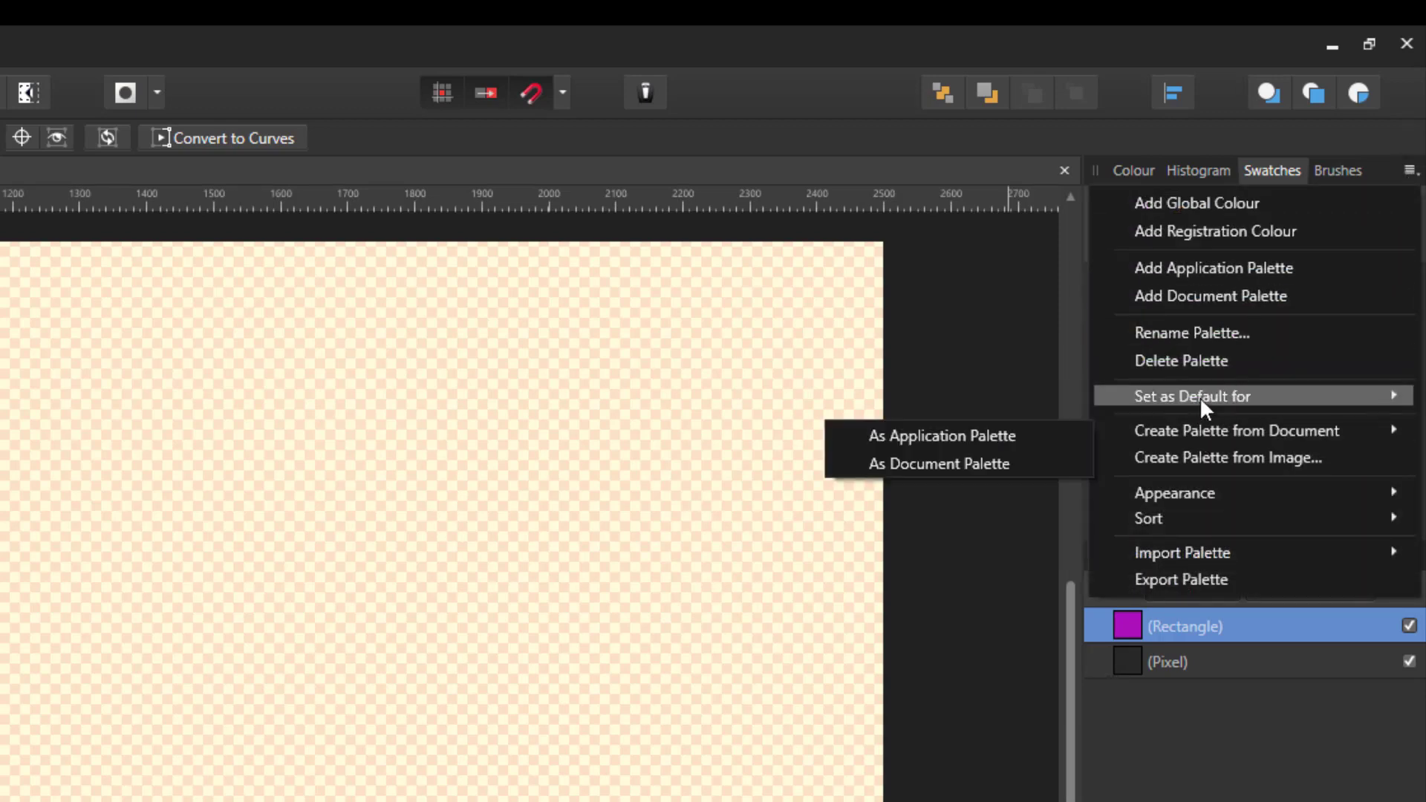
click(1186, 332)
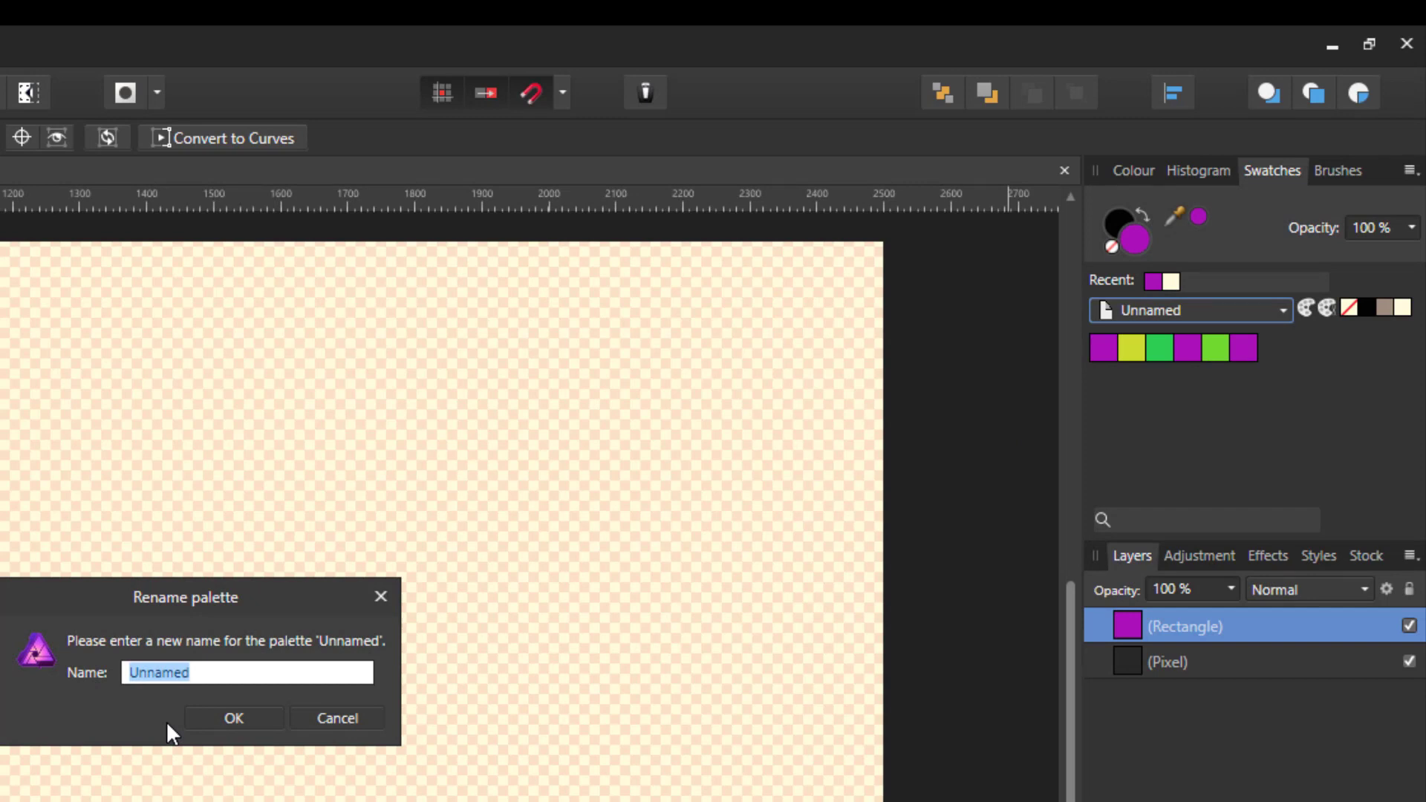
text(Complimentr)
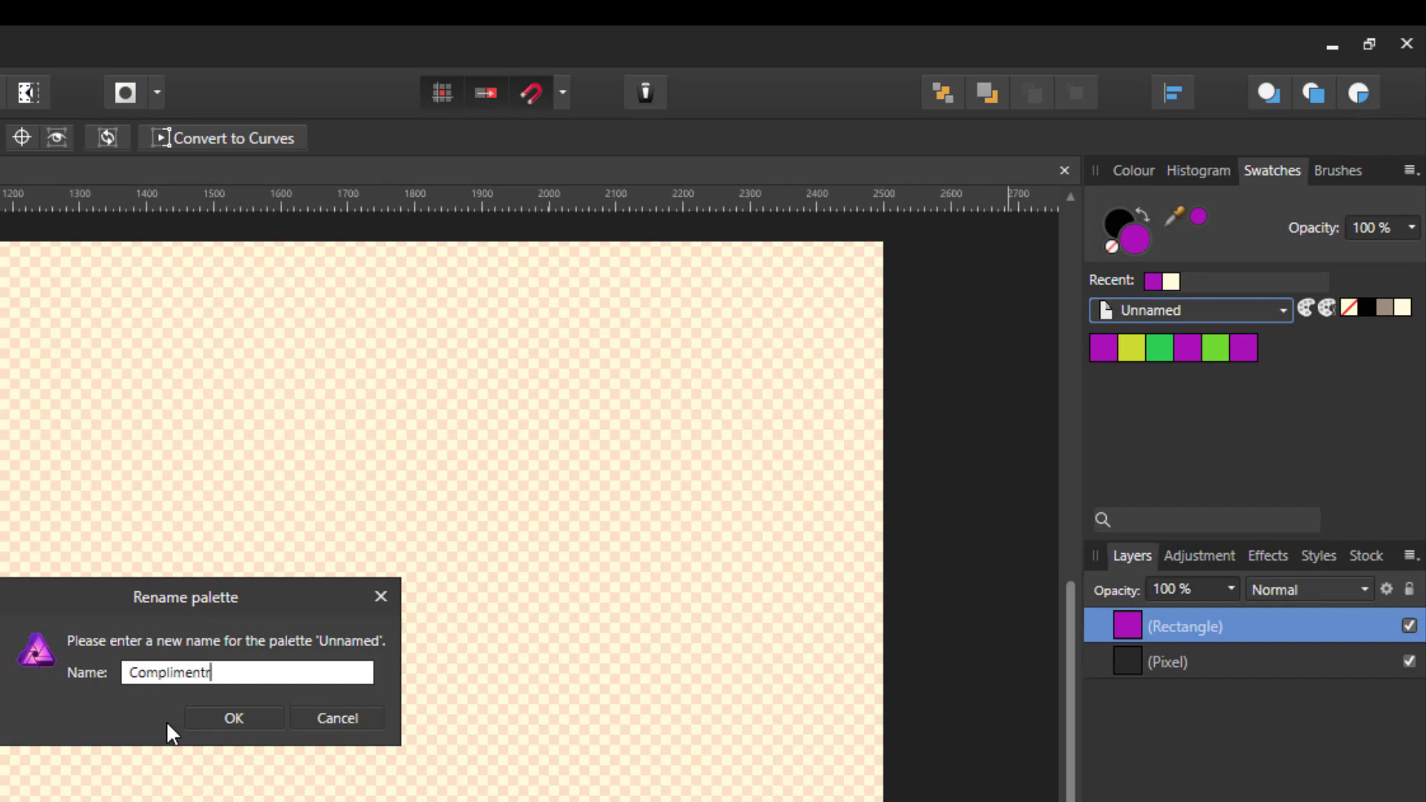
text(y)
click(234, 718)
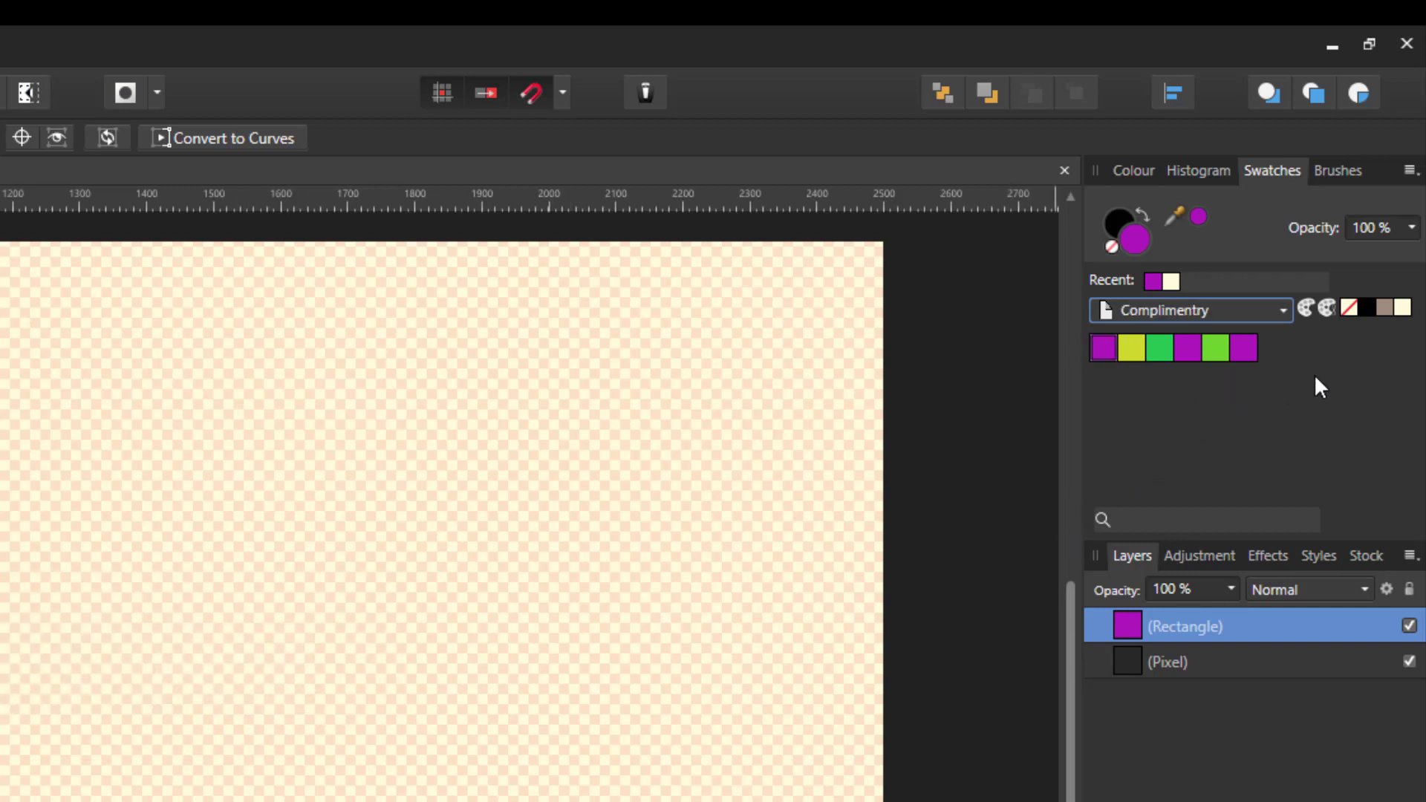
Step: Add another document palette and store the current purple fill in it
click(1409, 172)
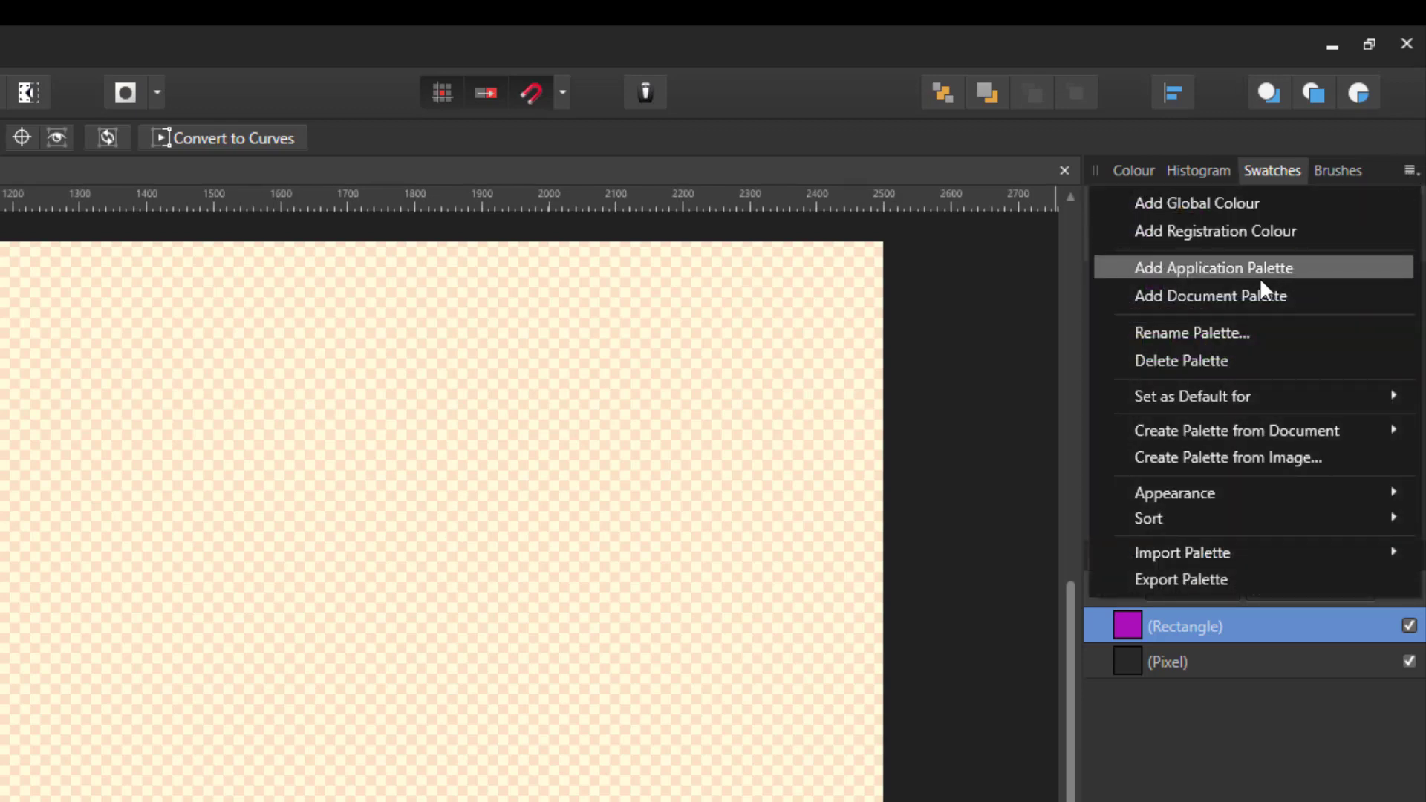
click(1245, 291)
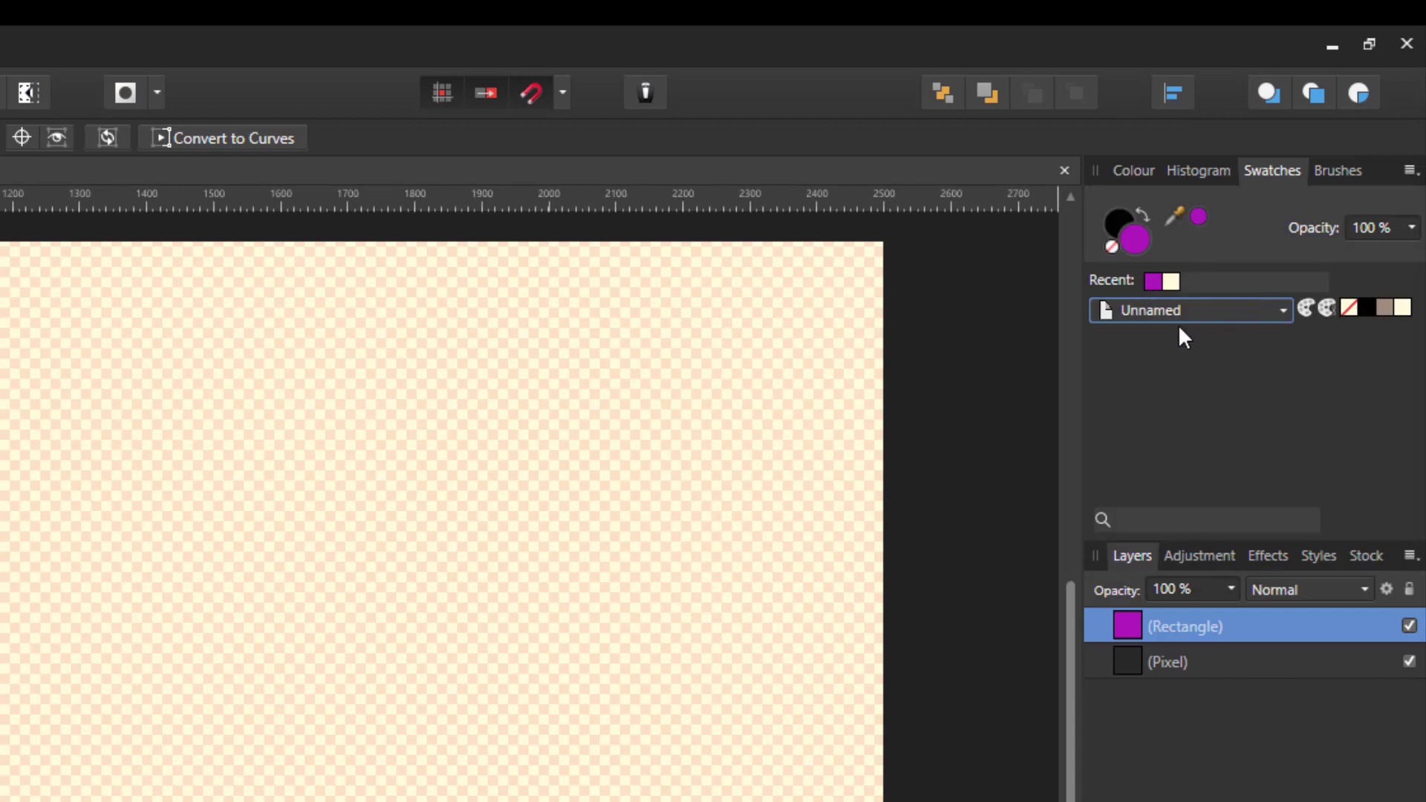
click(1150, 283)
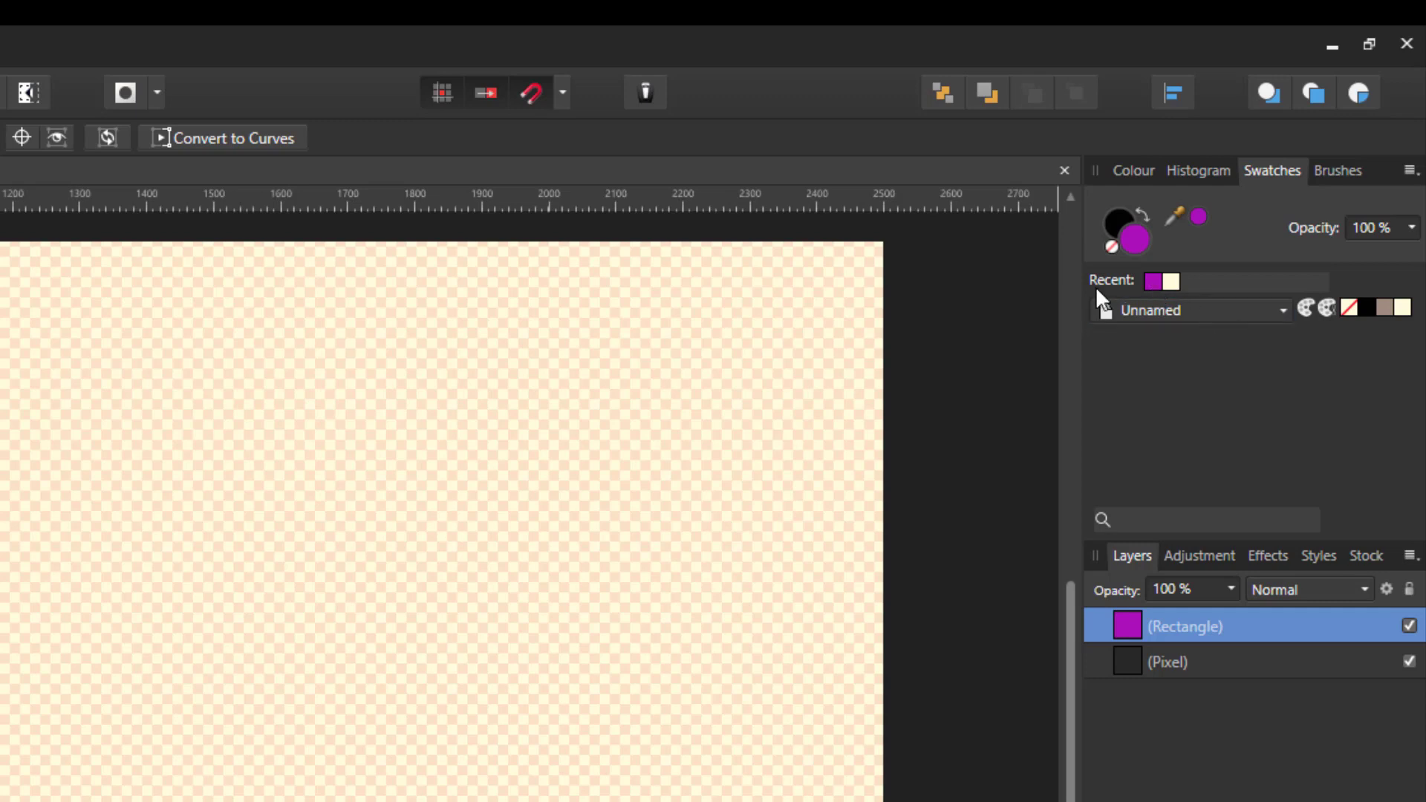
click(1305, 307)
Step: Create an Analogous colour chord from the new palette's purple swatch
right_click(1103, 346)
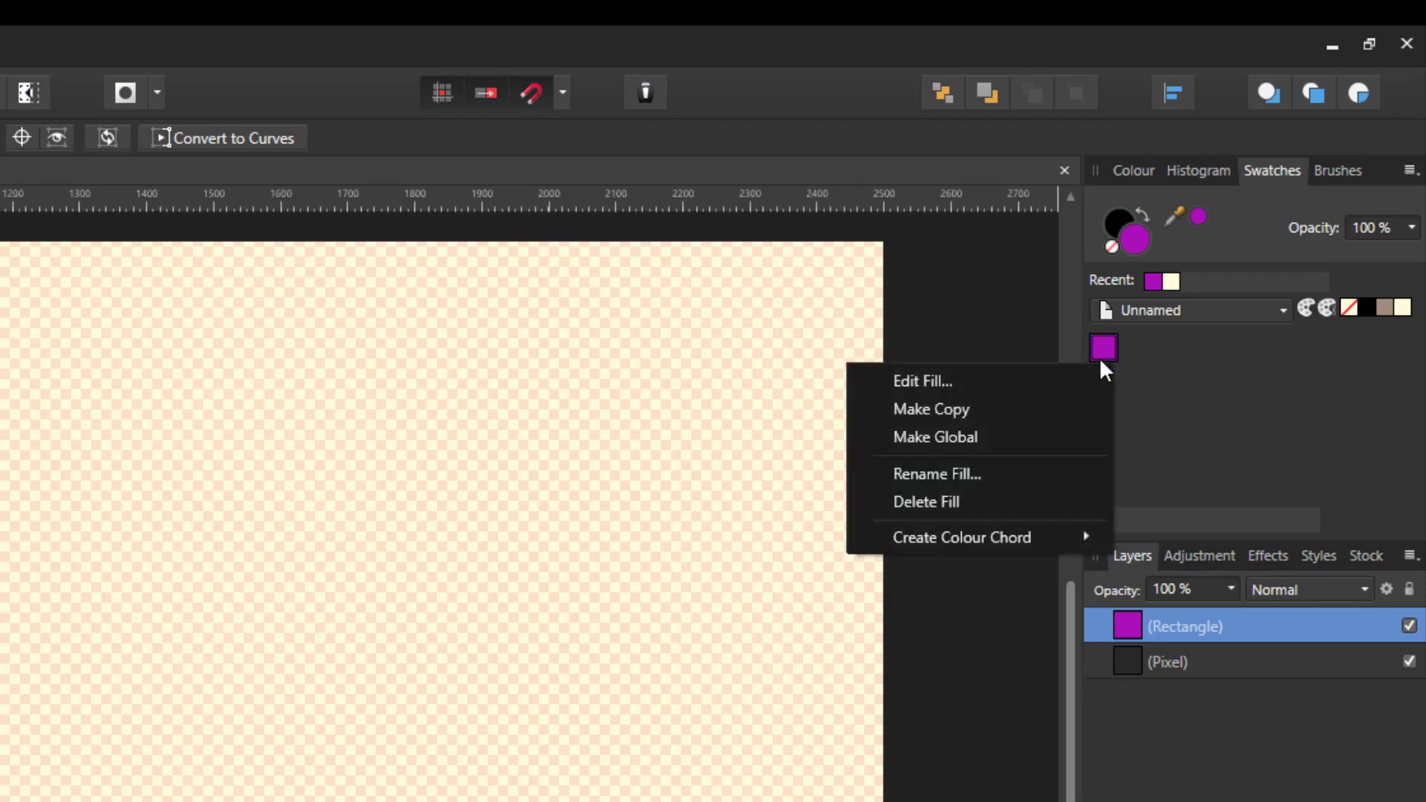
mouse_move(949, 540)
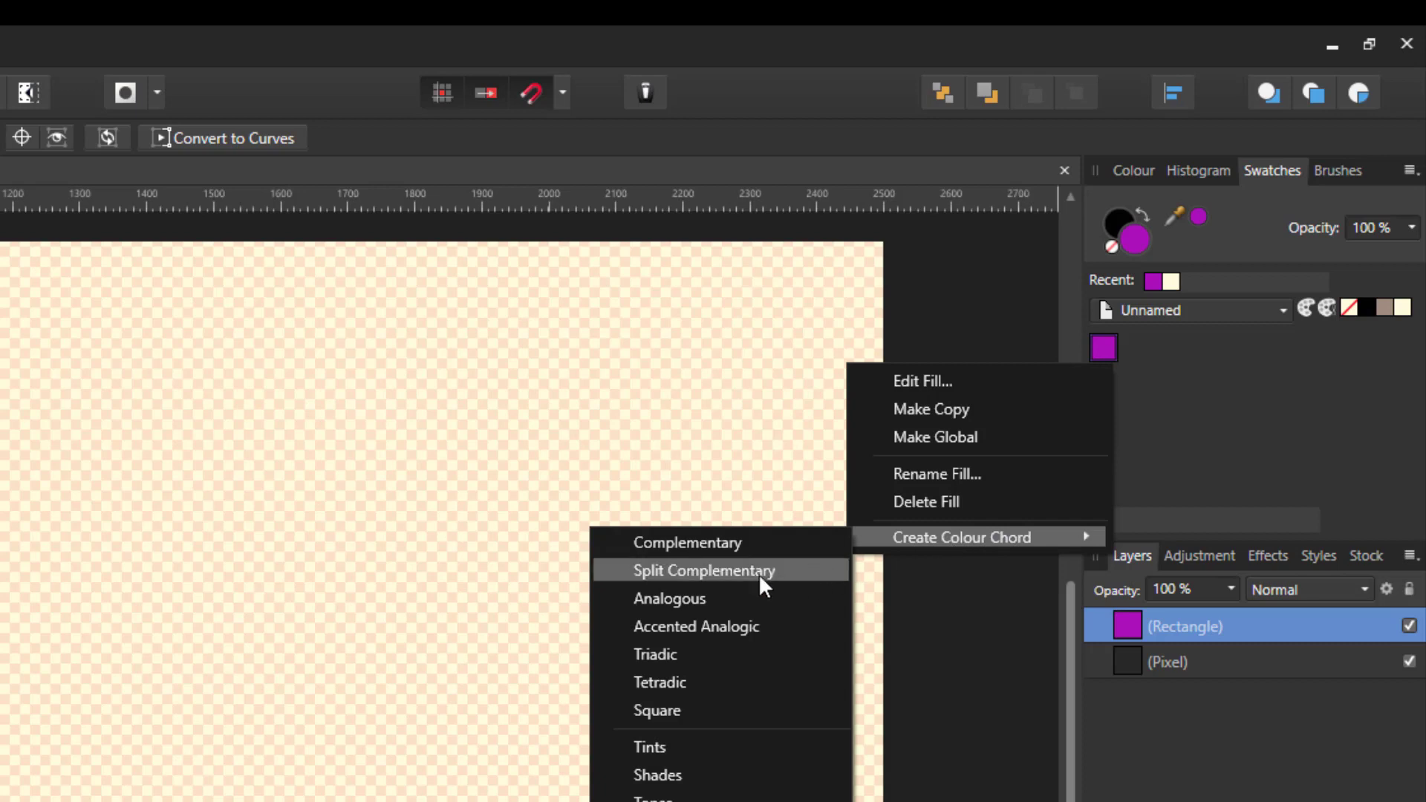
click(668, 604)
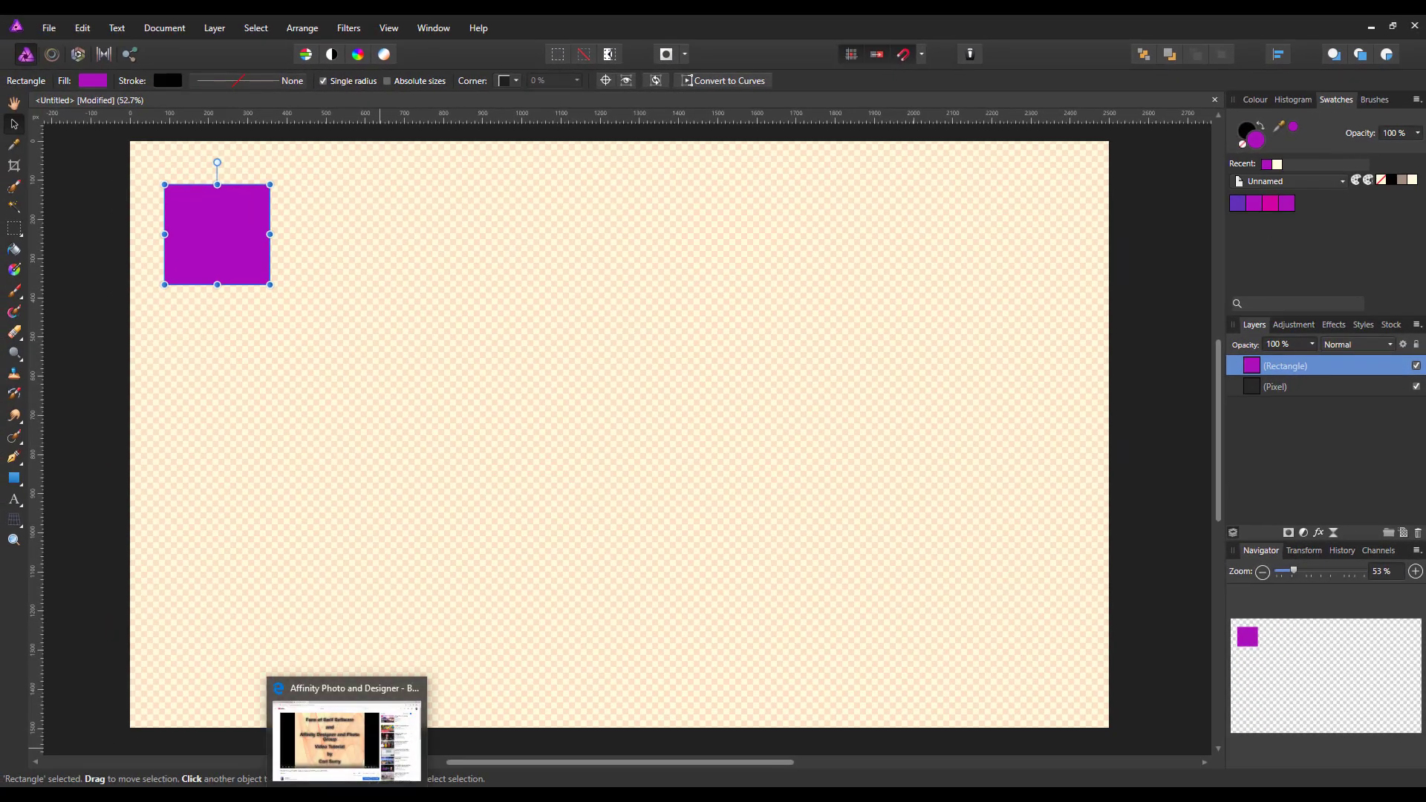
Step: Switch to the browser window
click(347, 795)
click(138, 29)
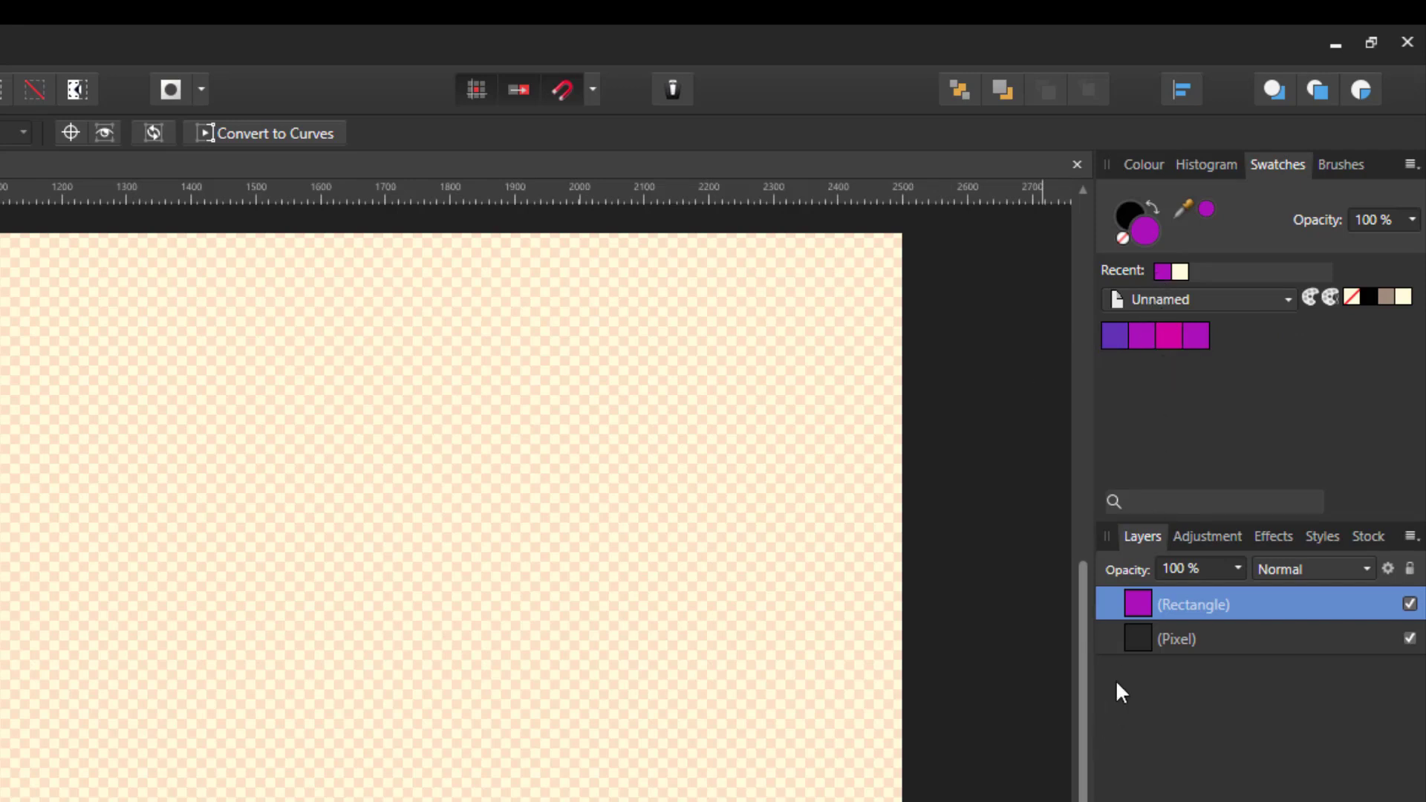
Step: Return to Affinity Photo and reselect the purple rectangle's layer
click(1147, 638)
click(1143, 598)
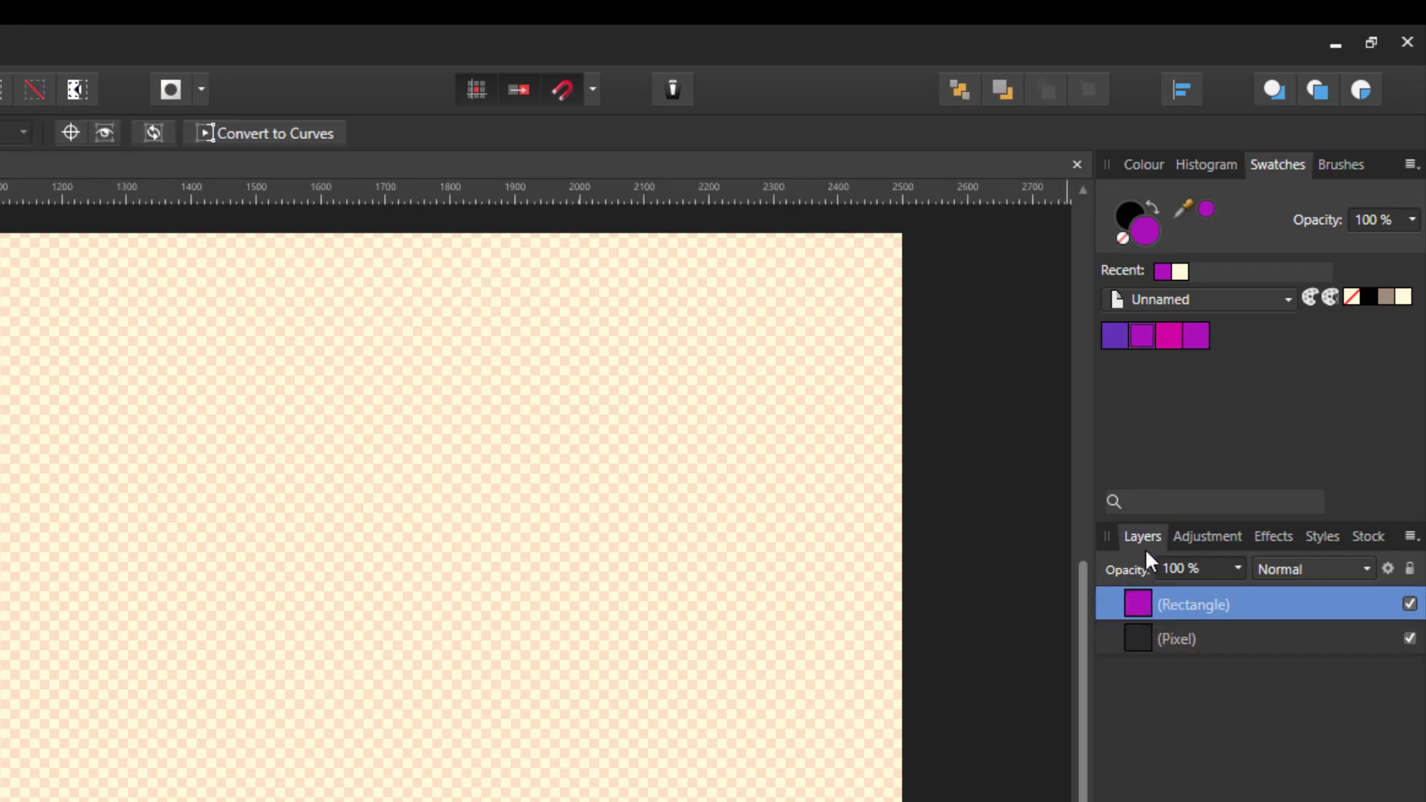
Step: Create an Accented Analogic colour chord from the second, purple swatch in the unnamed document palette
right_click(1143, 339)
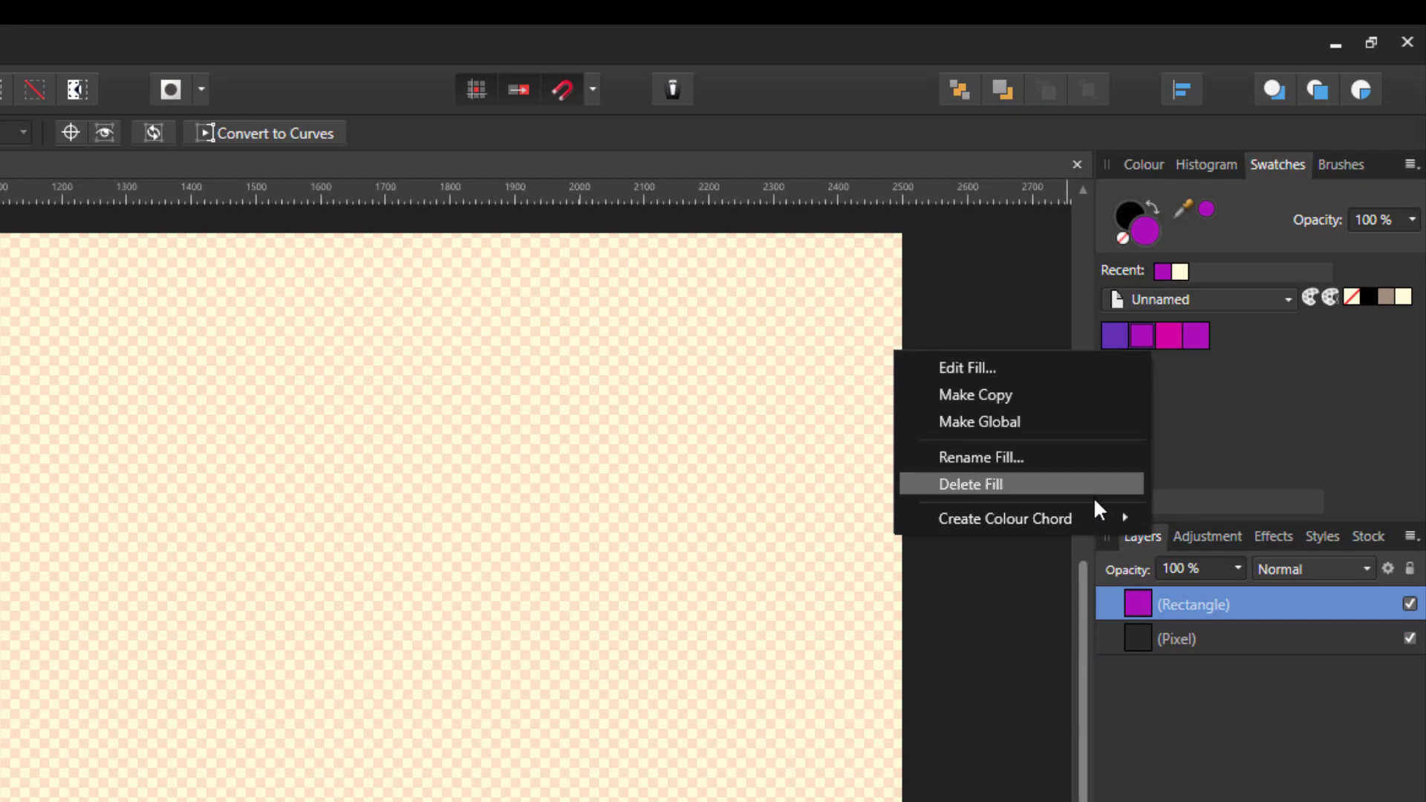
mouse_move(1093, 510)
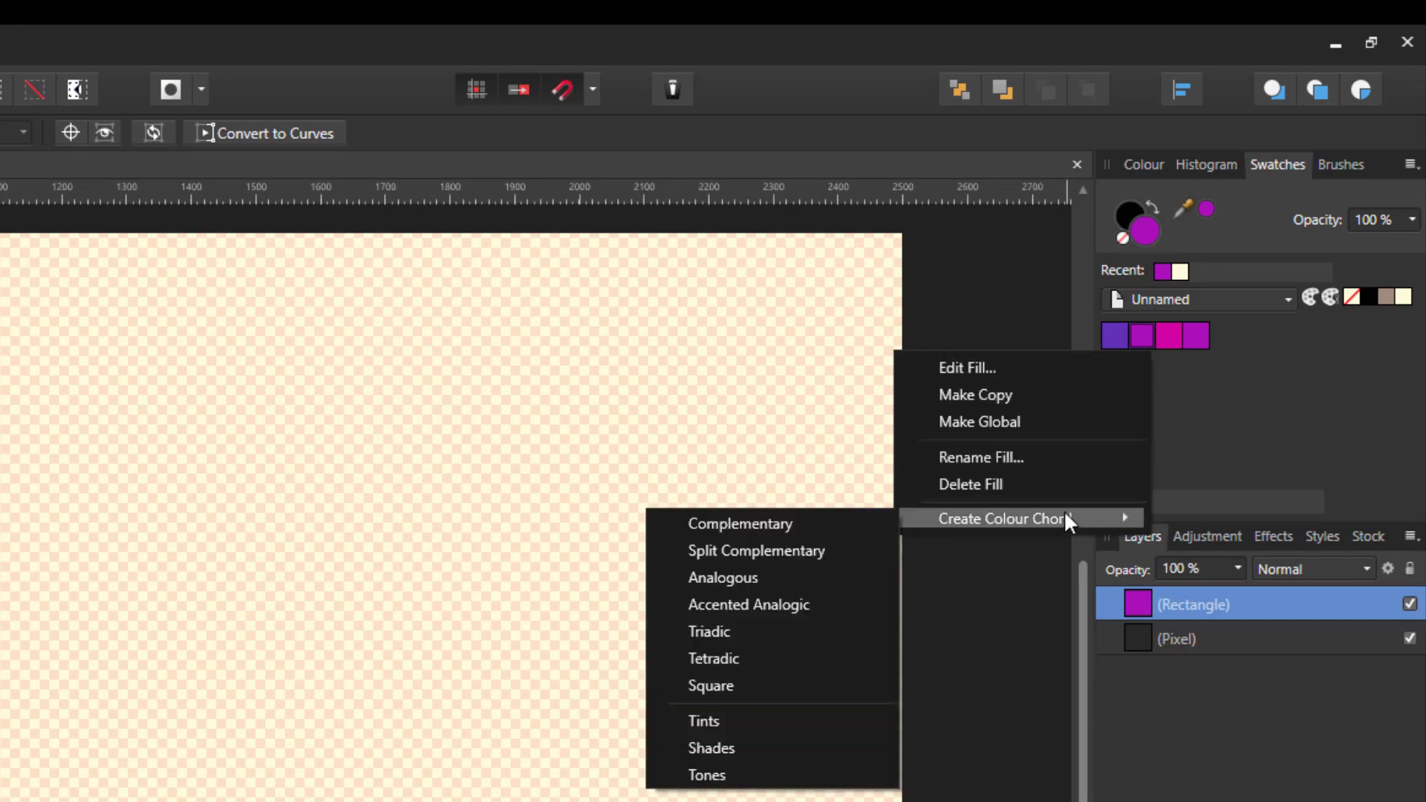
click(796, 609)
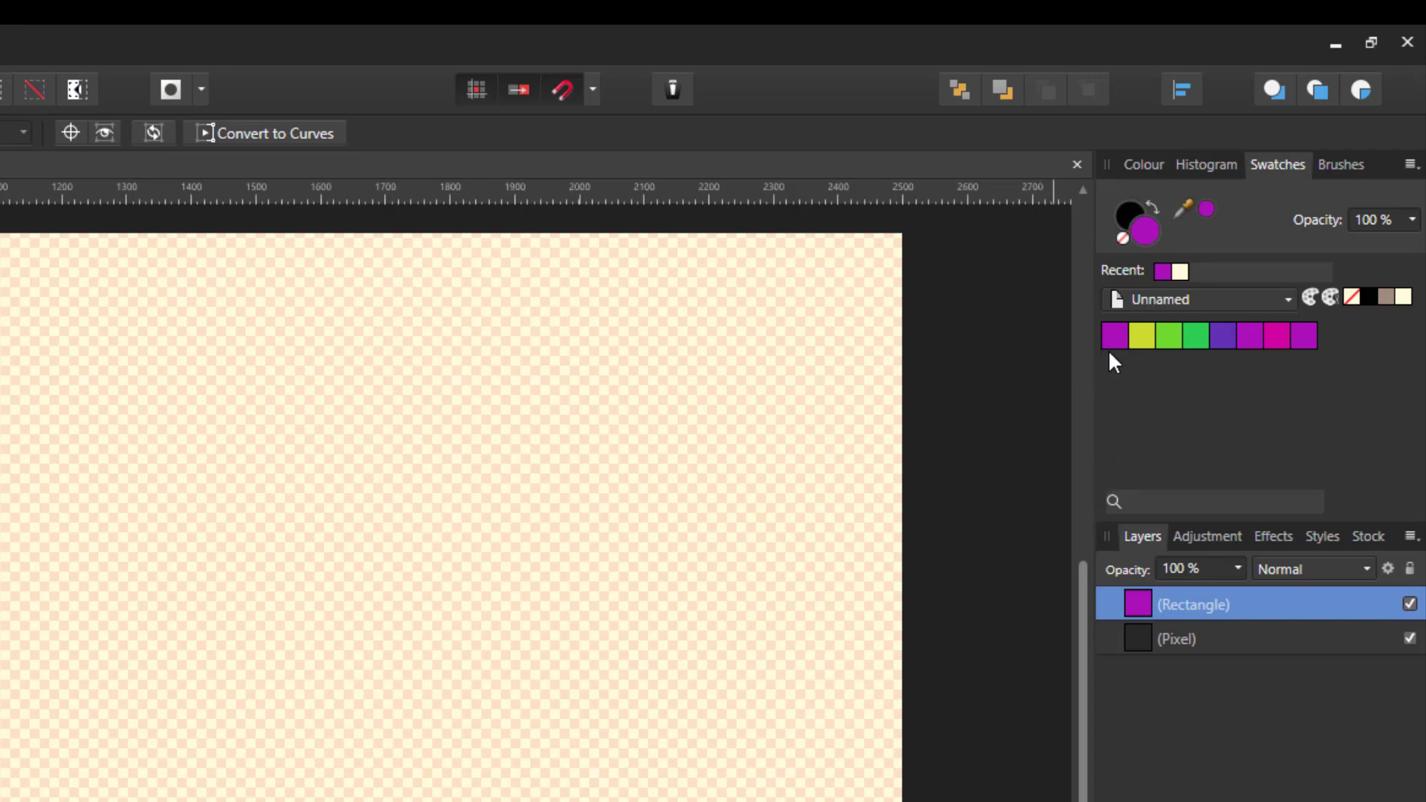
Step: Rename the unnamed document palette as Analogous
click(1260, 300)
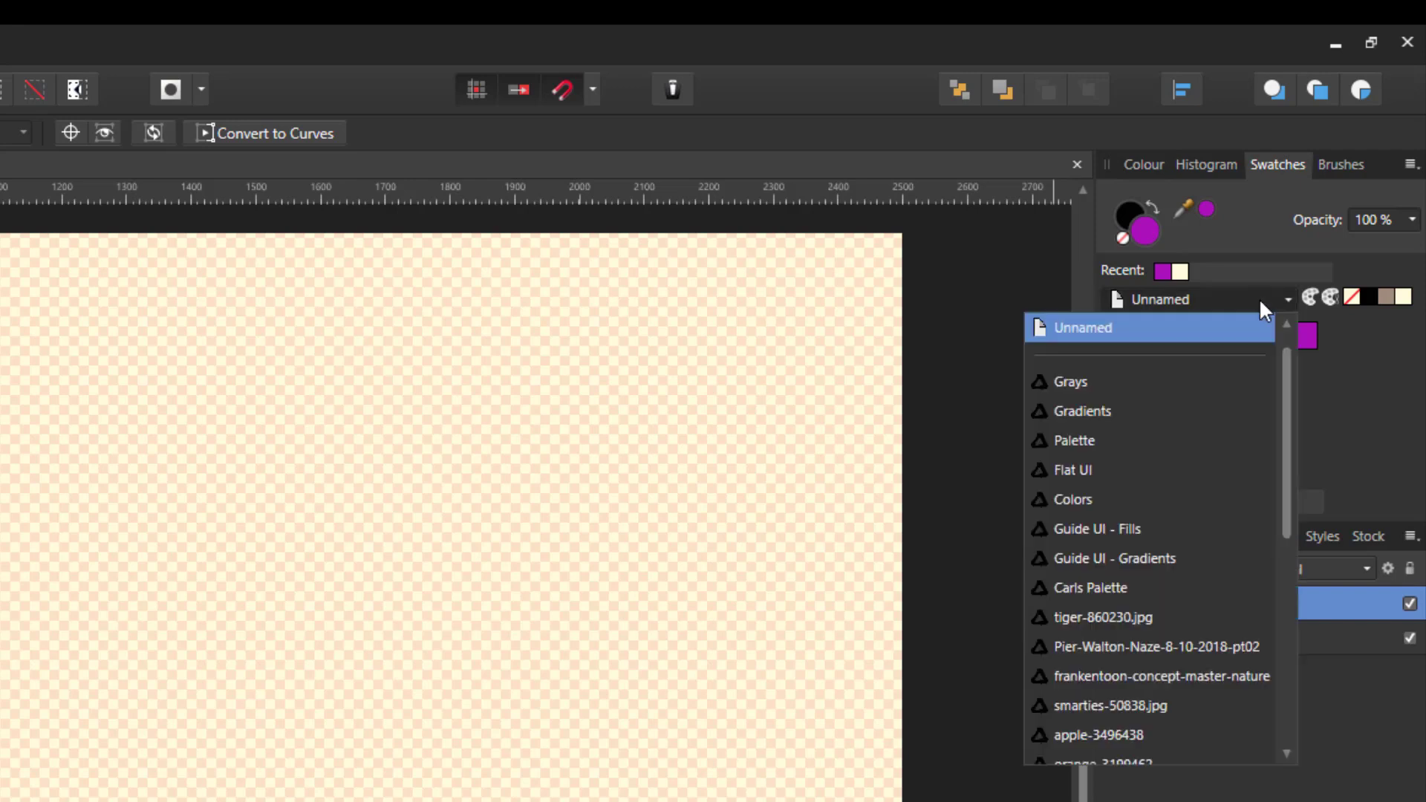
click(1331, 374)
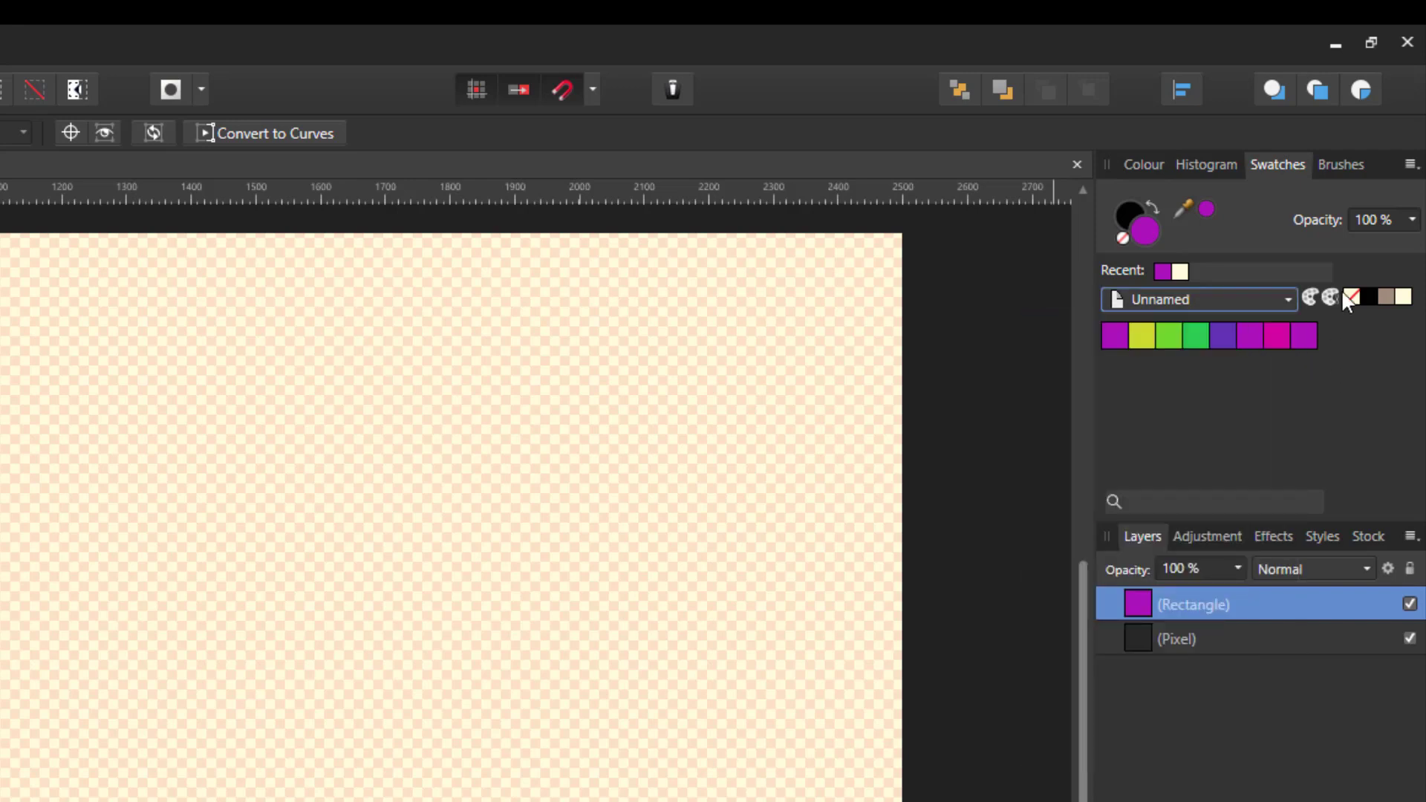
click(1412, 165)
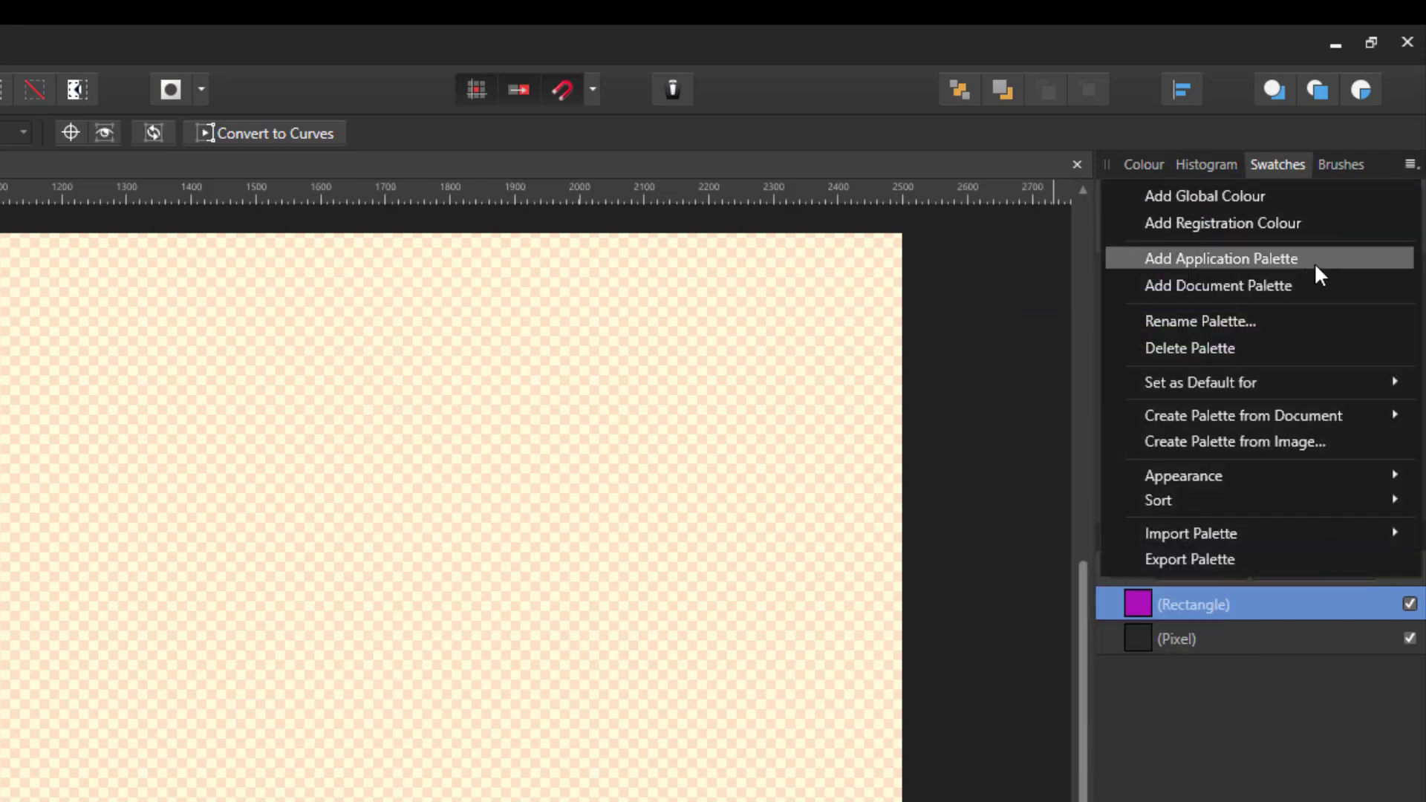
click(1224, 321)
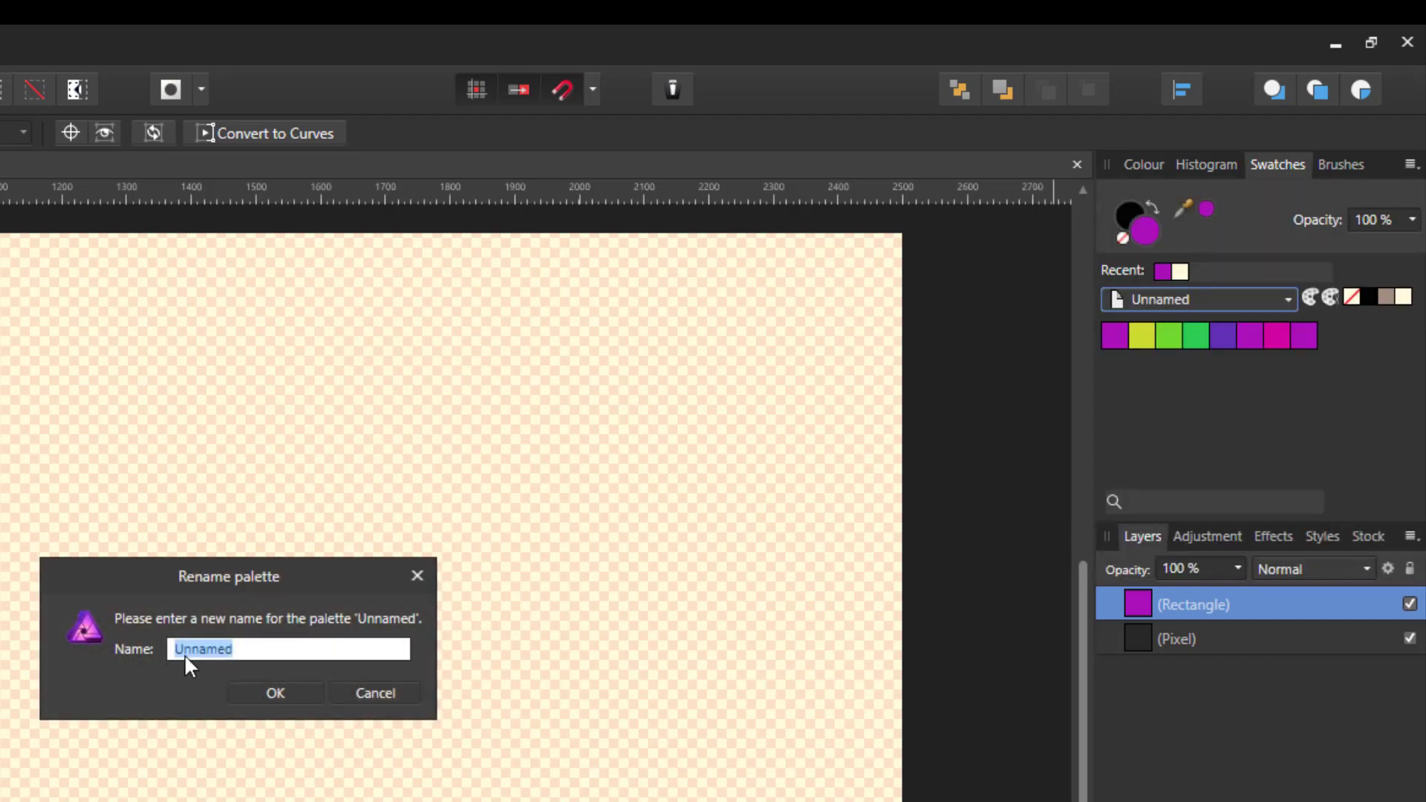
text(A)
text(nalougos)
key(BackSpace)
key(BackSpace)
text(us)
click(284, 692)
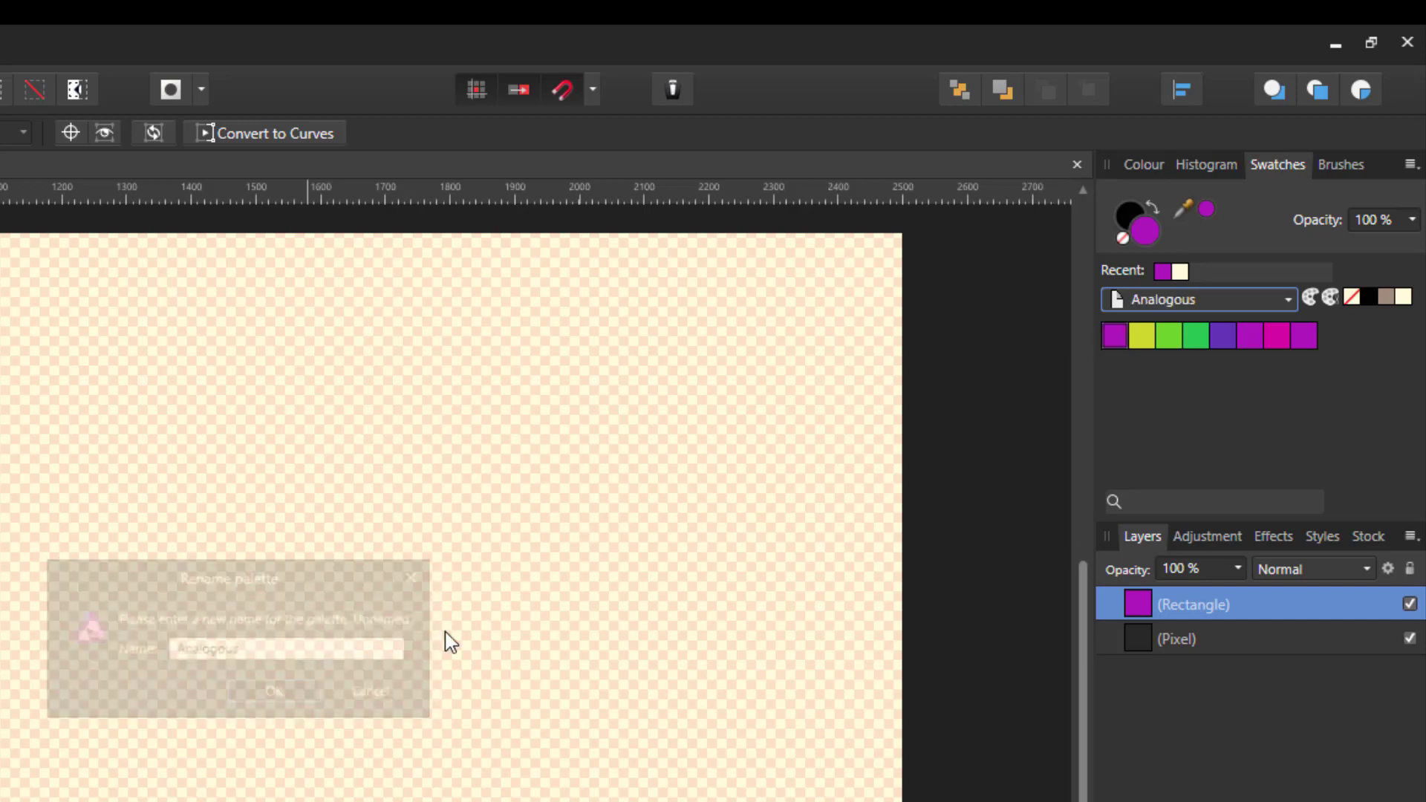
Step: View the swatches of the Complimentry palette and return to the Analogous palette
click(1289, 301)
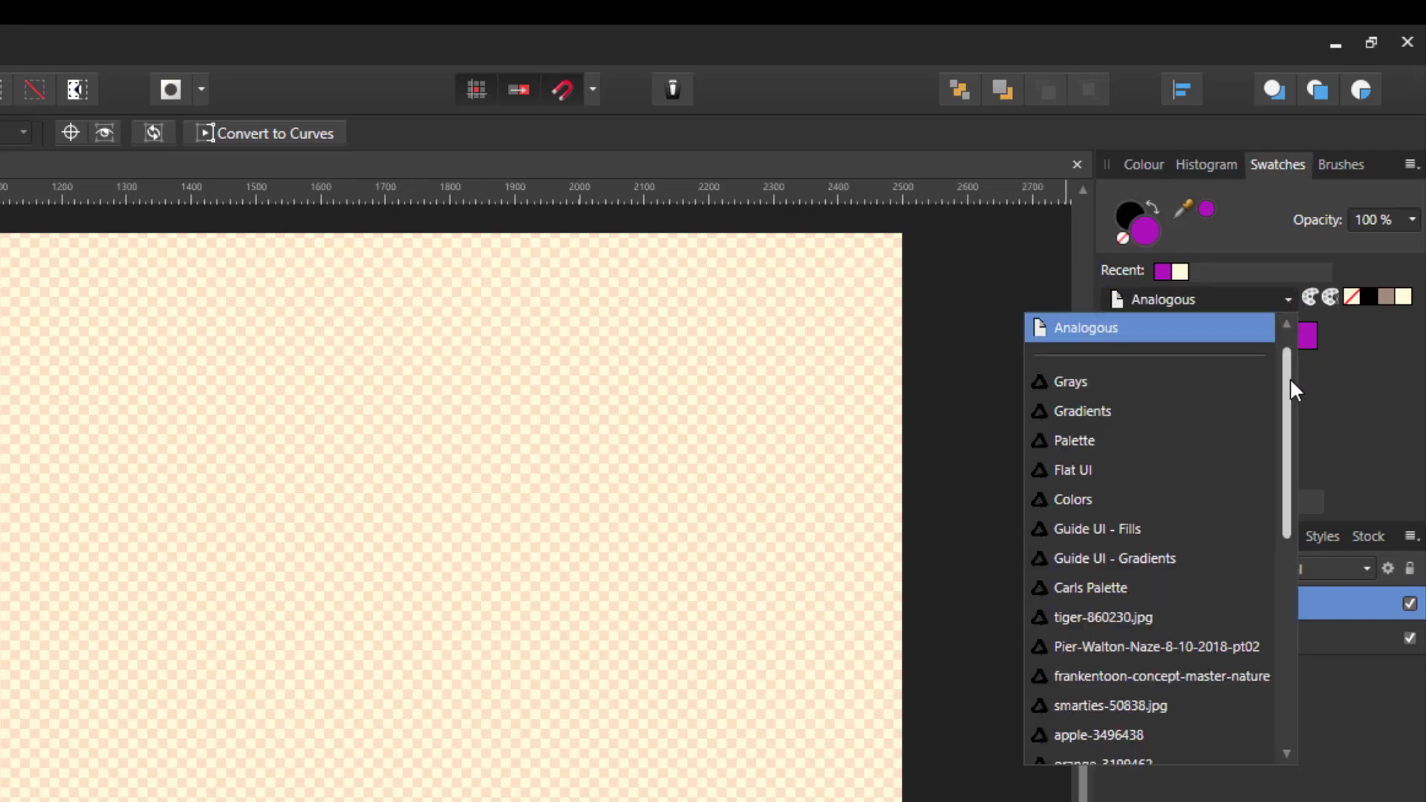
mouse_move(1290, 377)
mouse_down()
mouse_move(1288, 646)
mouse_move(1298, 376)
mouse_up()
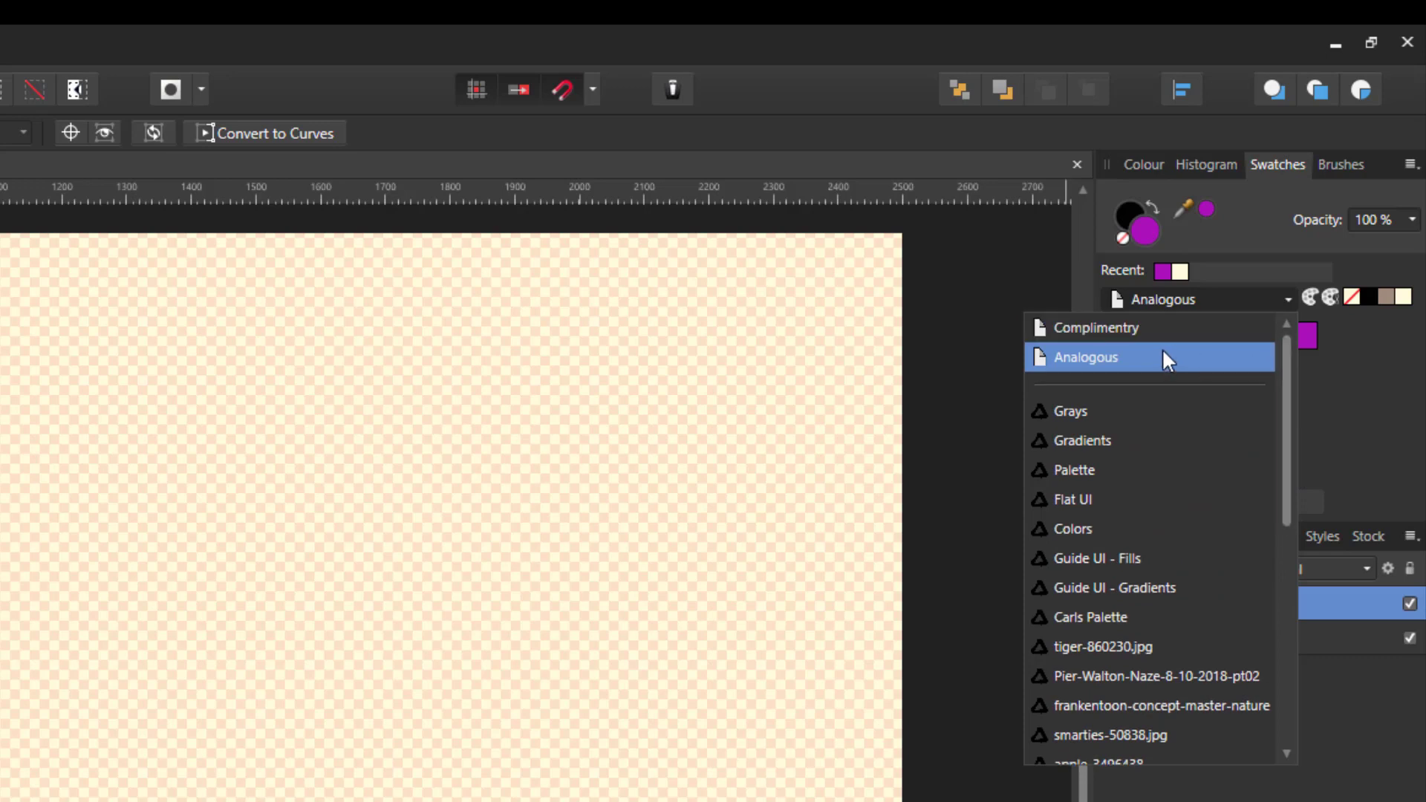
click(1091, 330)
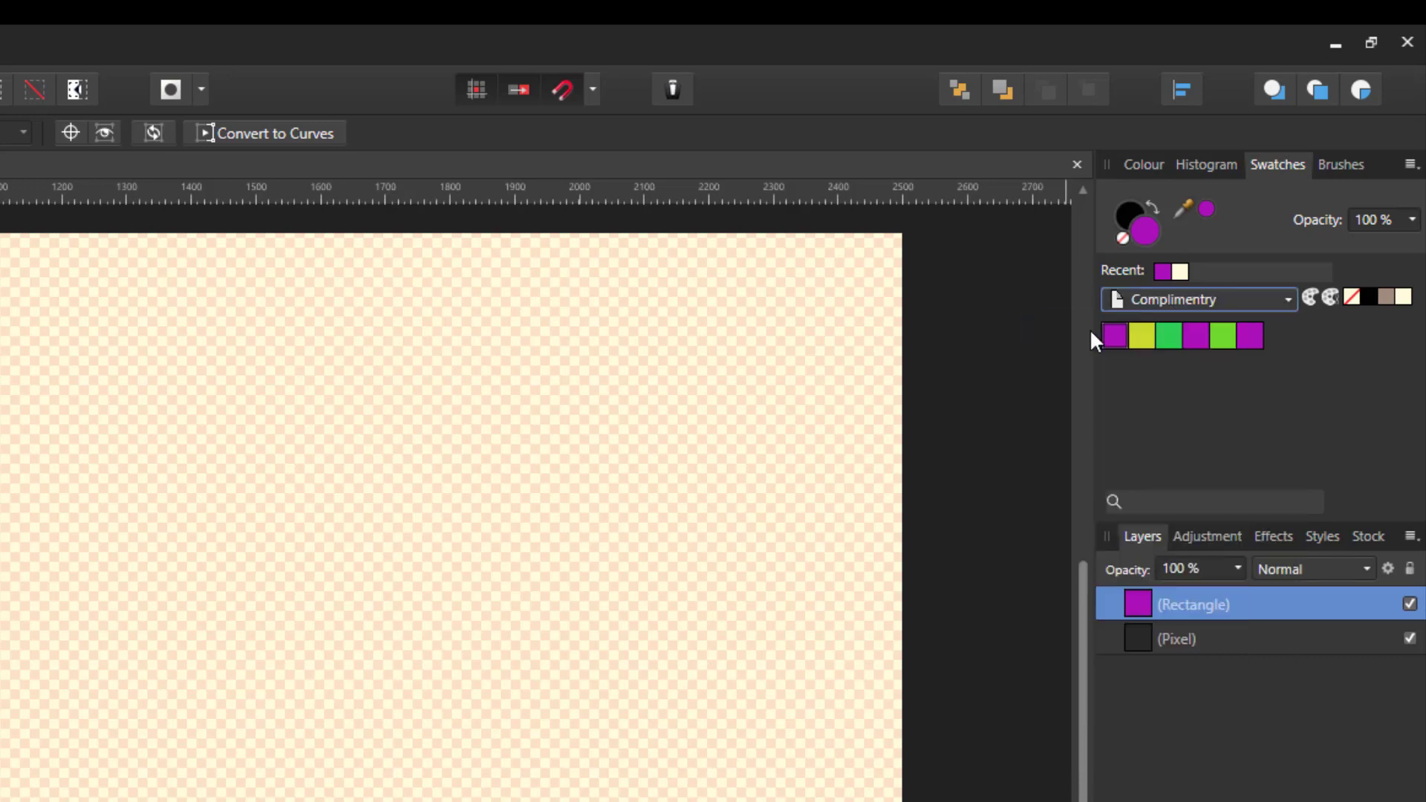
click(1287, 305)
click(1112, 364)
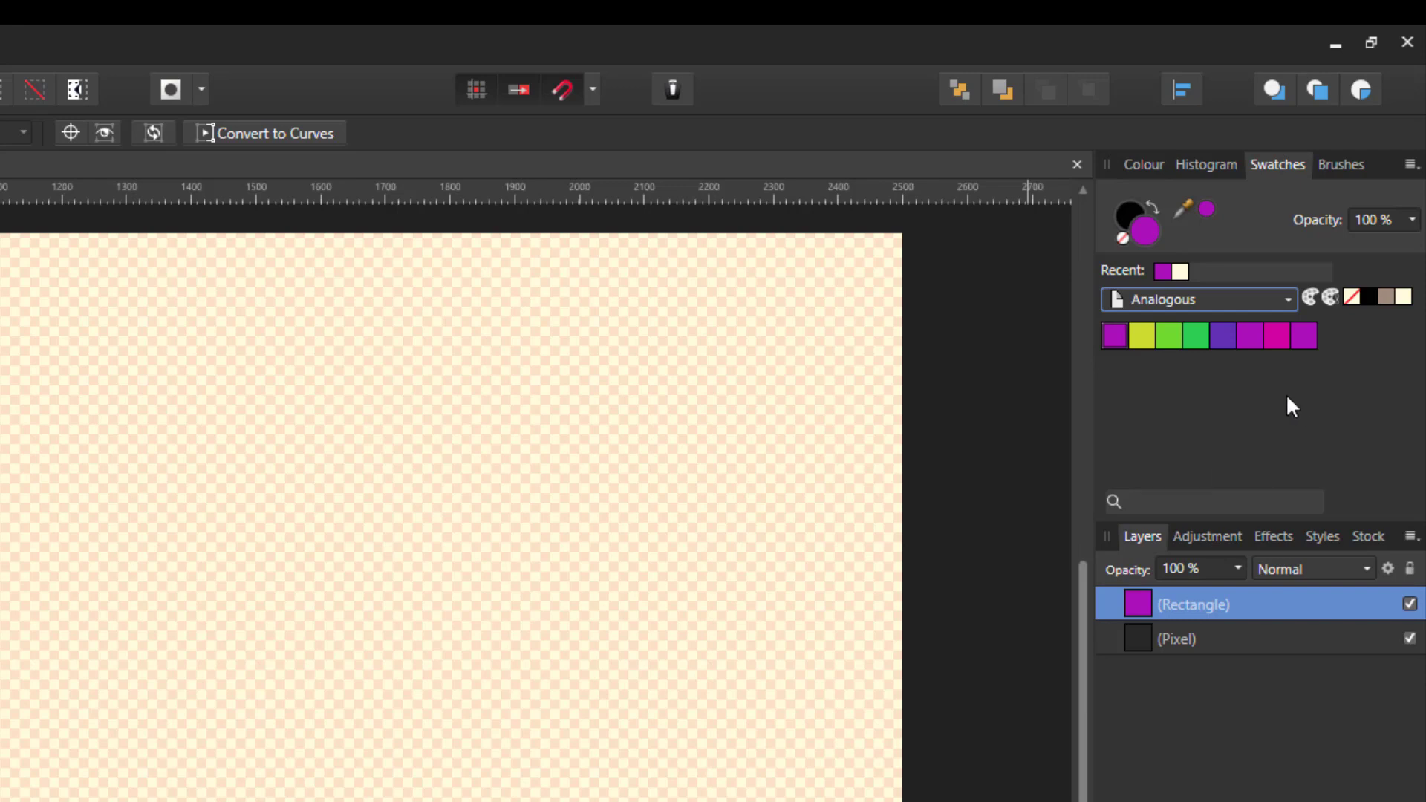
Step: Add a document palette containing the current purple fill and create a Tints colour chord from that swatch
click(1410, 165)
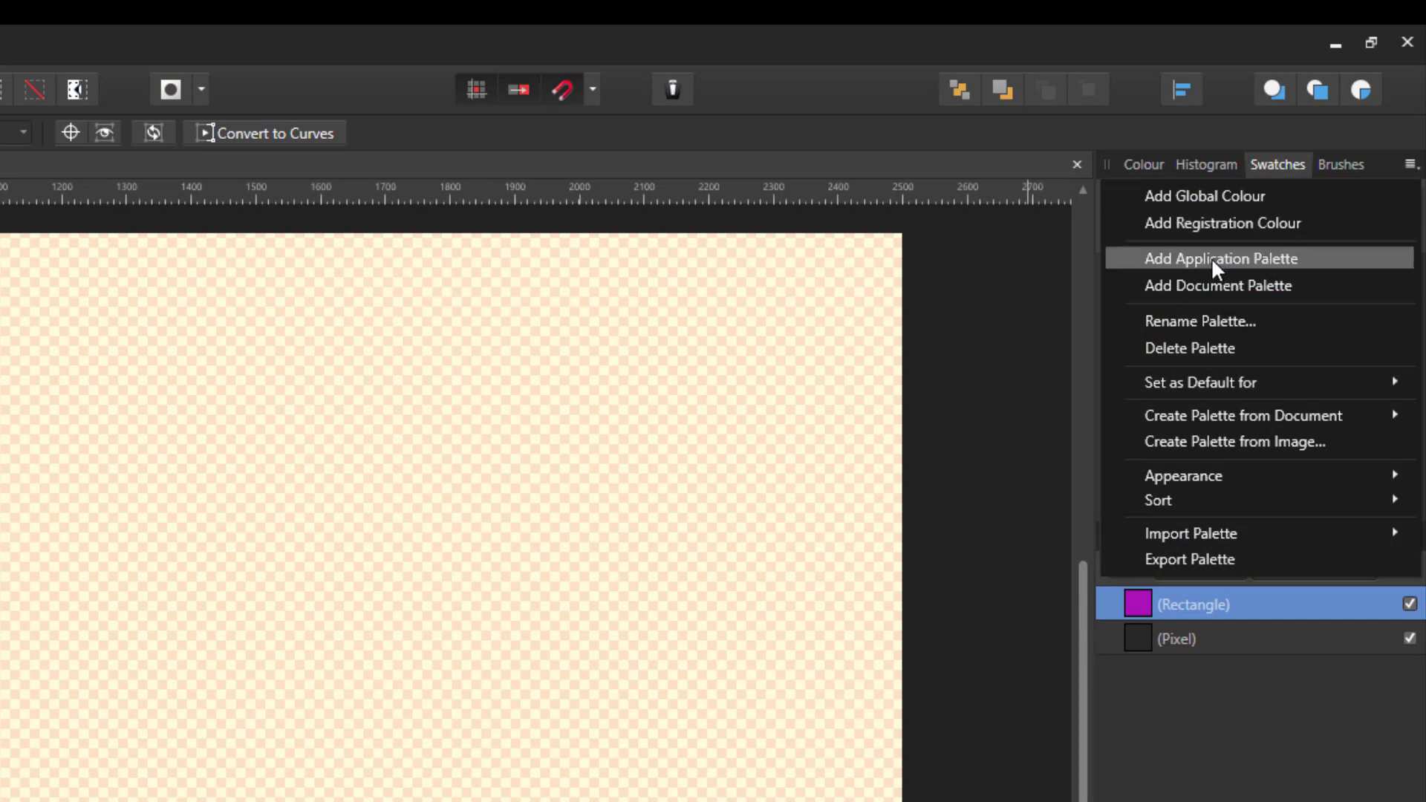
click(1199, 284)
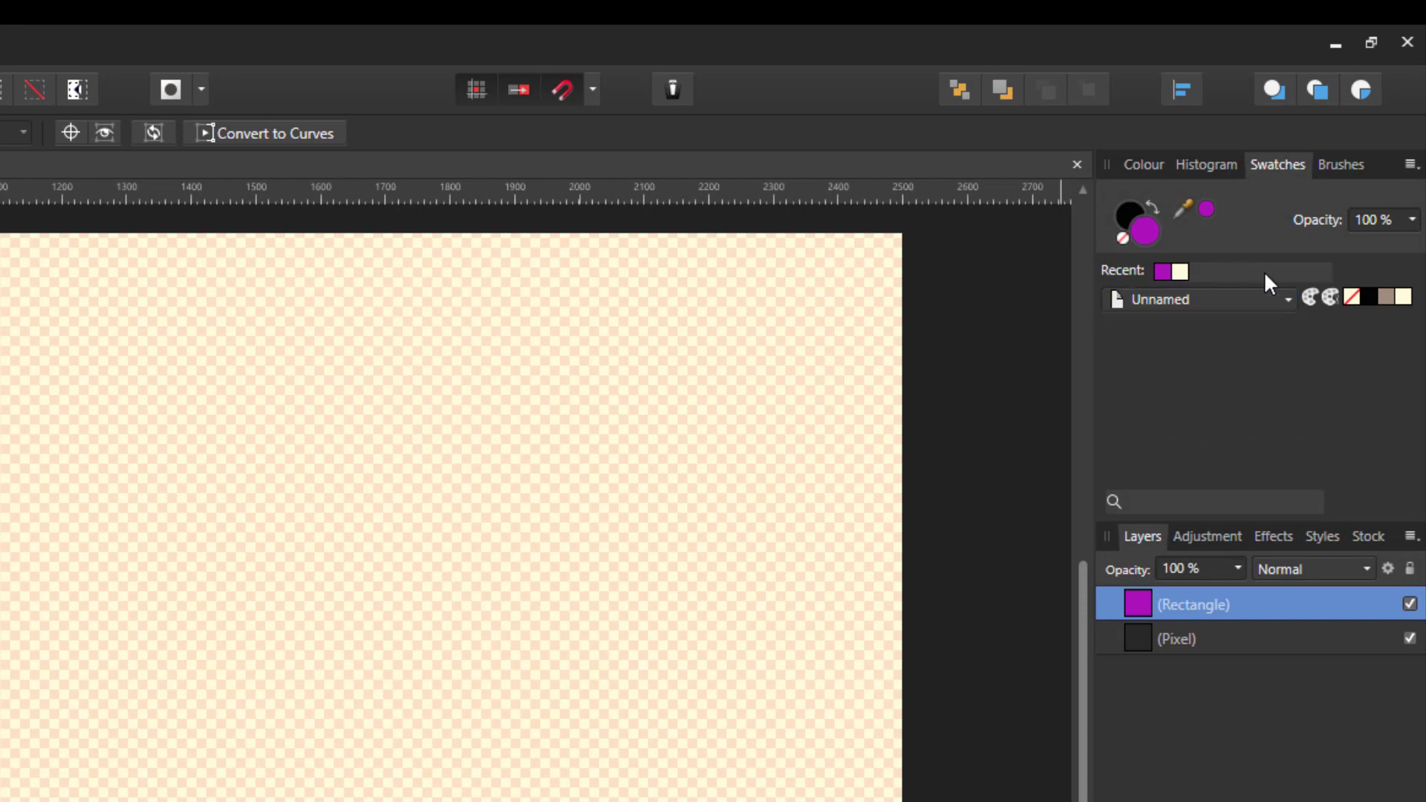
click(1311, 294)
right_click(1120, 333)
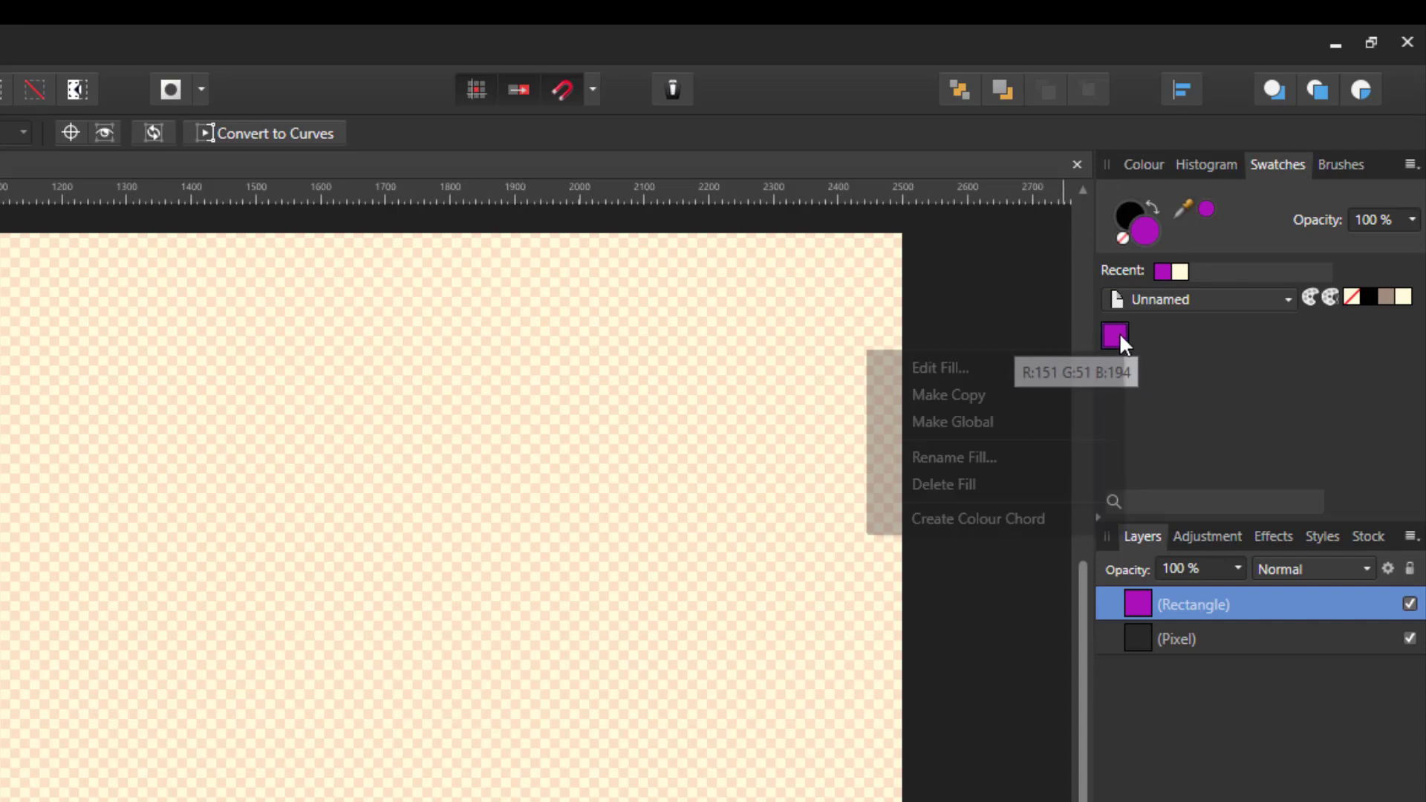
mouse_move(1065, 520)
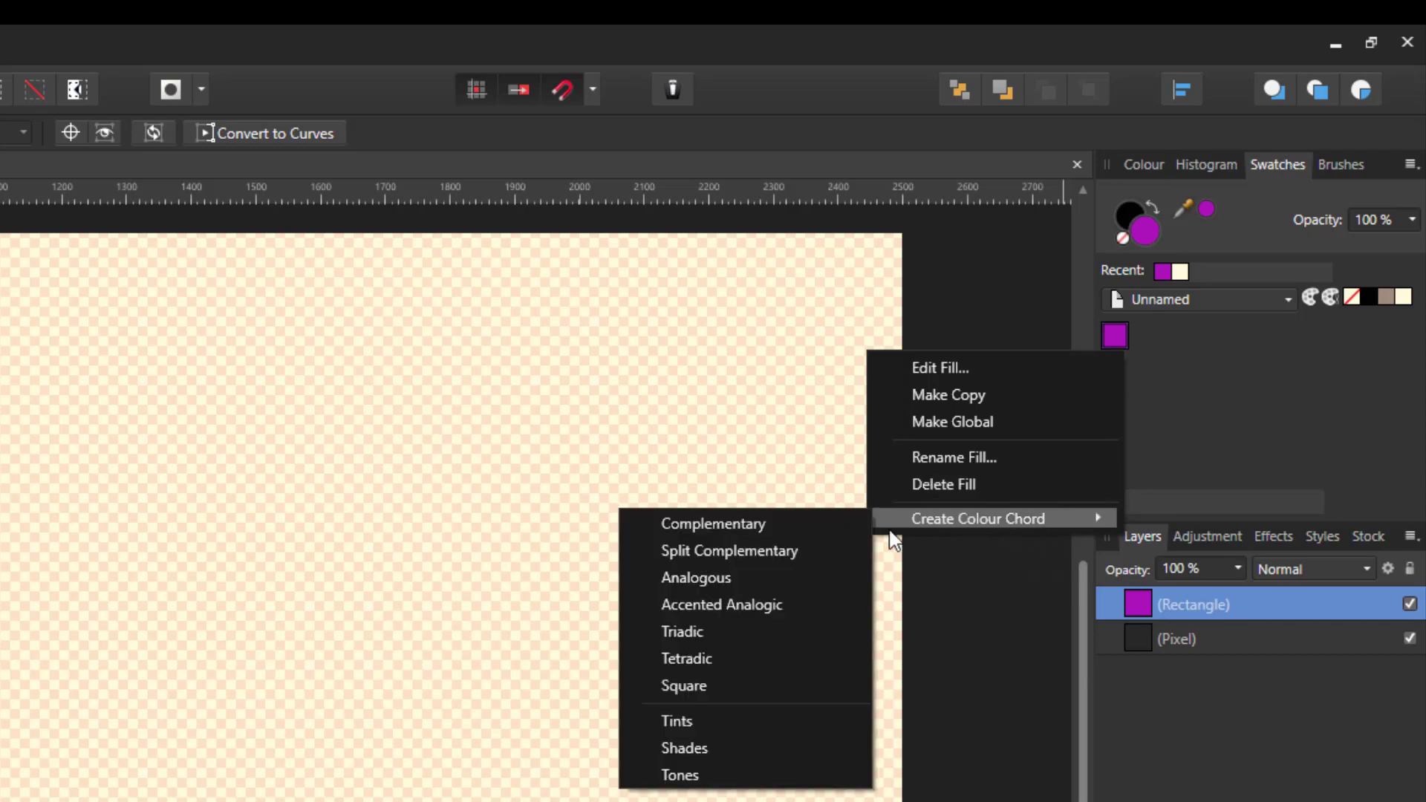
click(690, 722)
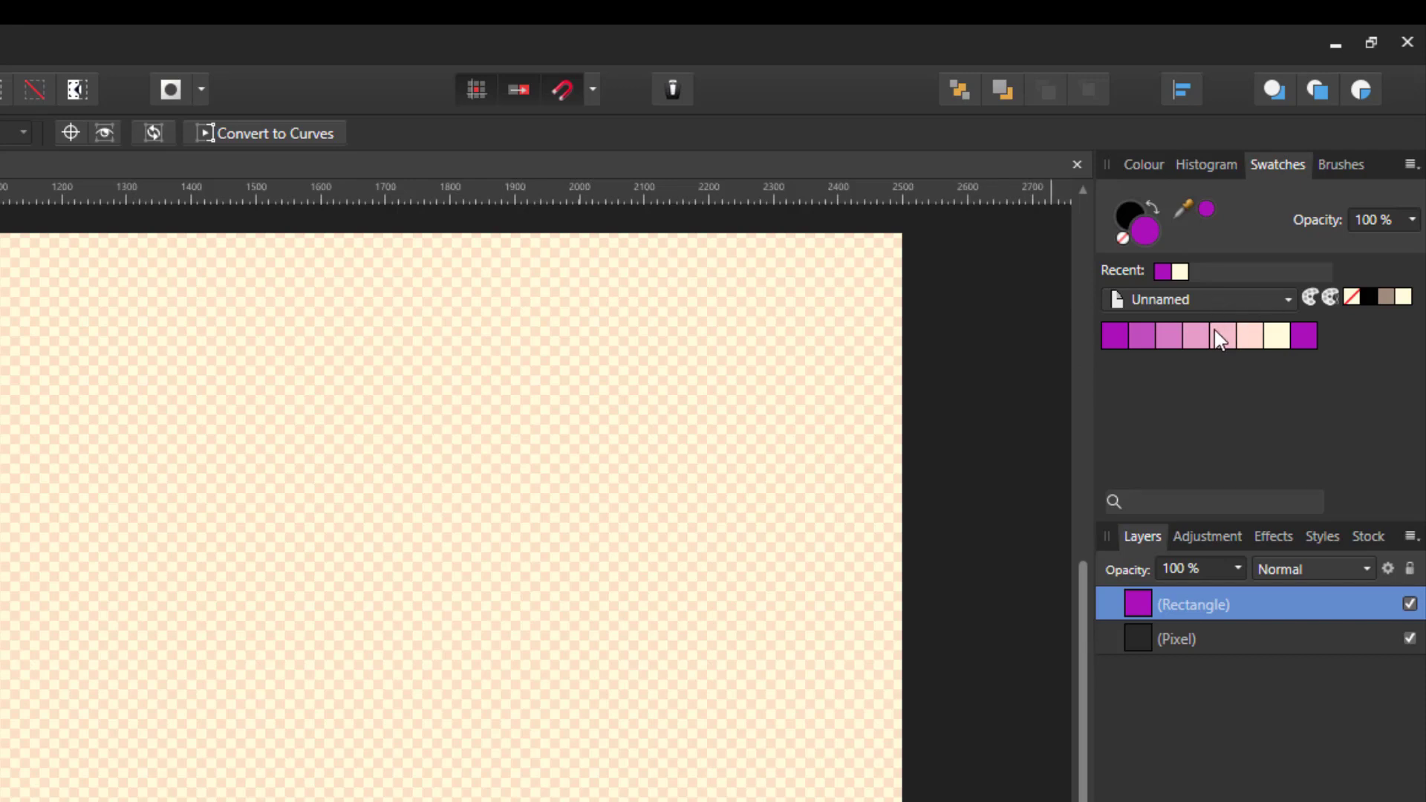
Step: Rename the palette holding the purple tints as Tints
click(1410, 164)
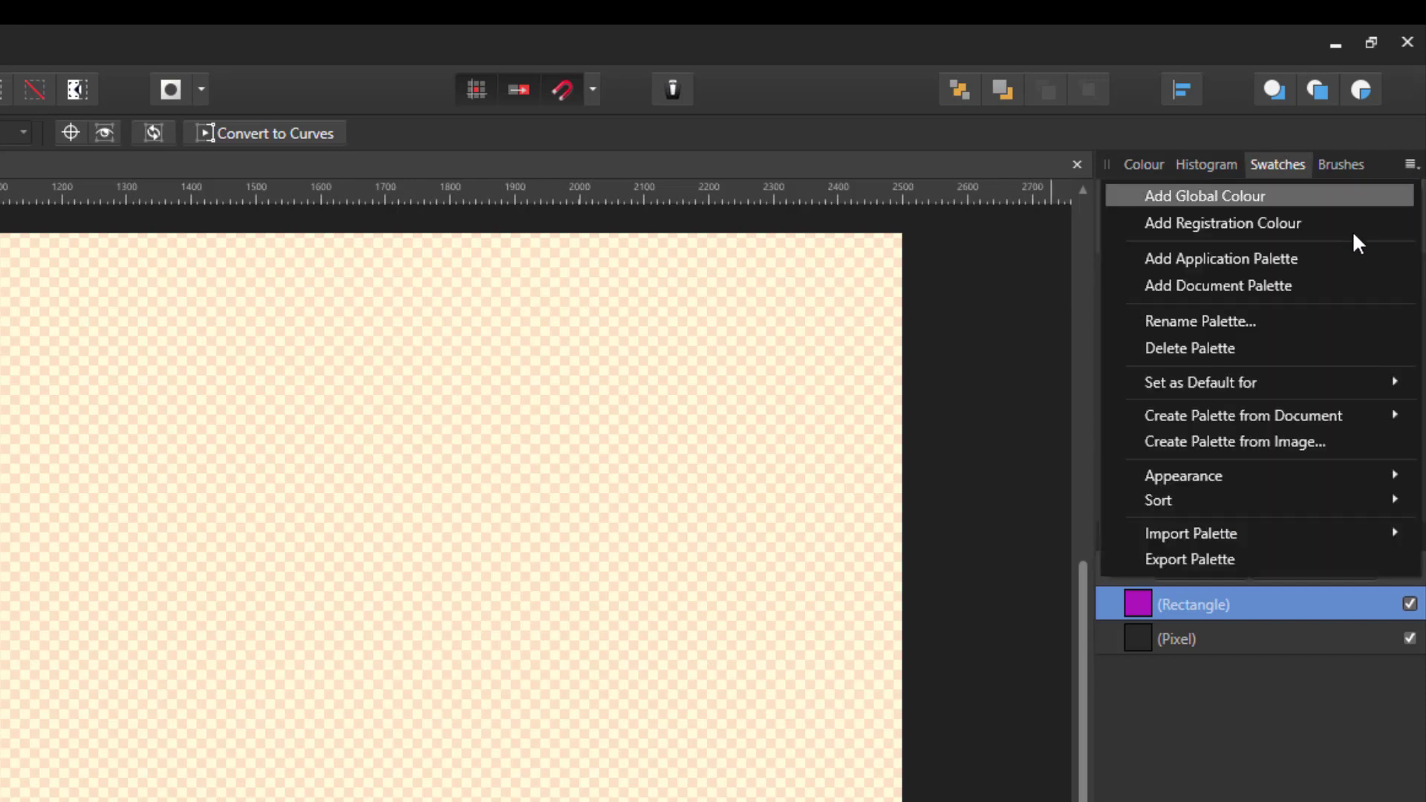
click(1212, 319)
text(\)
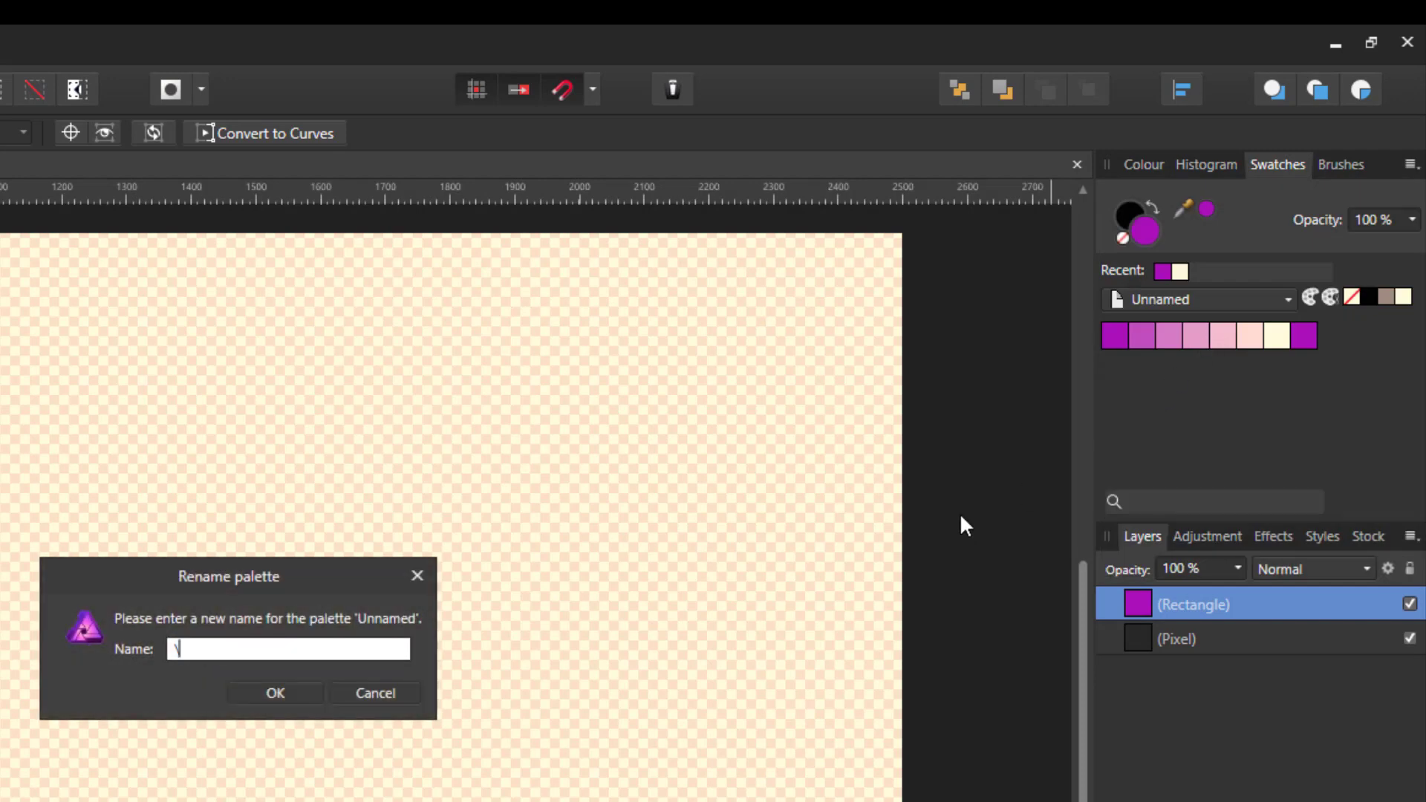
key(BackSpace)
text(Tints)
click(275, 693)
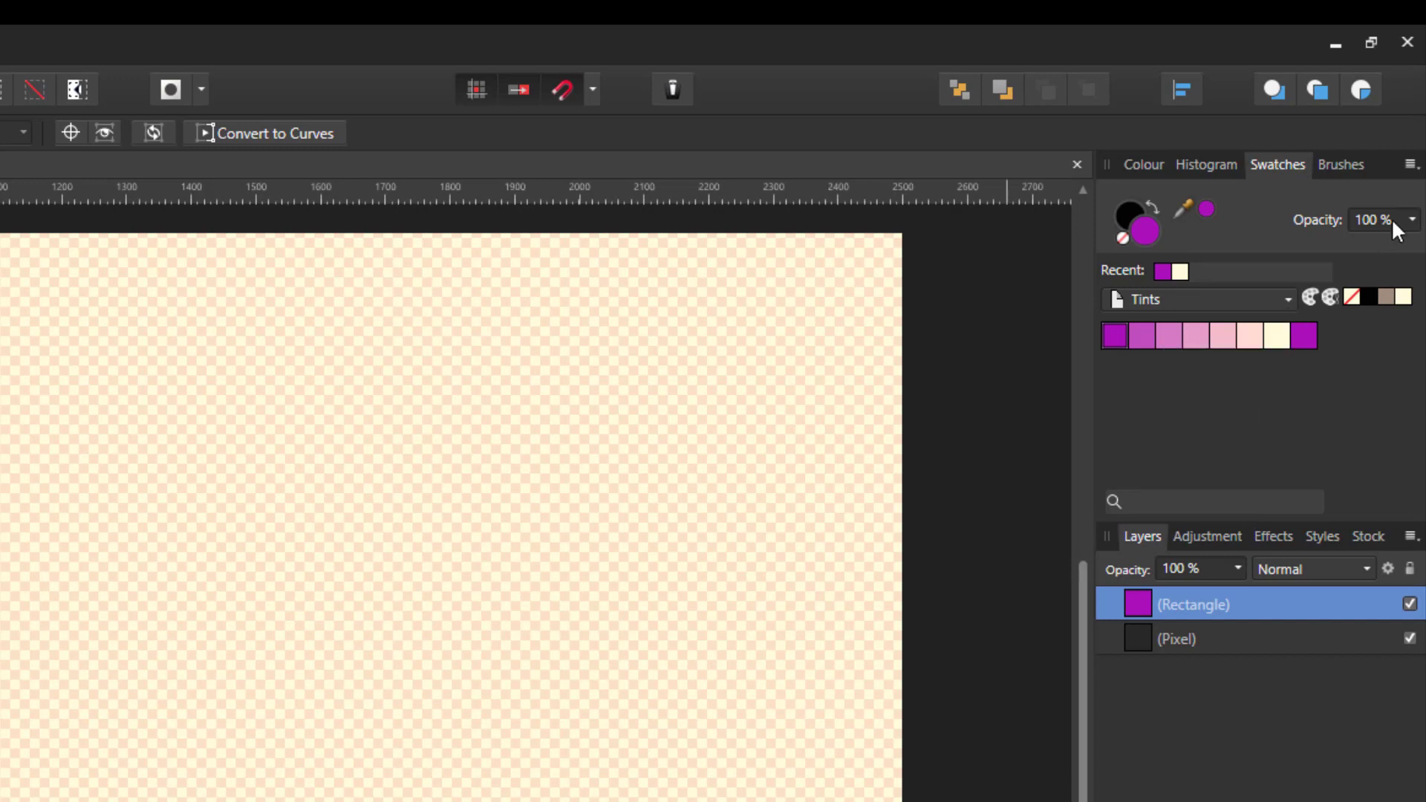
Step: Add a document palette containing the current purple fill and create a Shades colour chord from that swatch
click(1410, 165)
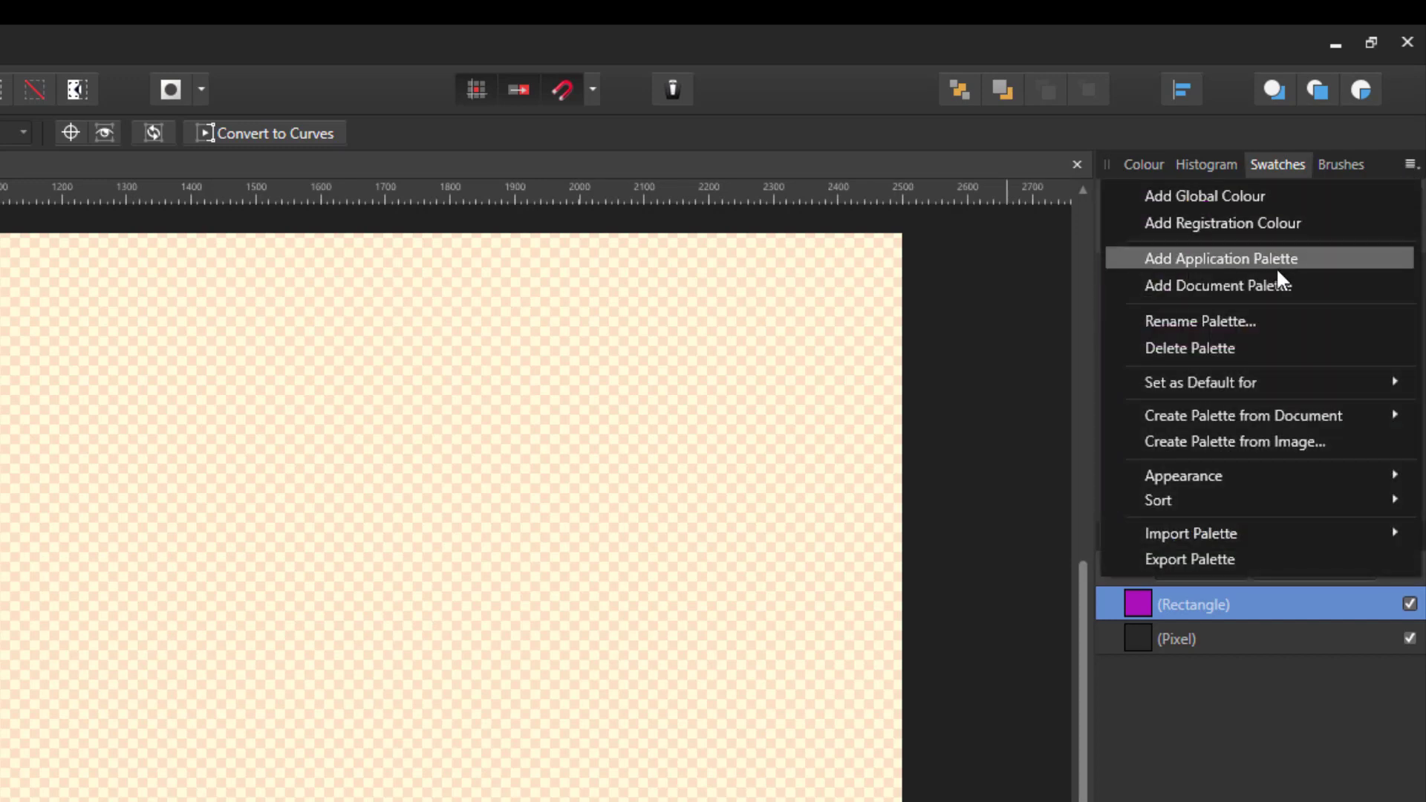
click(1248, 285)
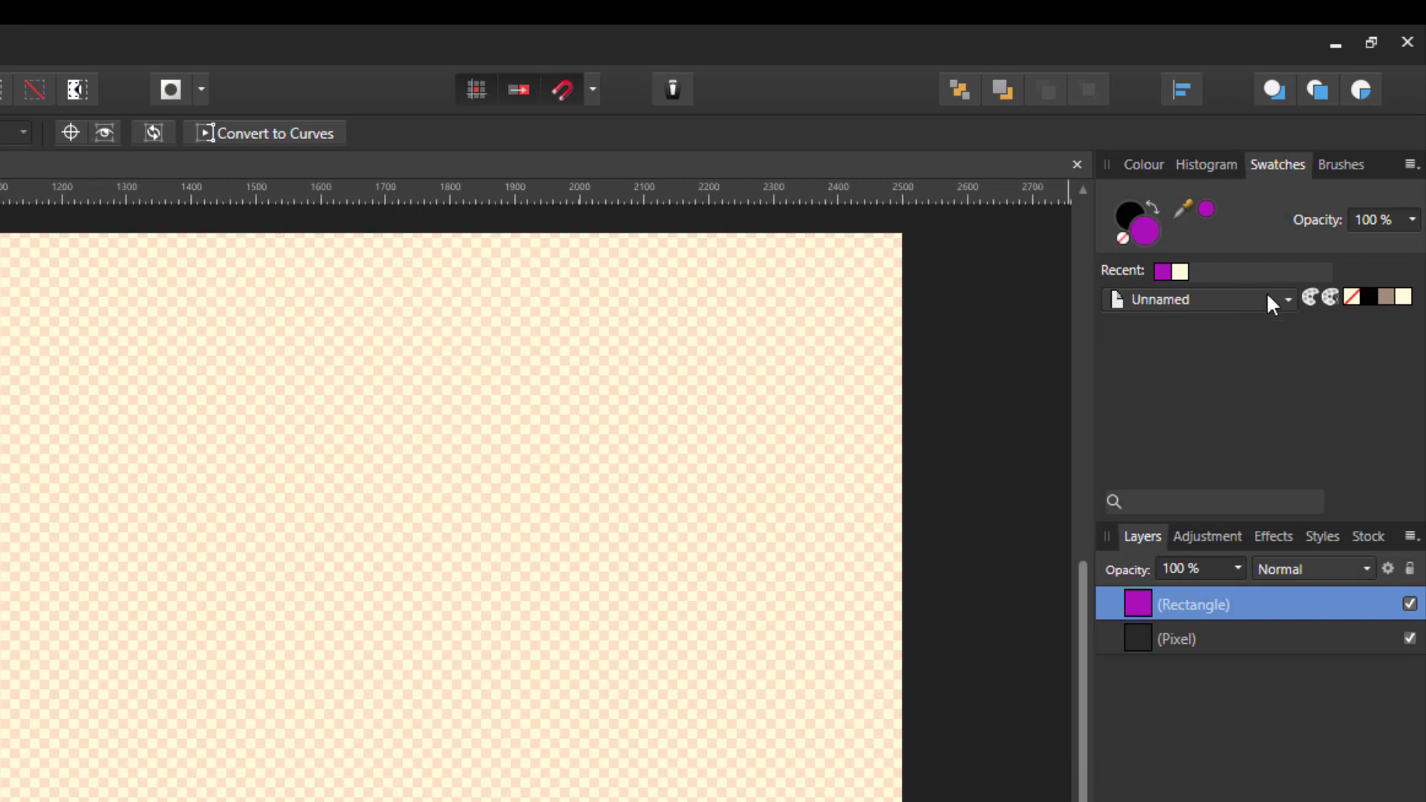
click(1308, 296)
right_click(1114, 336)
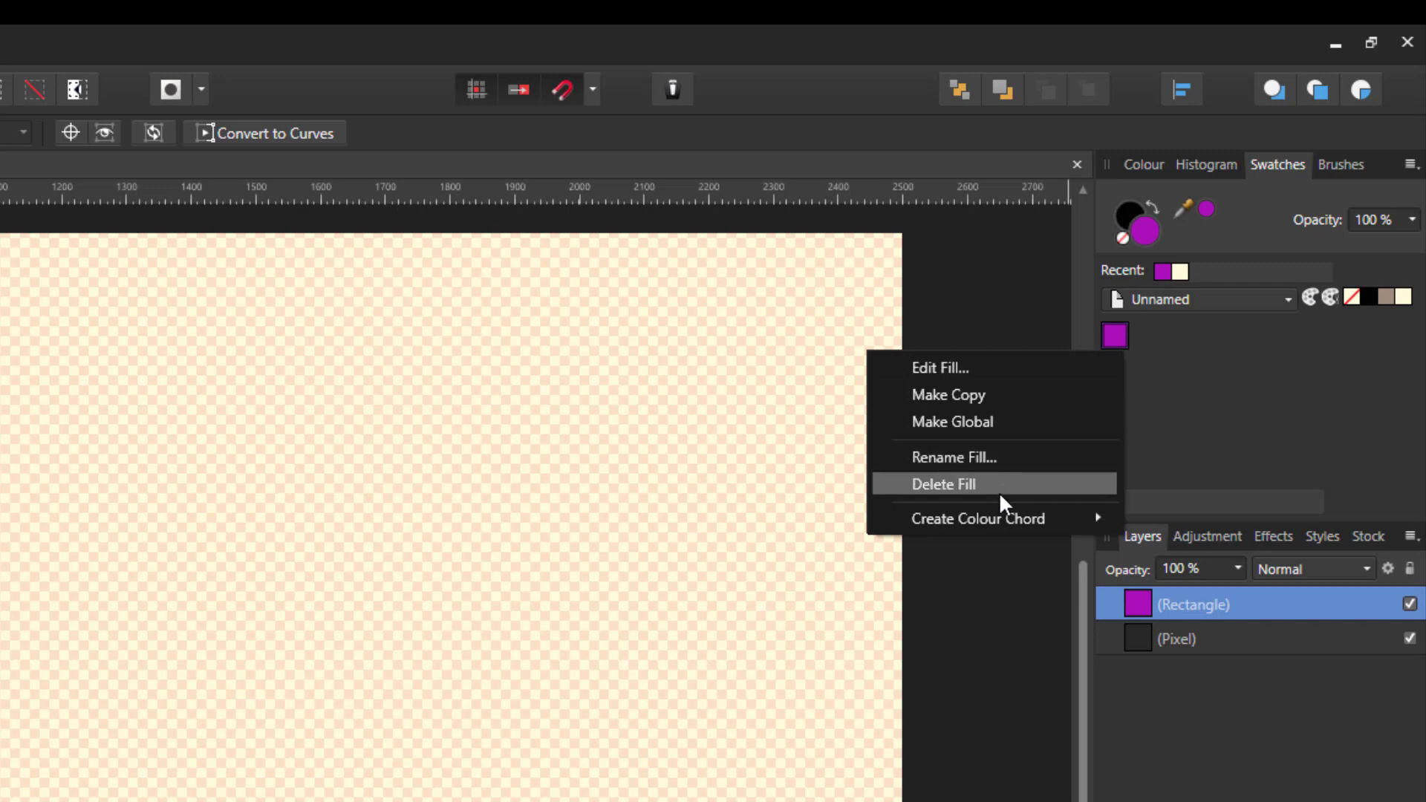
mouse_move(980, 519)
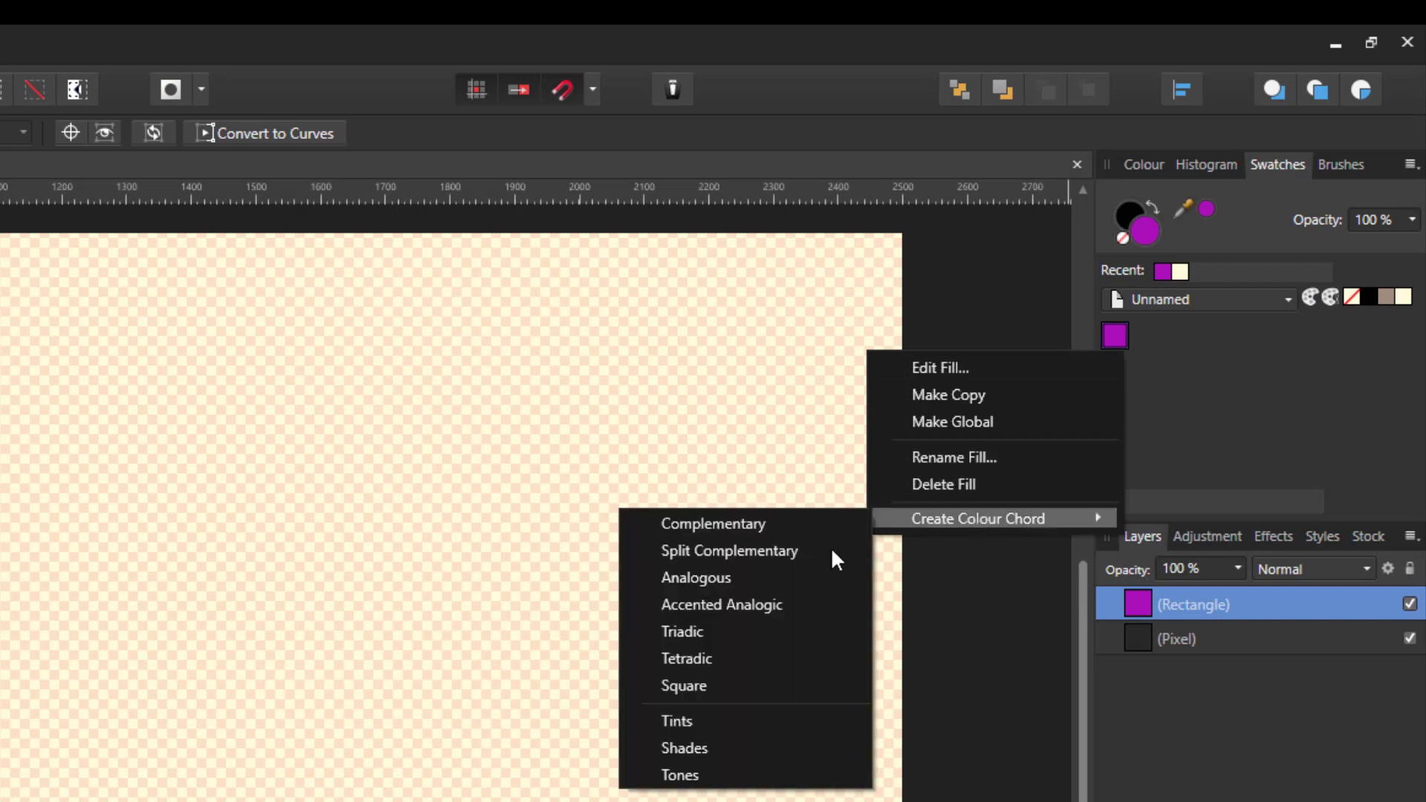
click(676, 745)
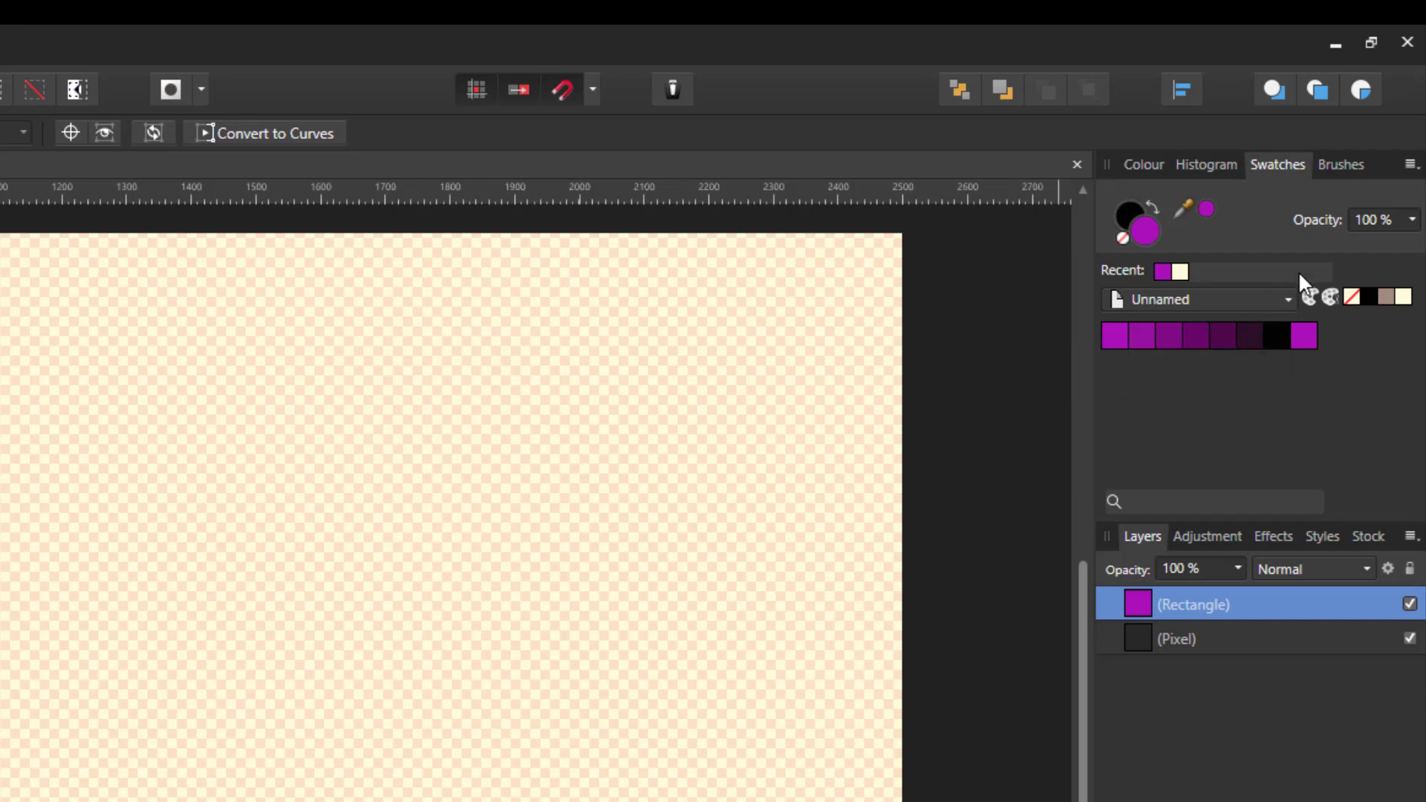
Step: Rename the palette holding the purple shades as shades
click(1410, 164)
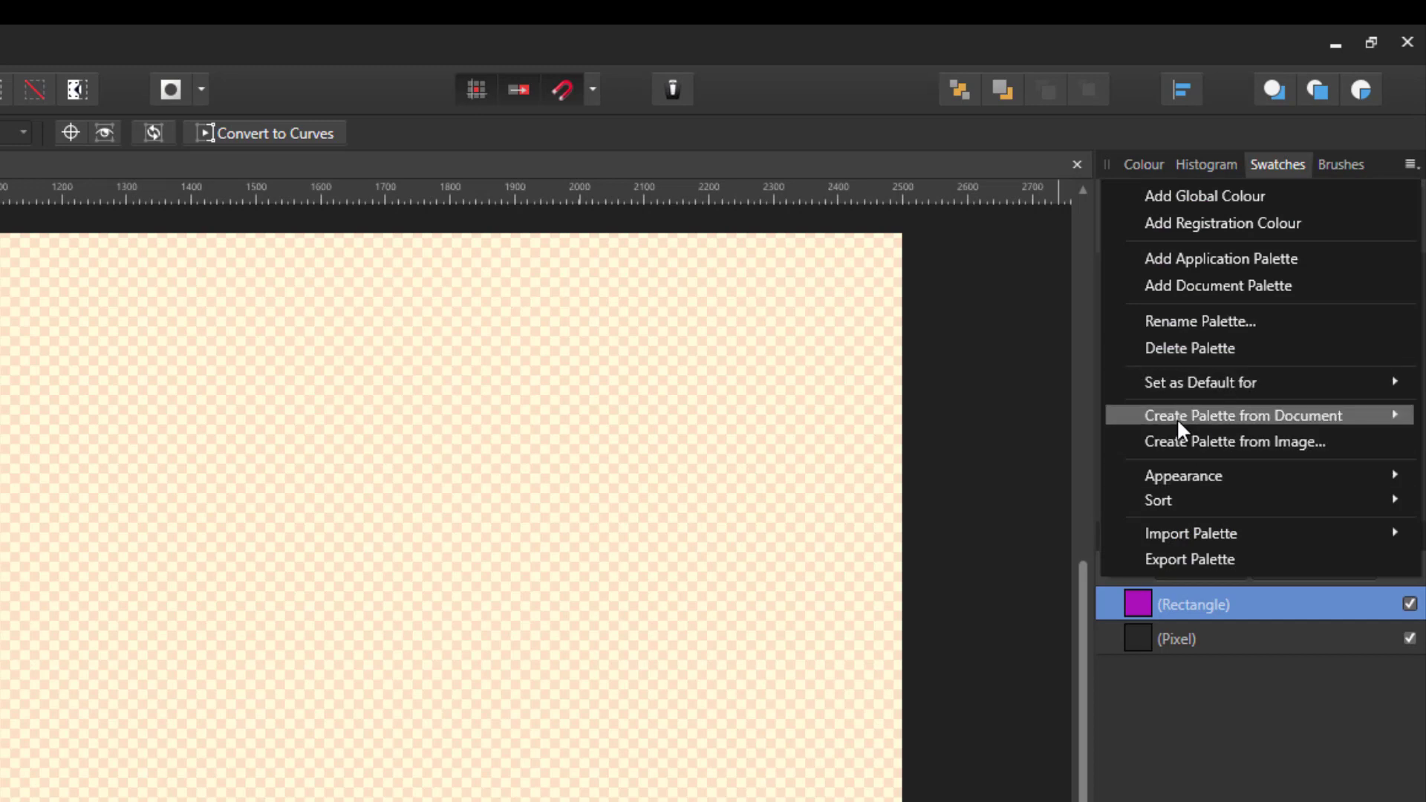
mouse_move(1170, 405)
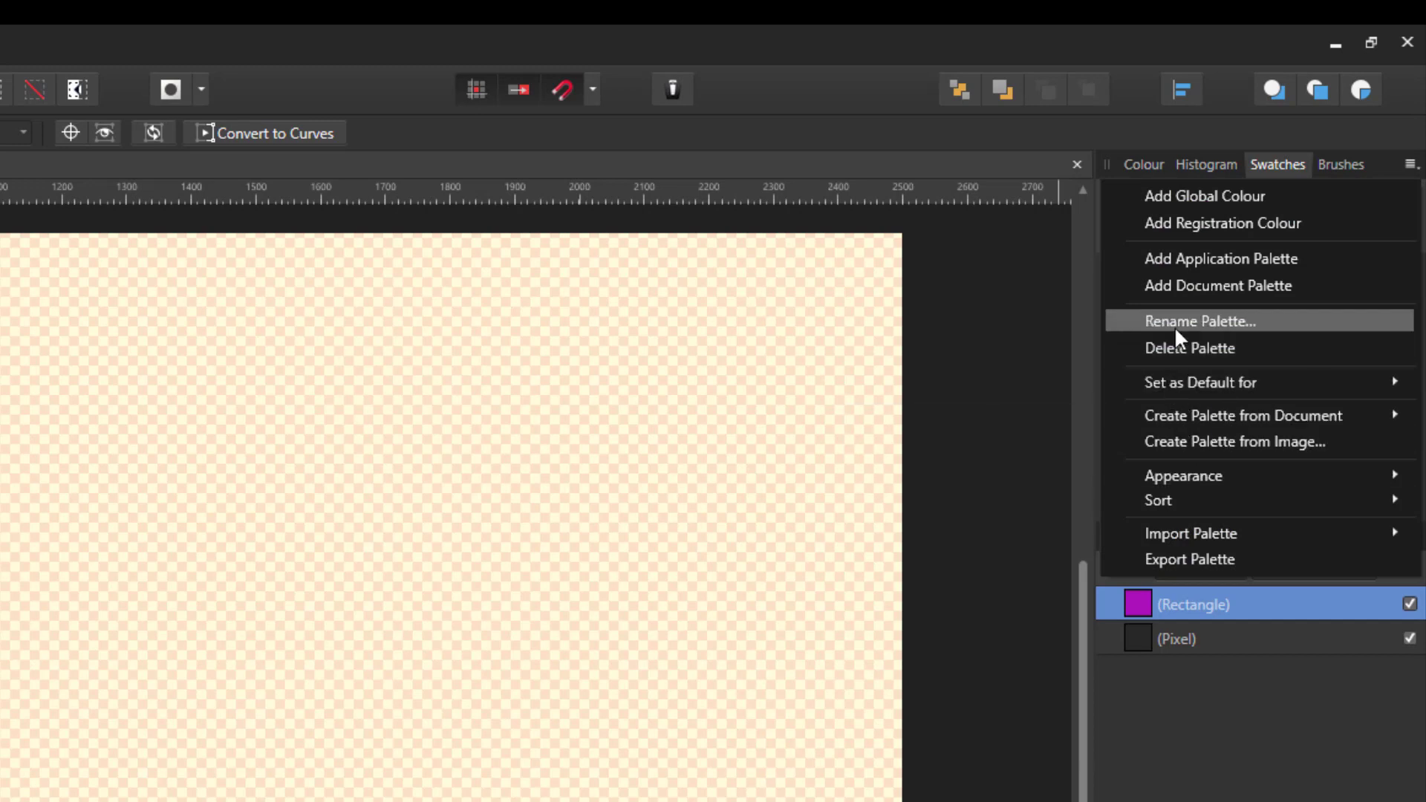
click(1175, 324)
text(shades)
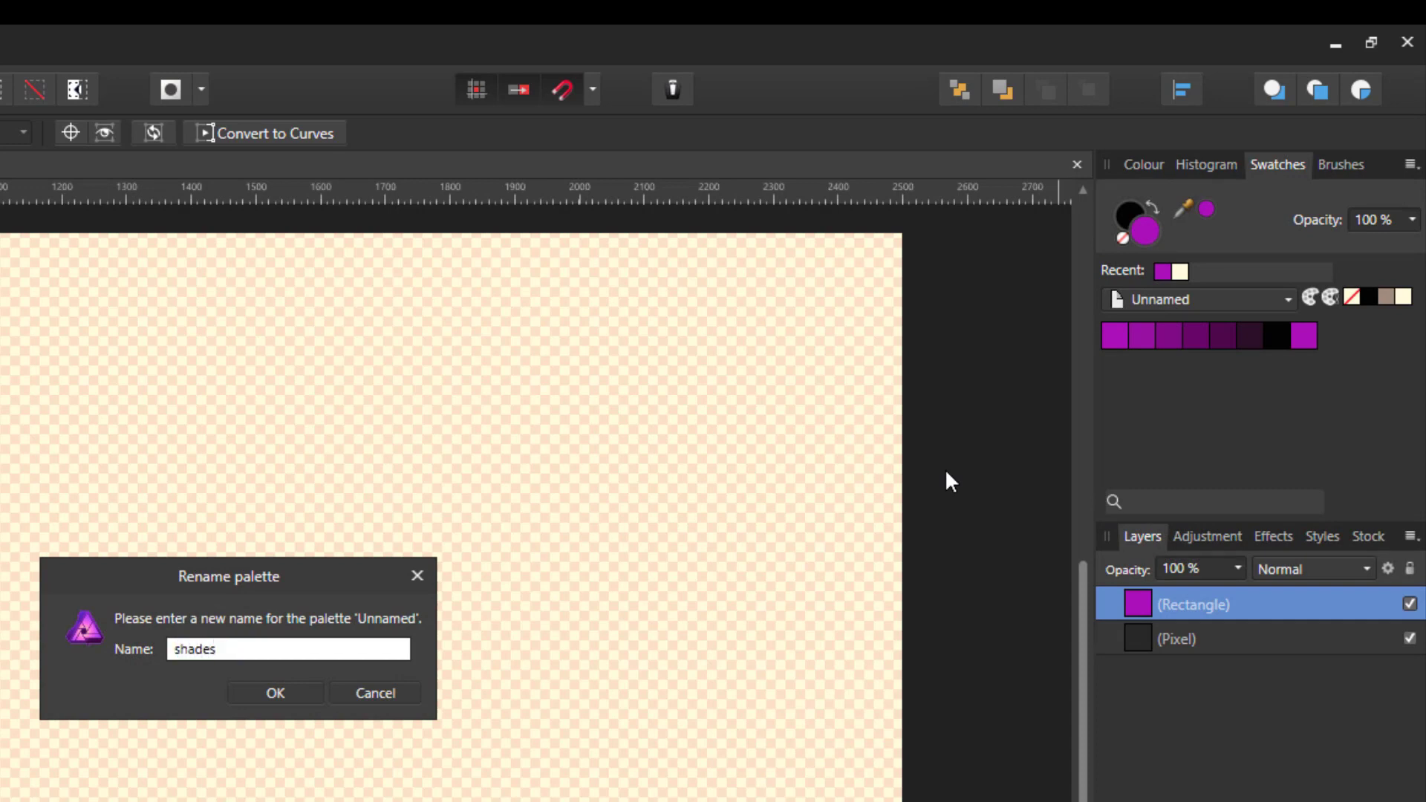
click(276, 693)
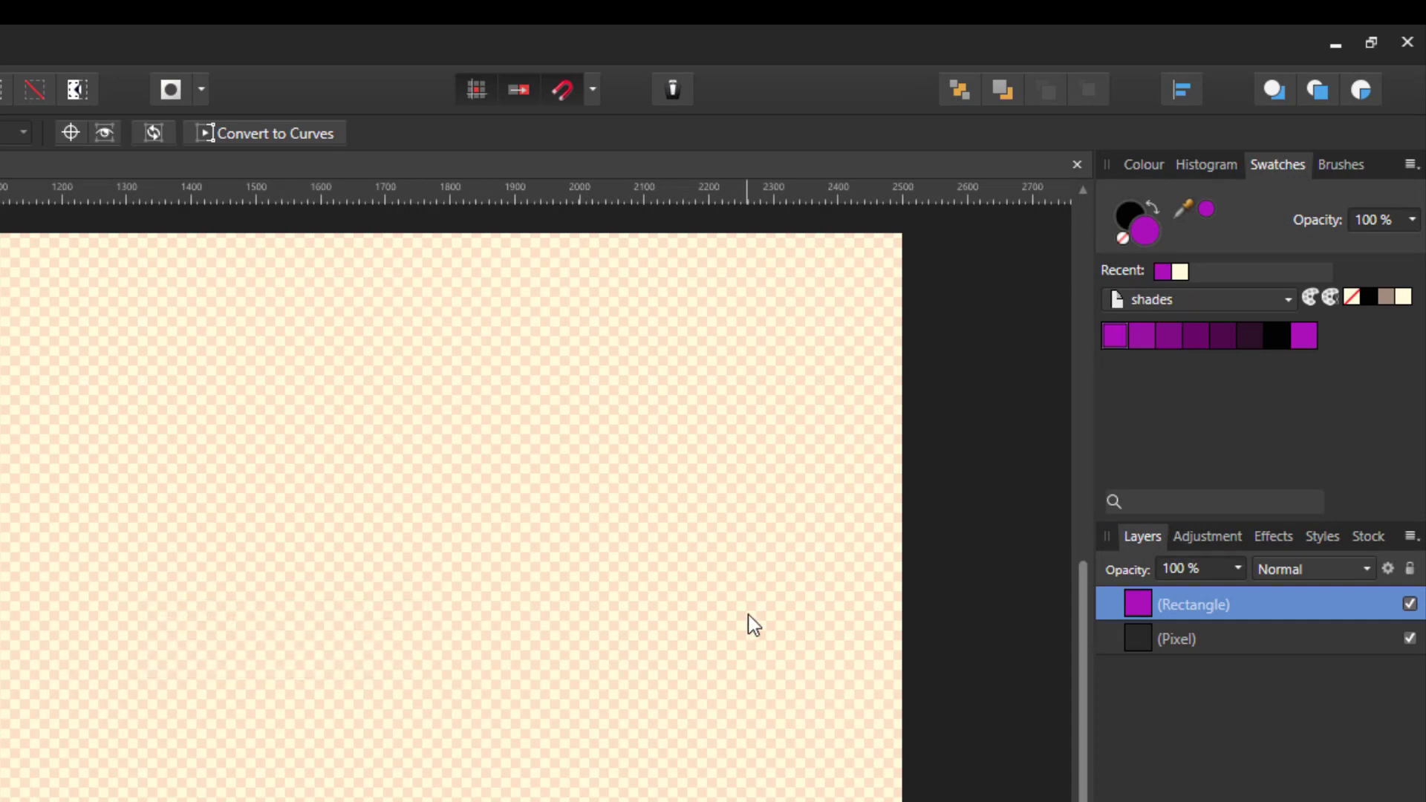
Step: Add a document palette containing the current purple fill and create a Tones colour chord from that swatch
click(1410, 164)
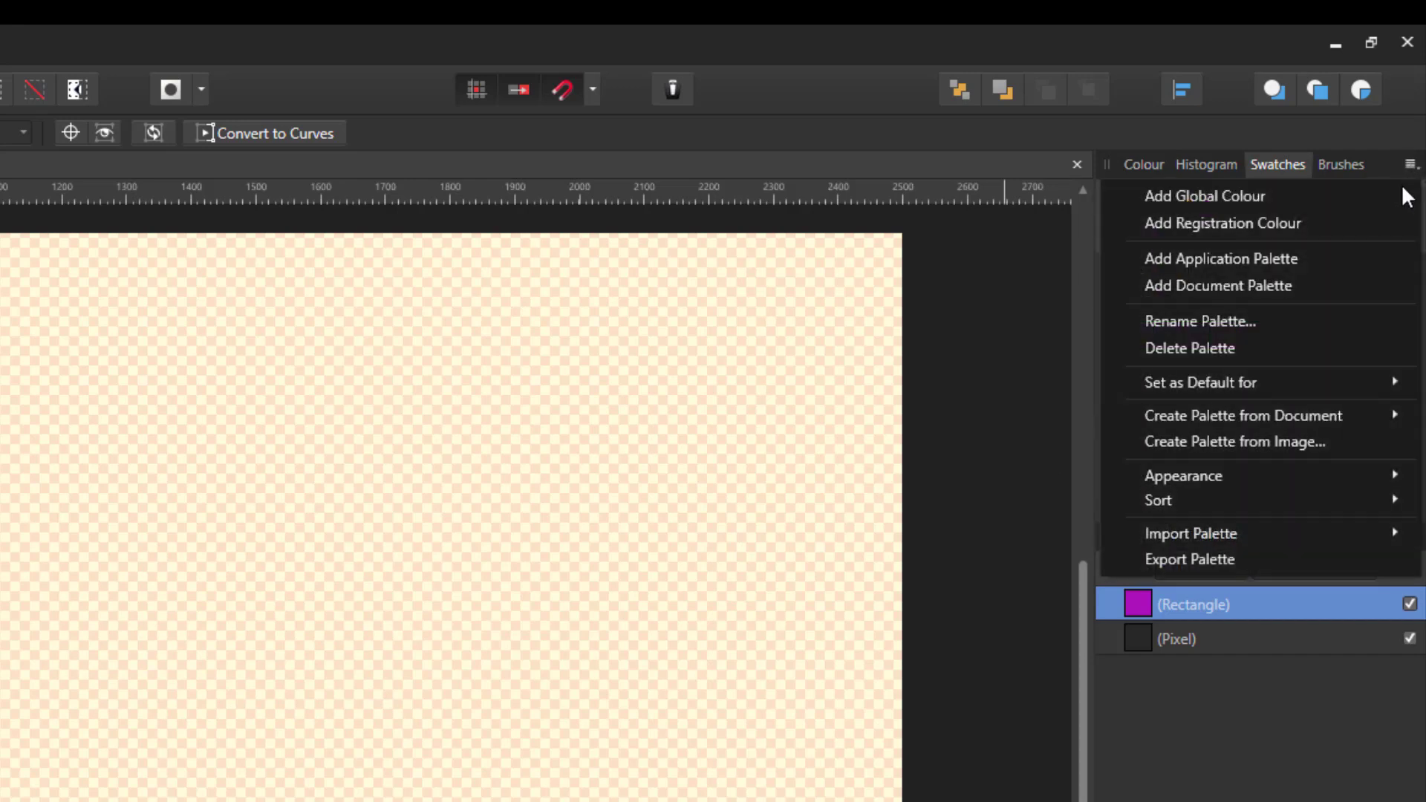
click(1242, 287)
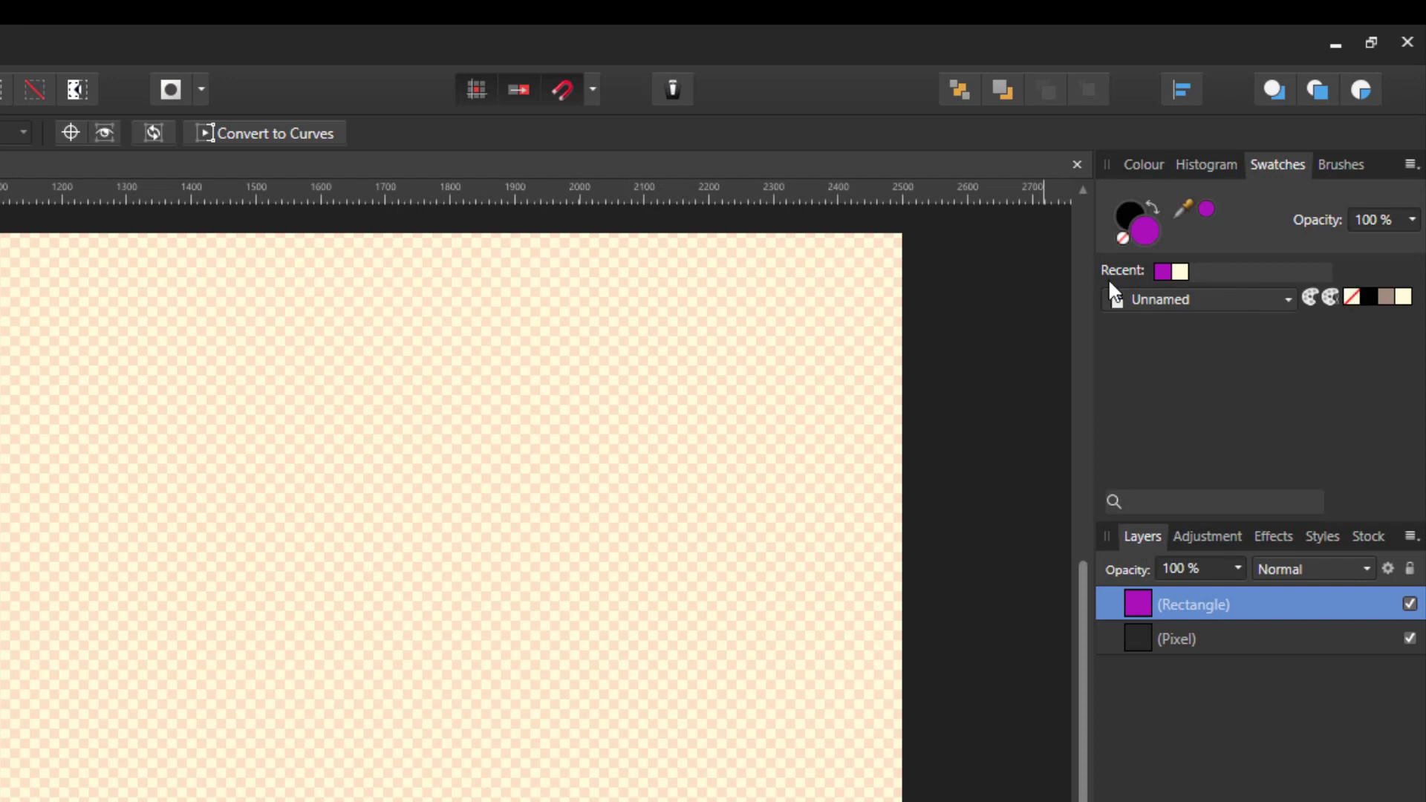
click(1305, 301)
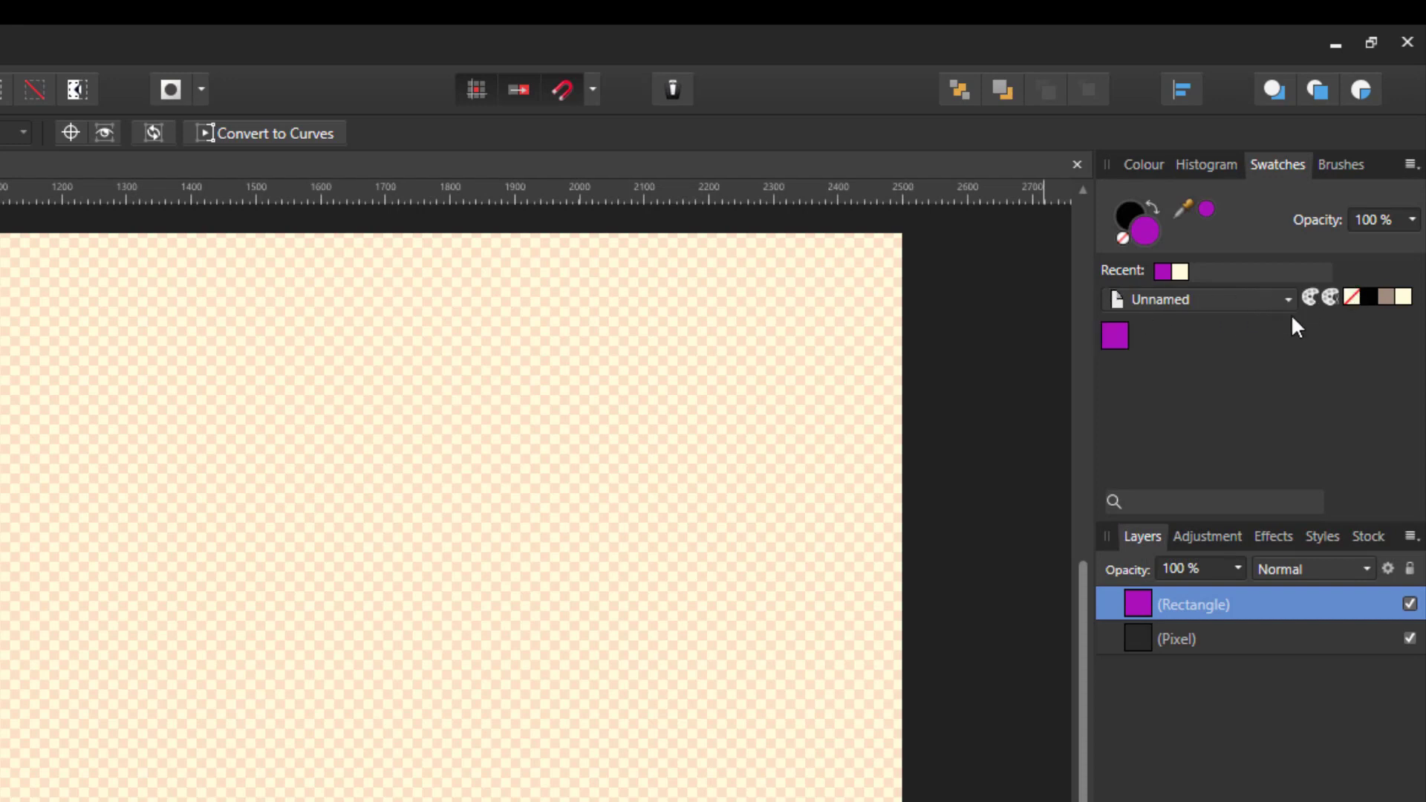
right_click(1115, 340)
mouse_move(1025, 520)
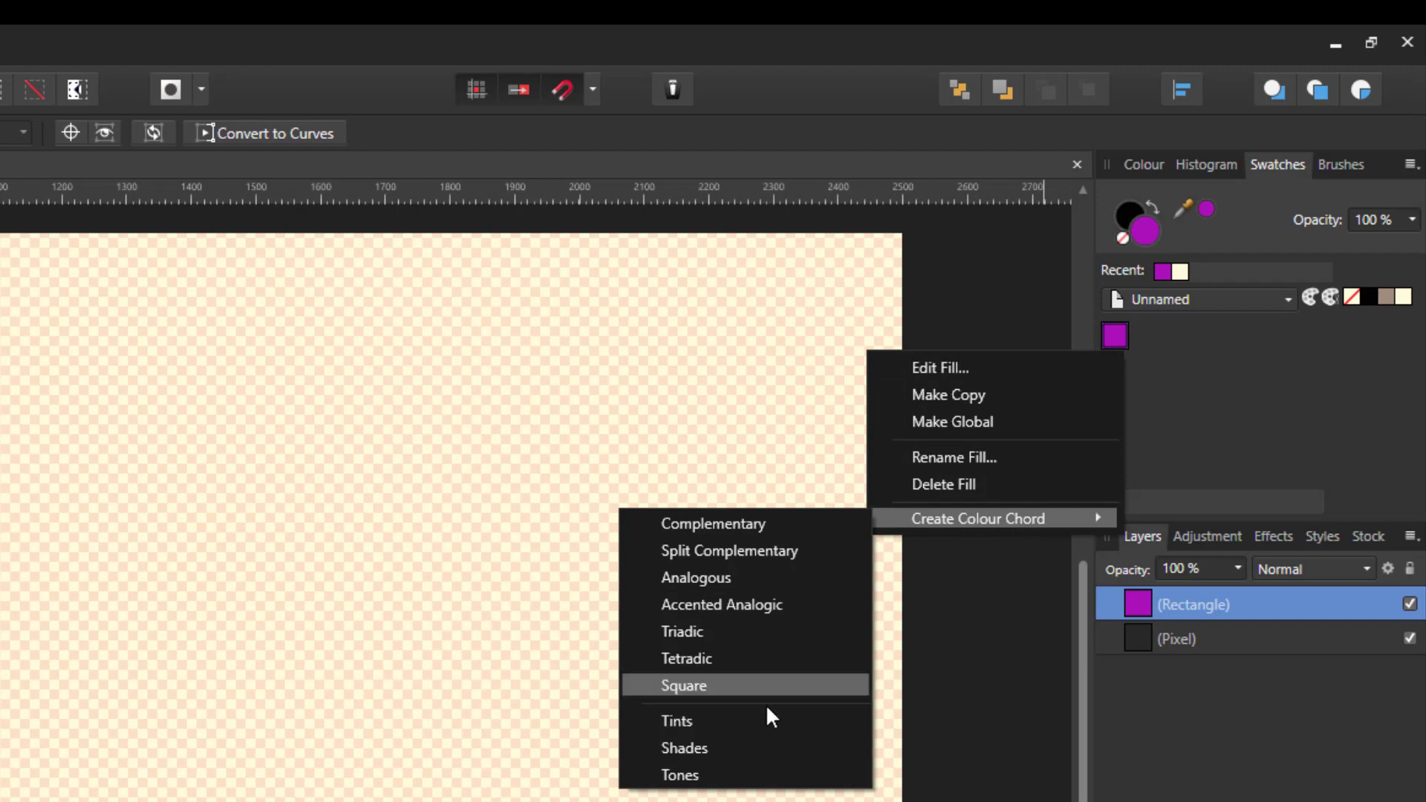
click(687, 776)
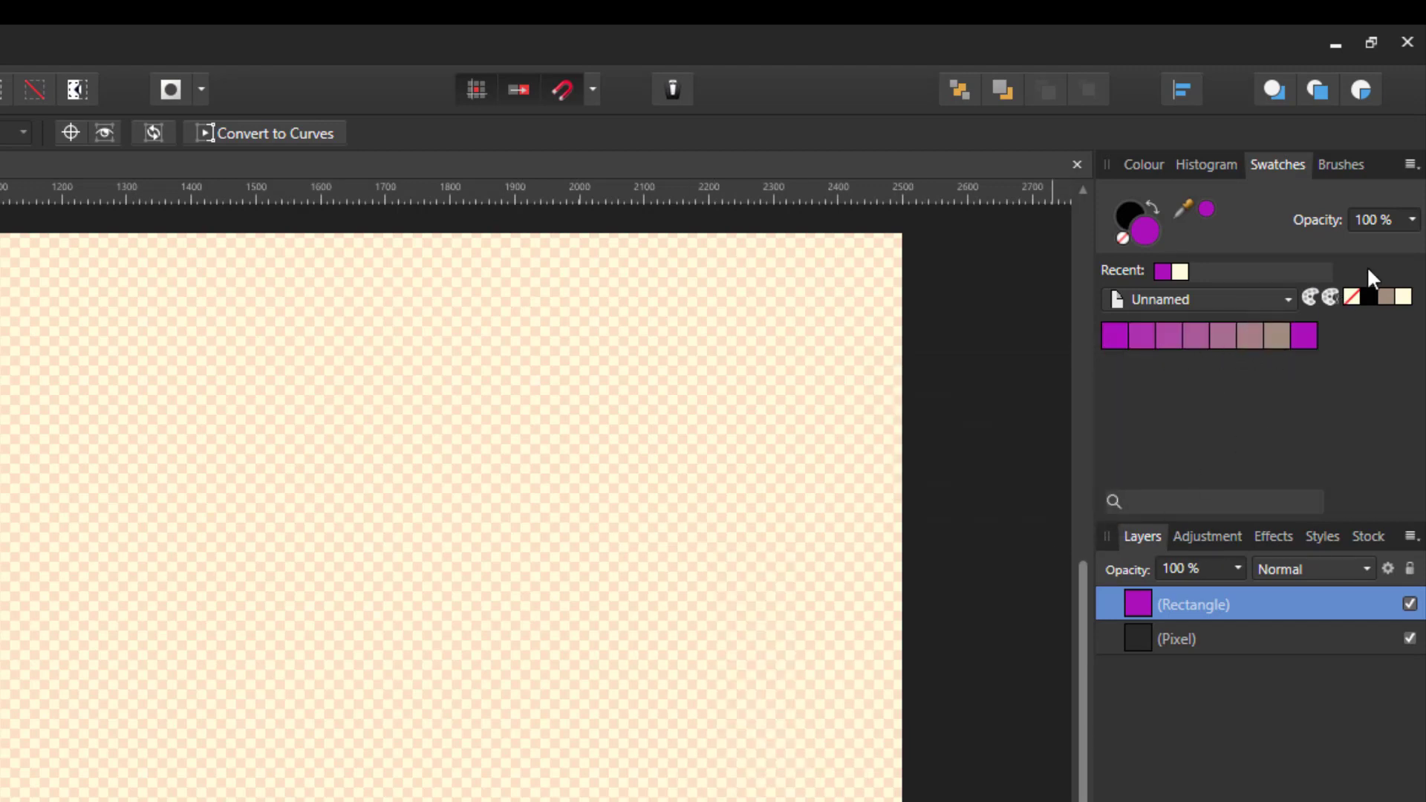
Step: Rename the palette holding the purple tones as tones
click(1409, 164)
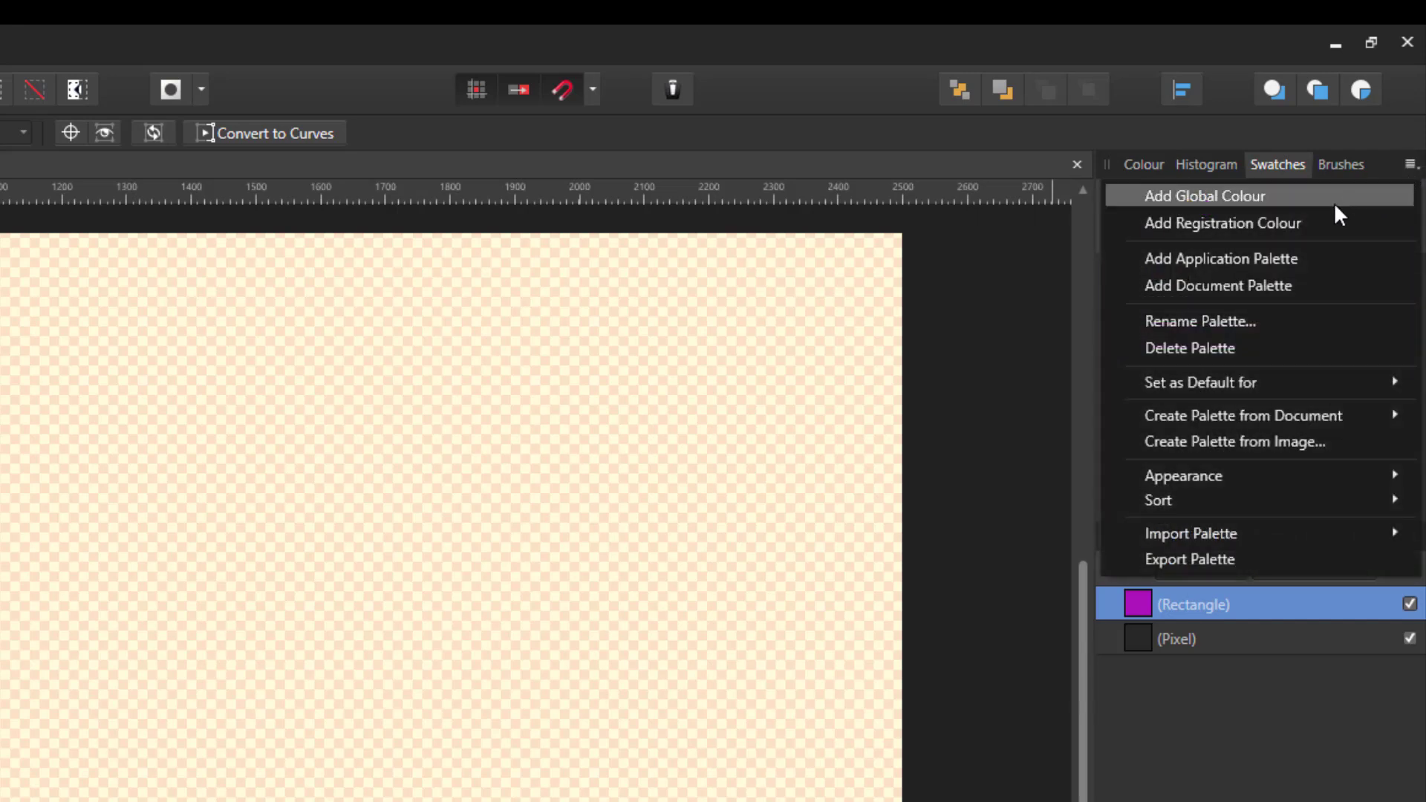
click(1237, 321)
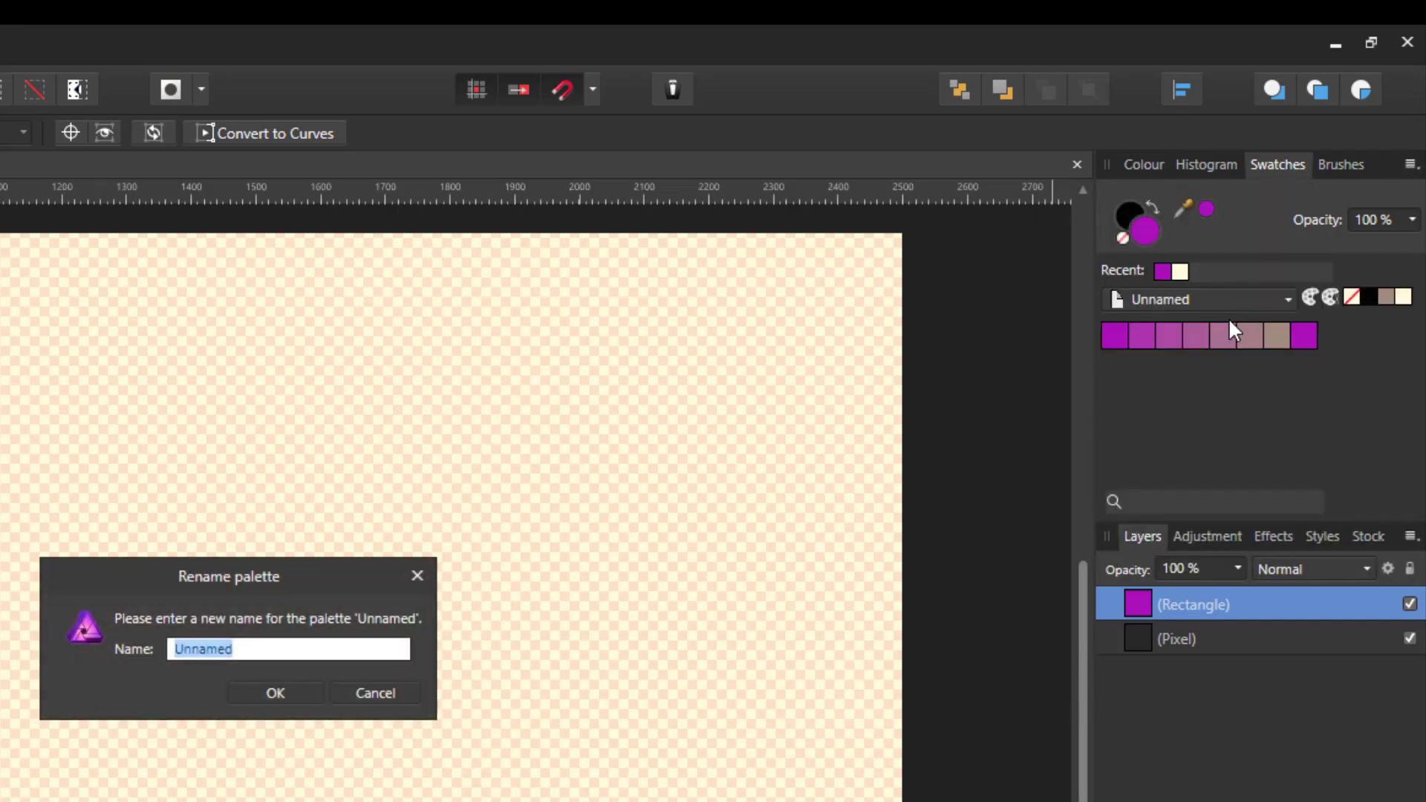
text(tones)
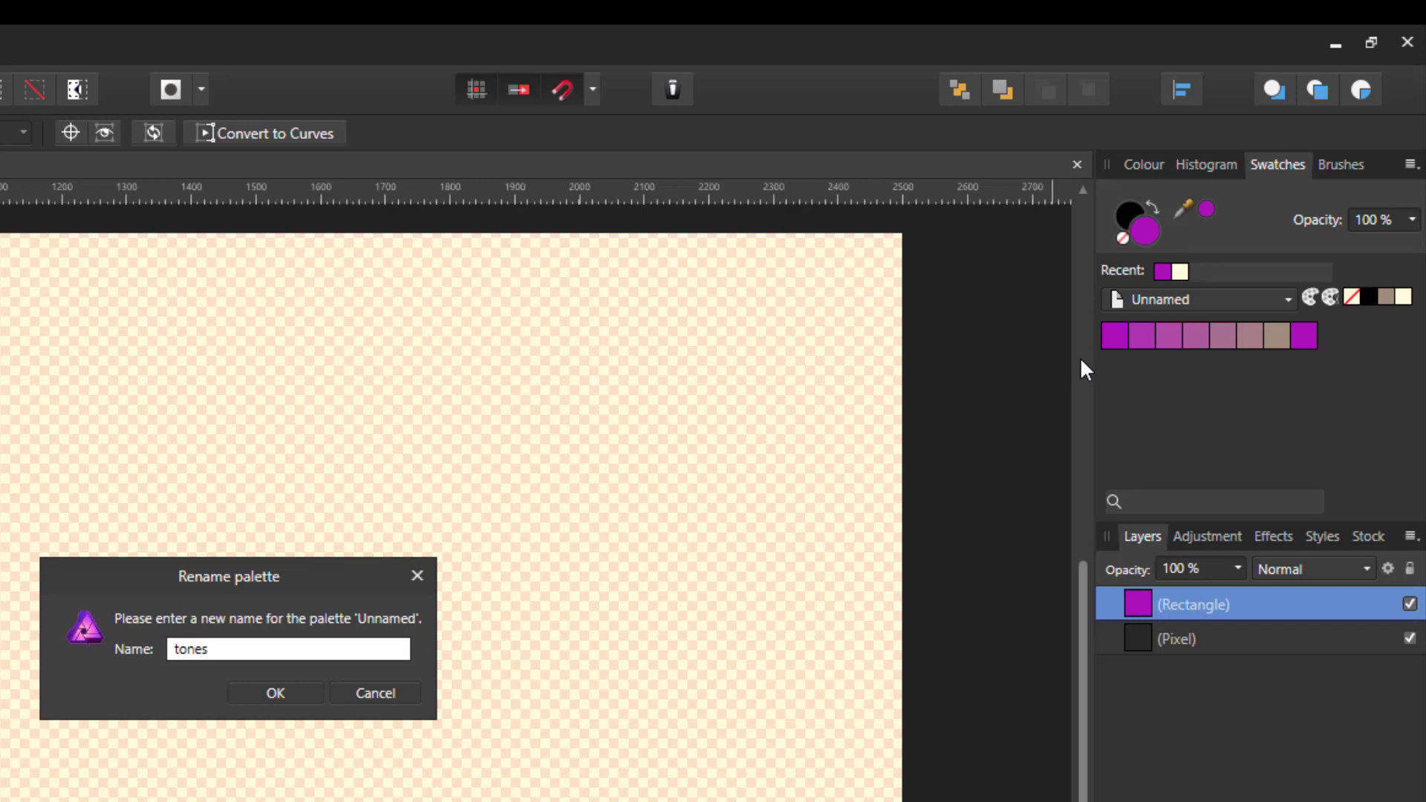
click(274, 693)
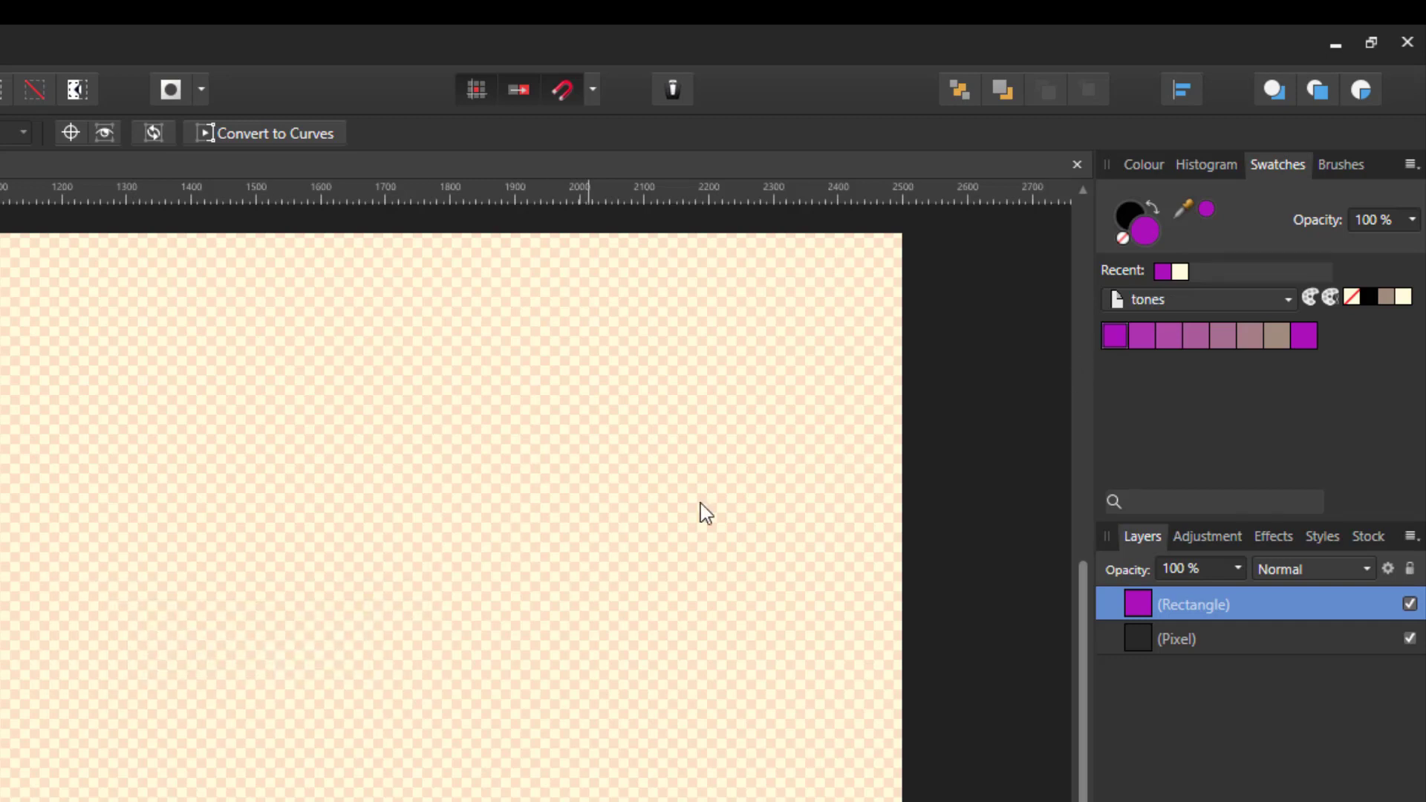
Step: Review the document palettes one after another: Complimentry, Analogous, Tints, shades and tones
click(1289, 299)
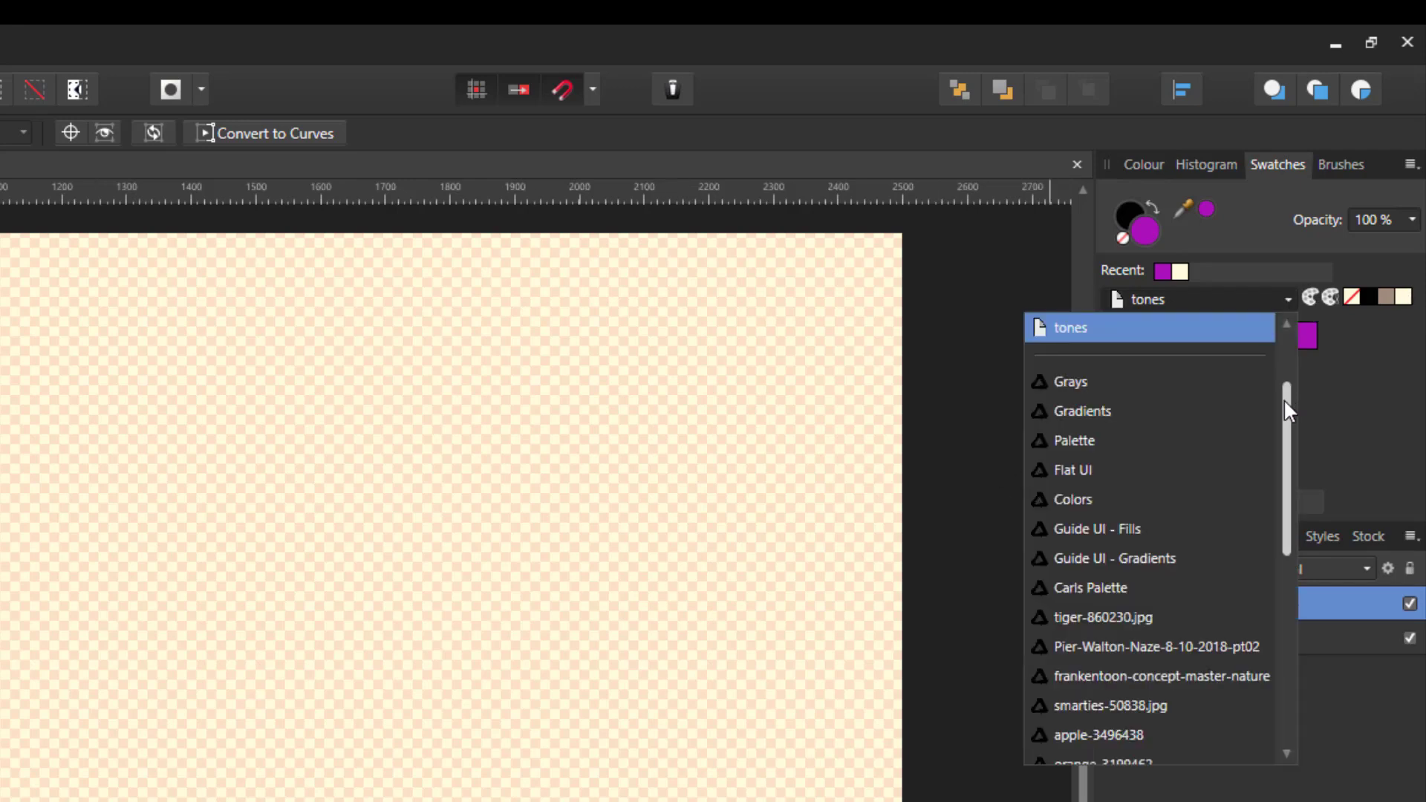
drag(1283, 398, 1293, 322)
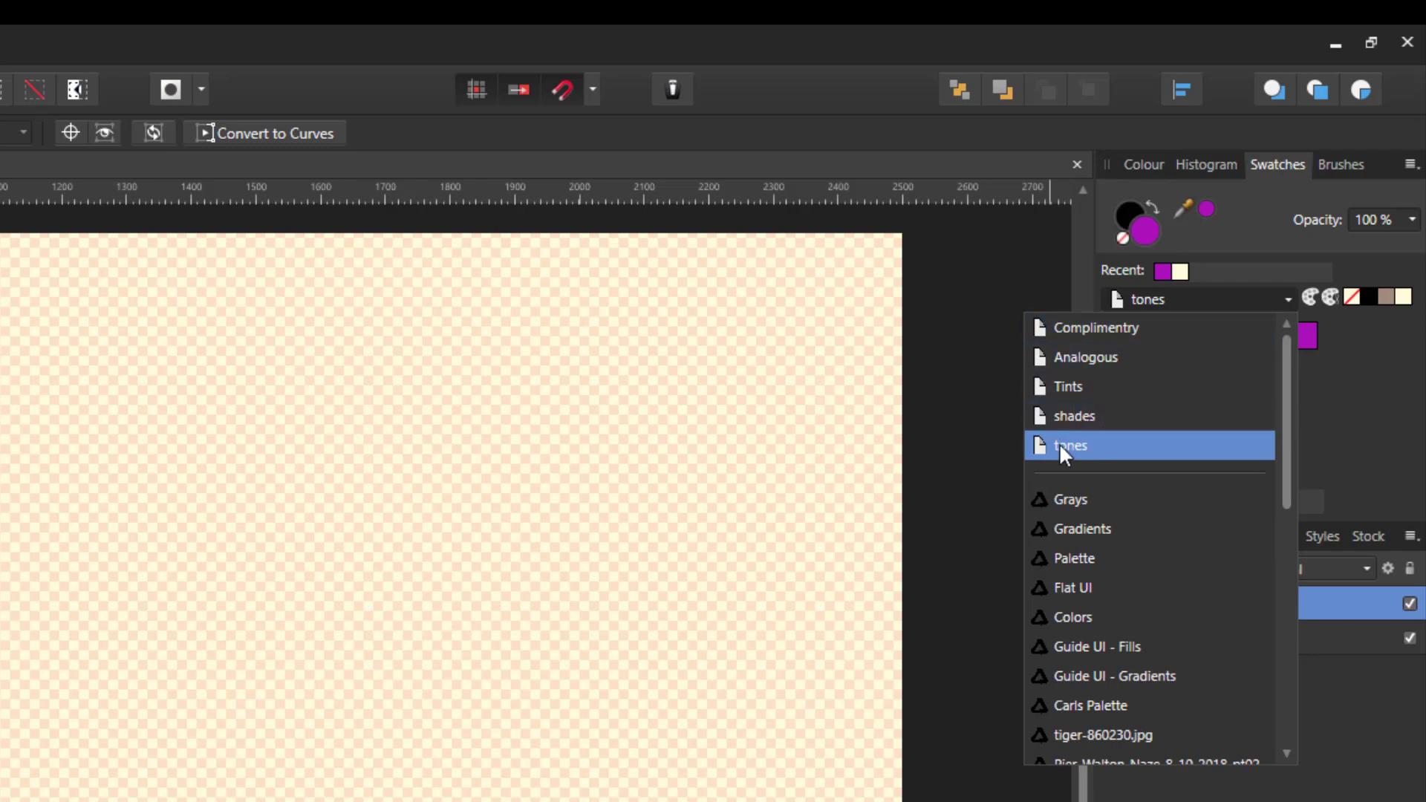
click(1112, 330)
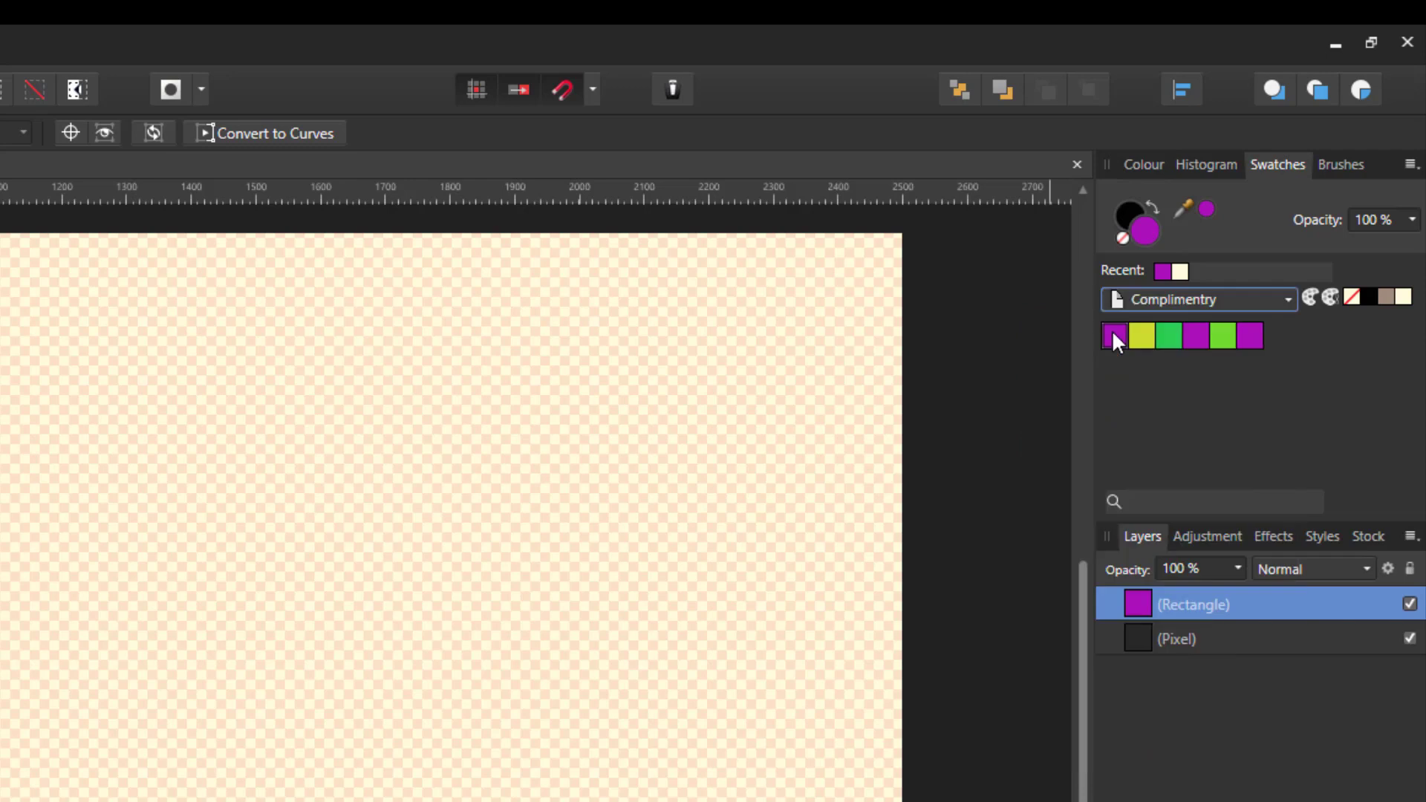
click(1289, 300)
click(1184, 360)
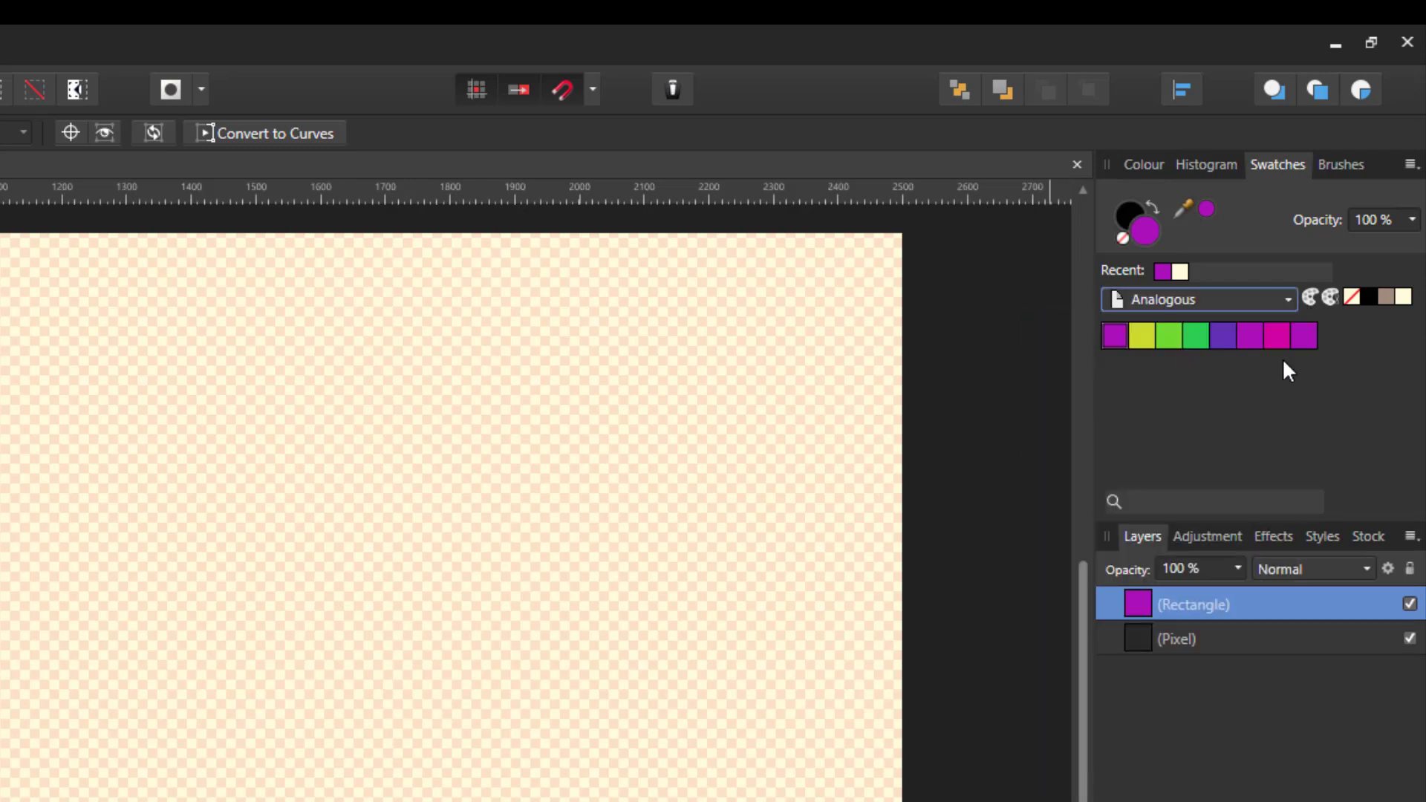
click(1289, 302)
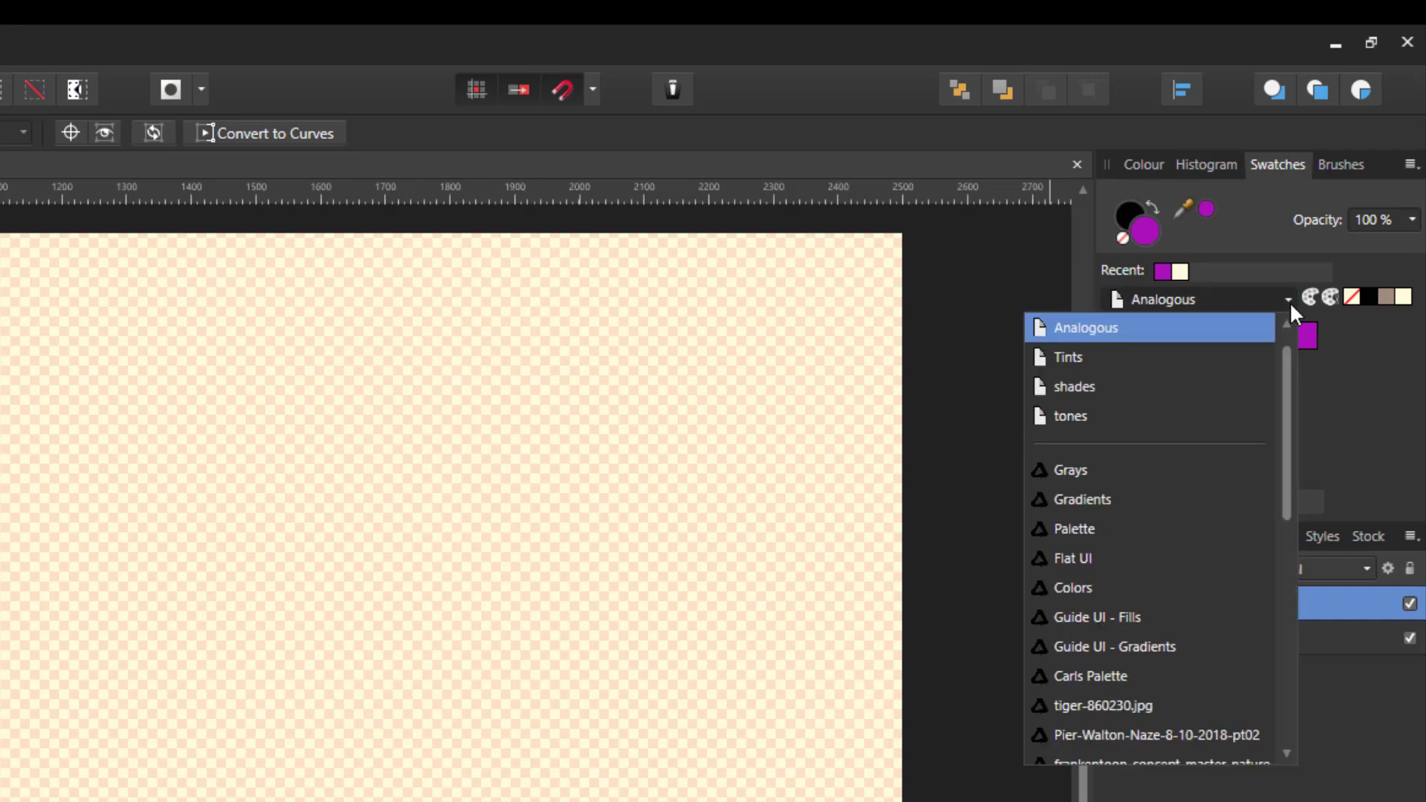
click(1164, 358)
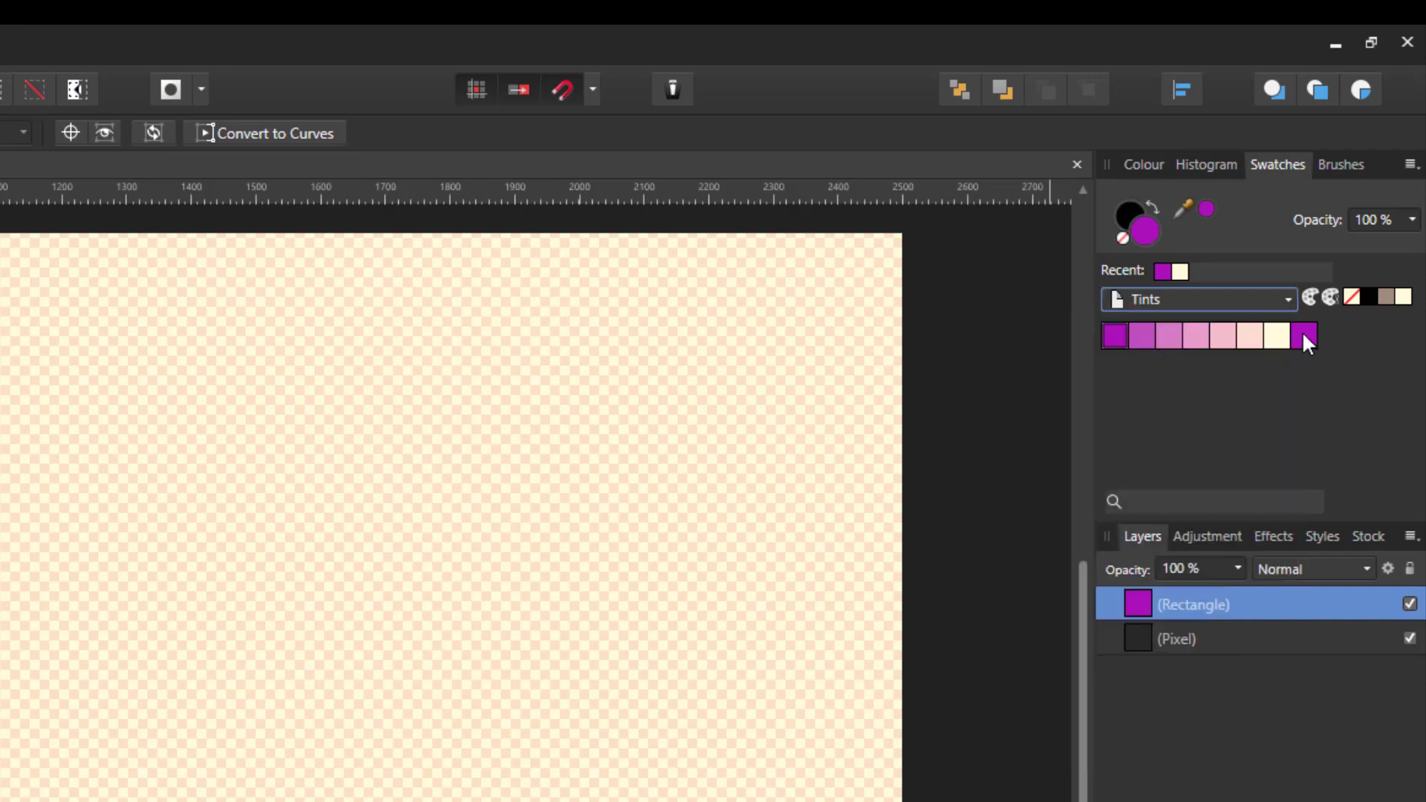
click(1289, 300)
click(1178, 363)
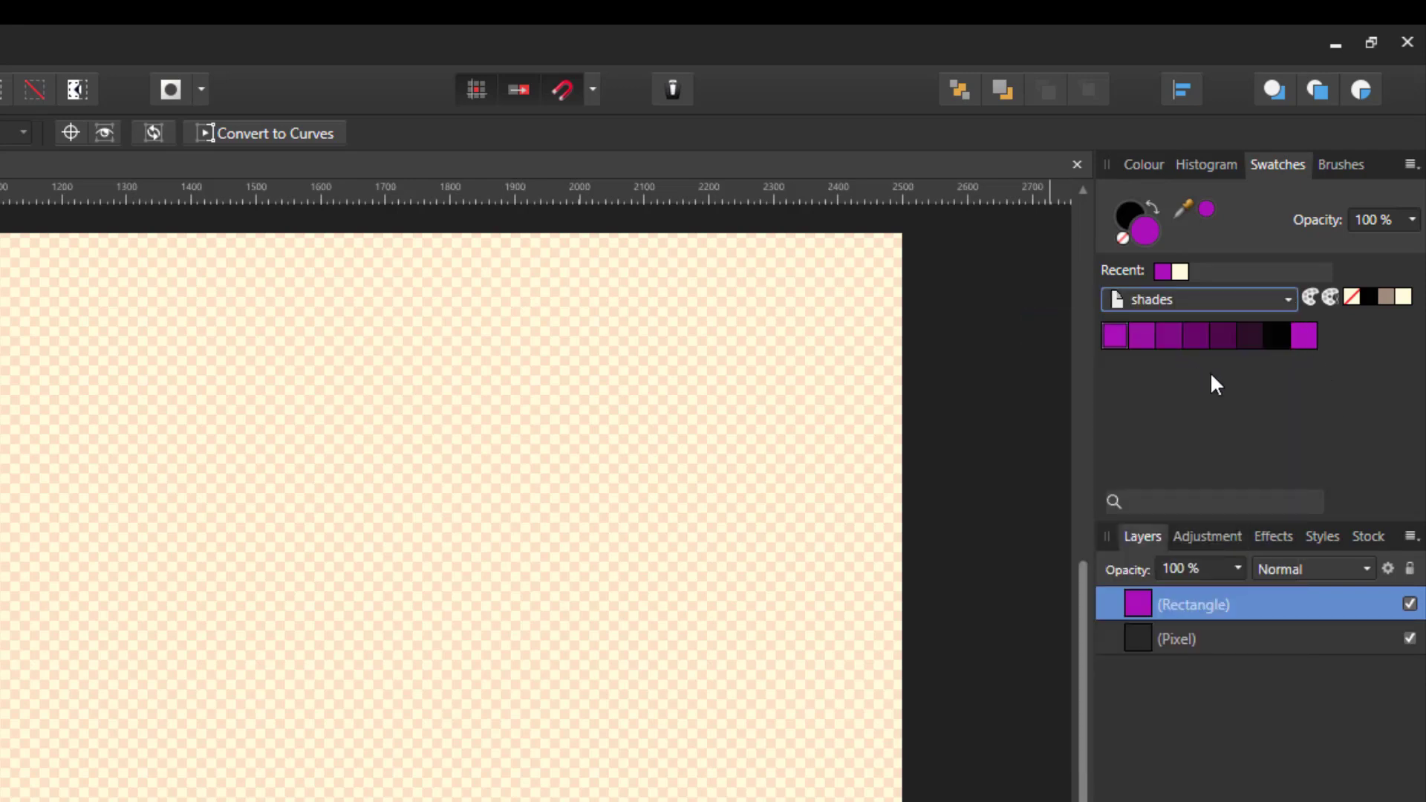
click(1292, 304)
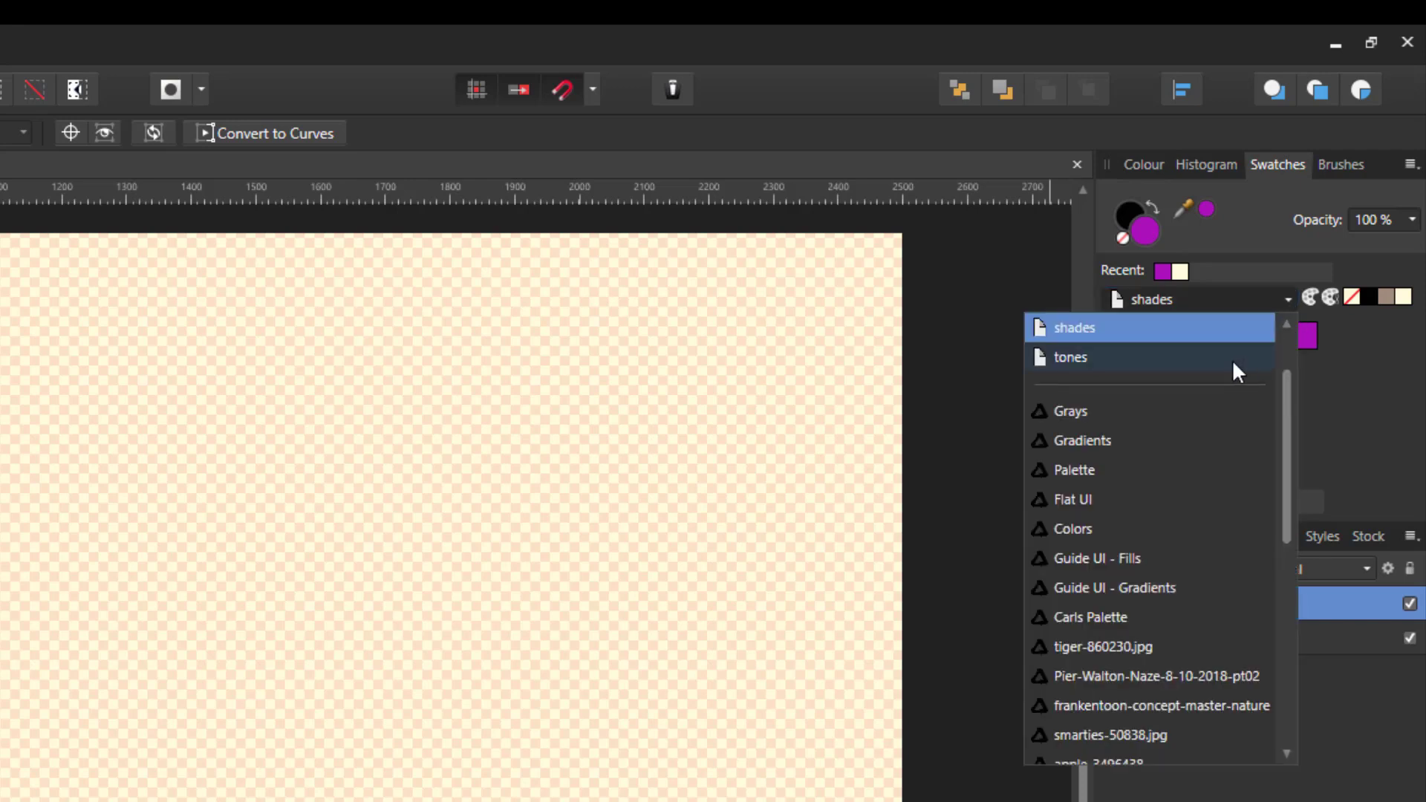
click(1233, 360)
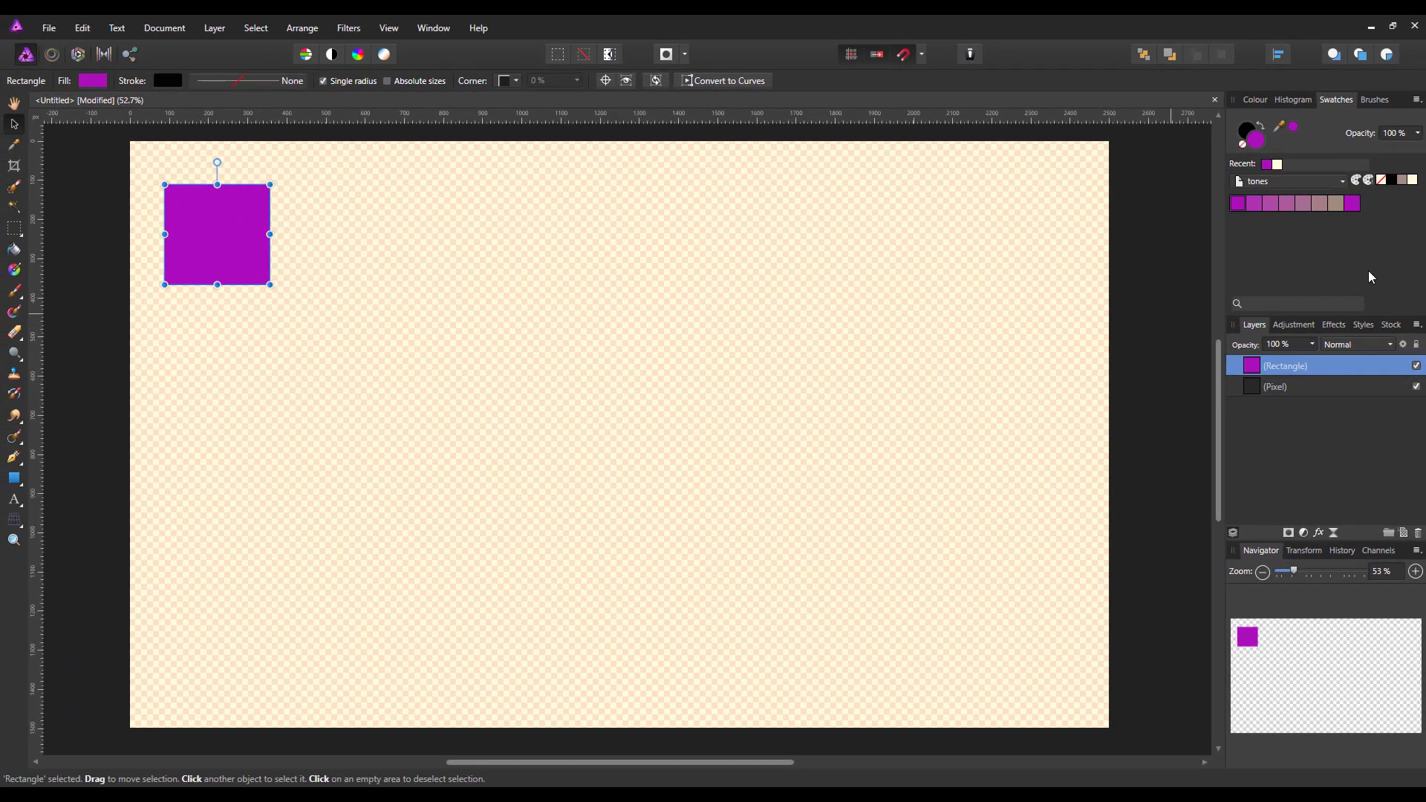
click(1344, 183)
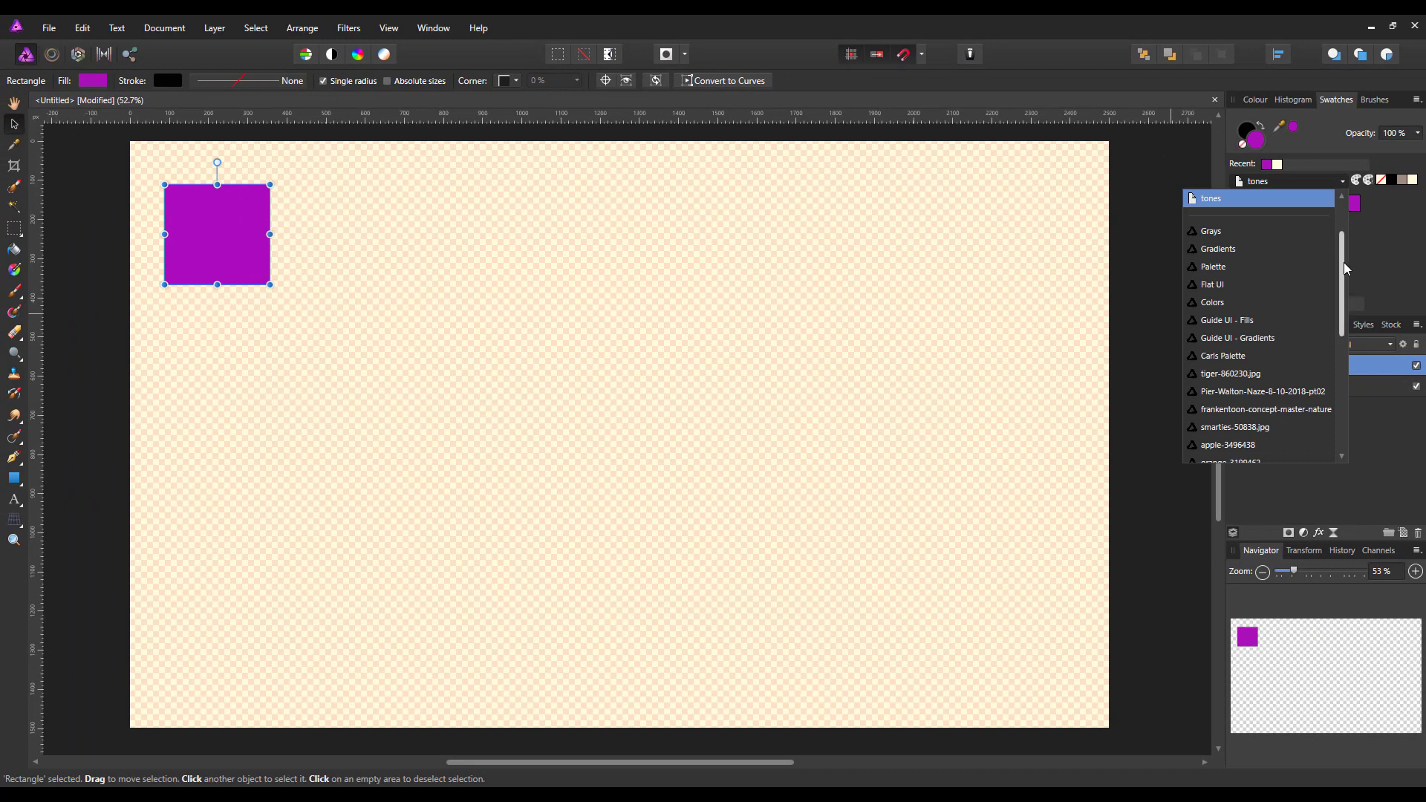
scroll(1344, 250, up, 2)
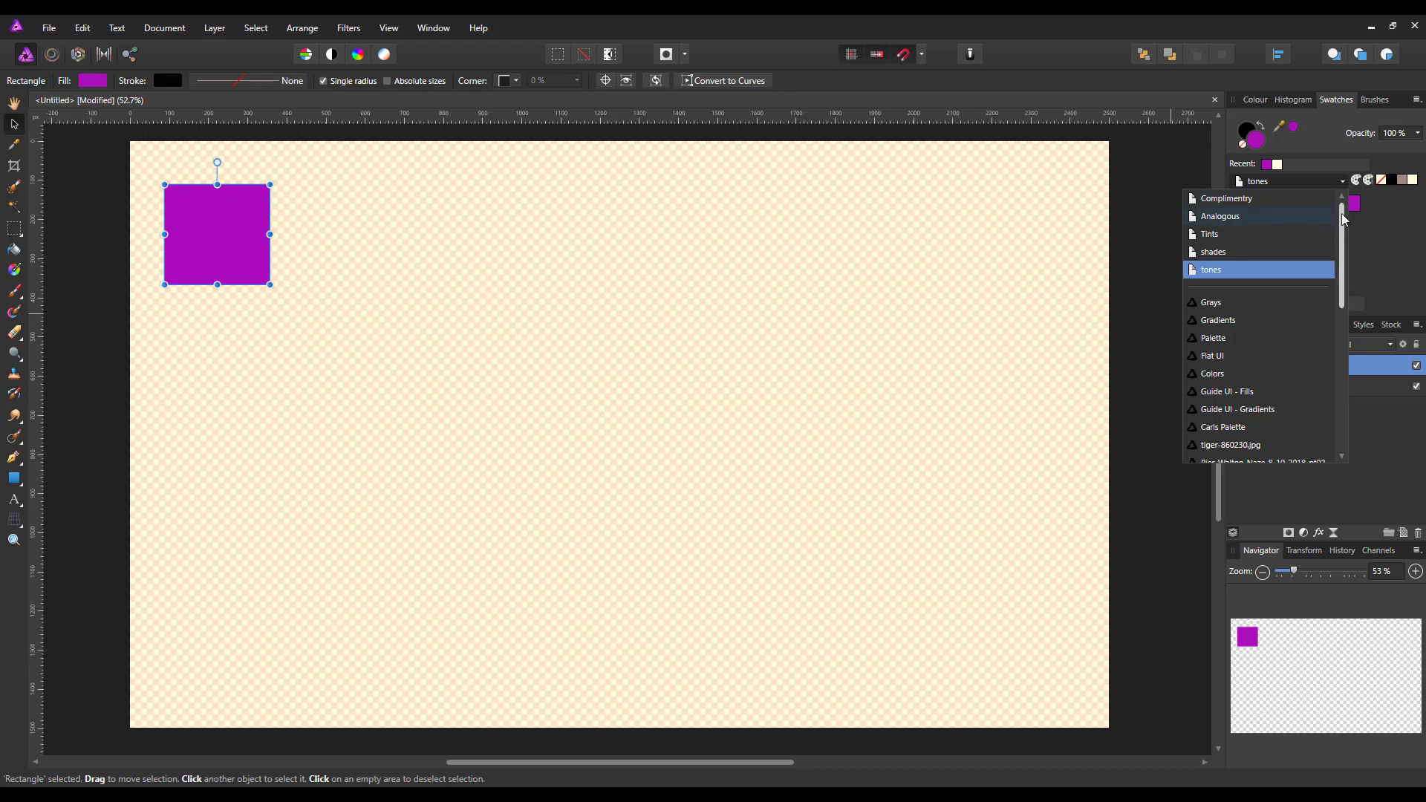
click(1376, 220)
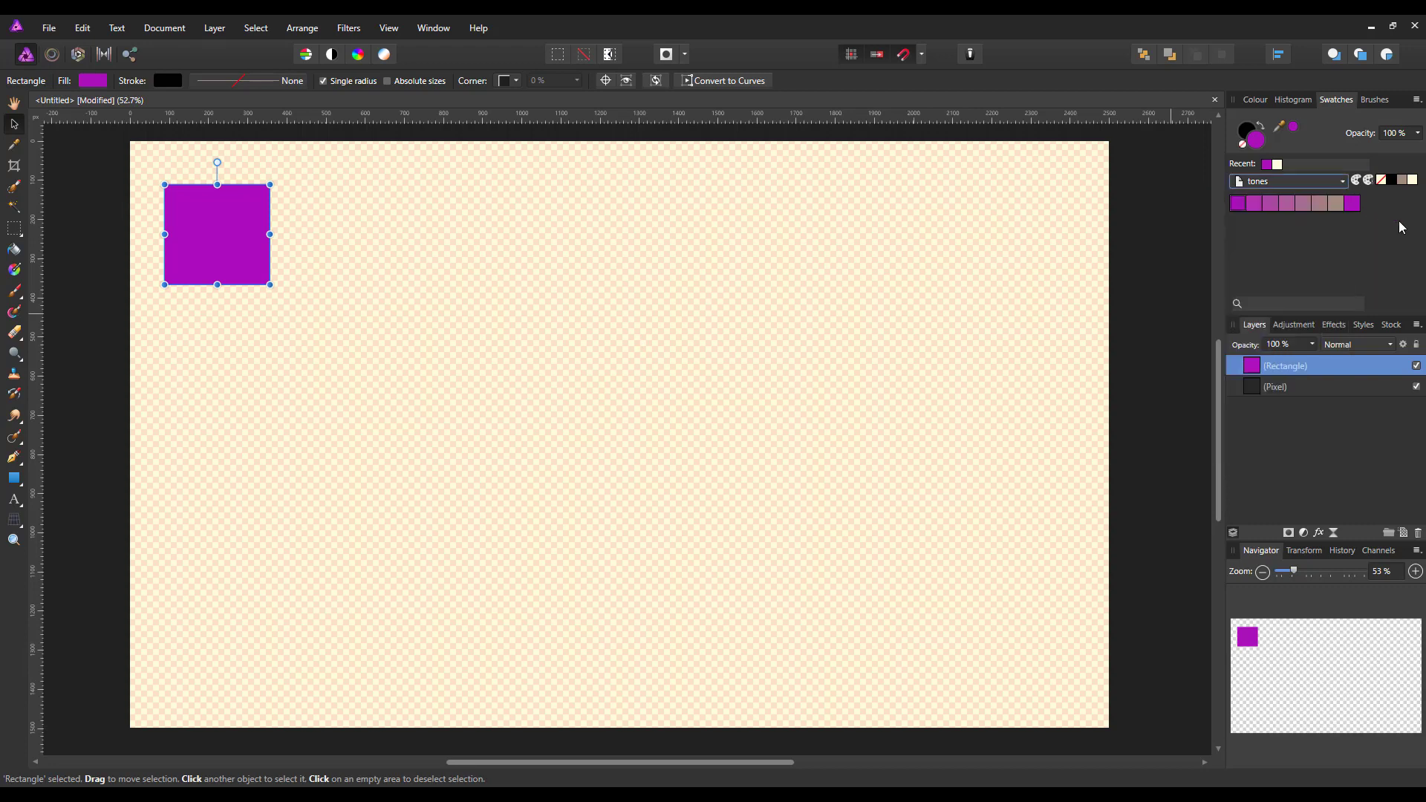
click(1366, 182)
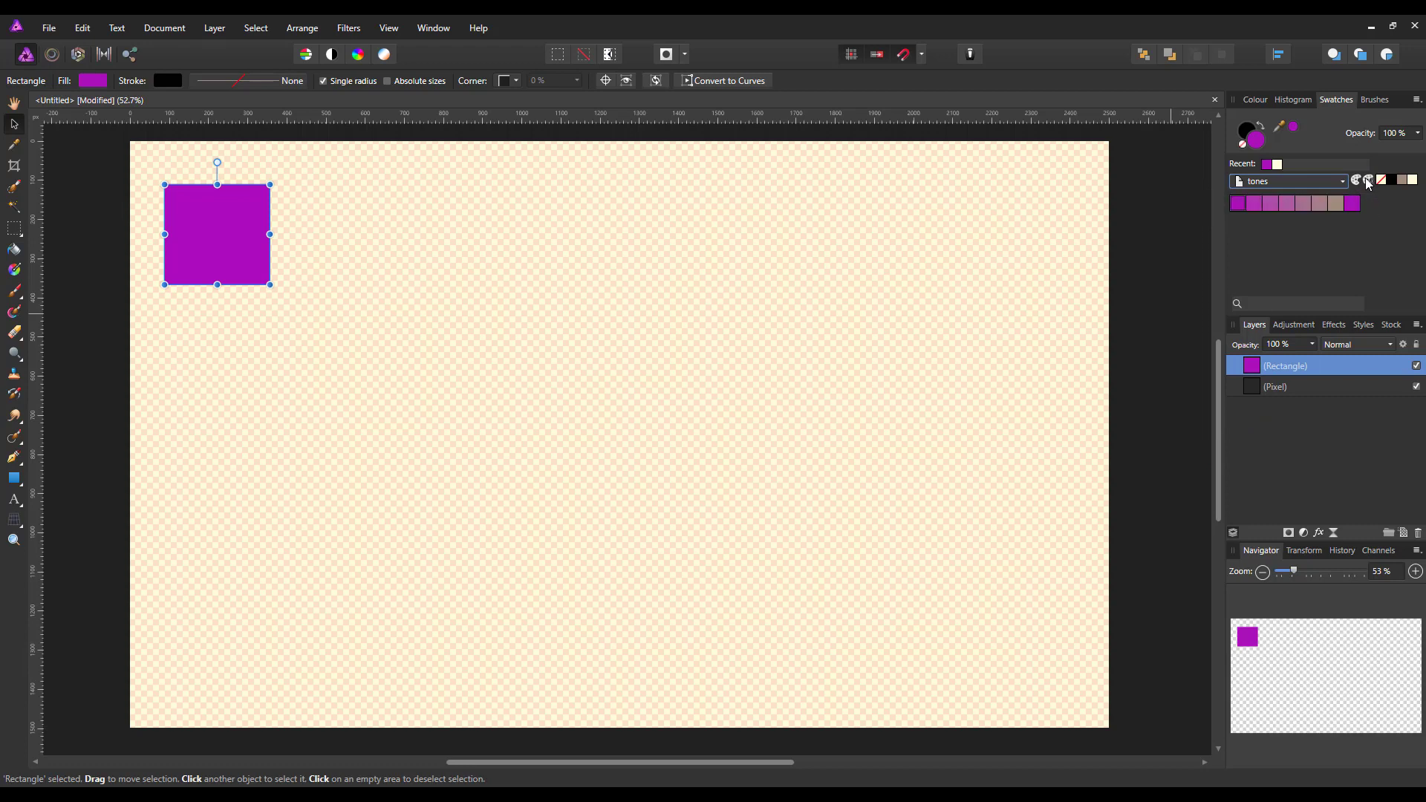